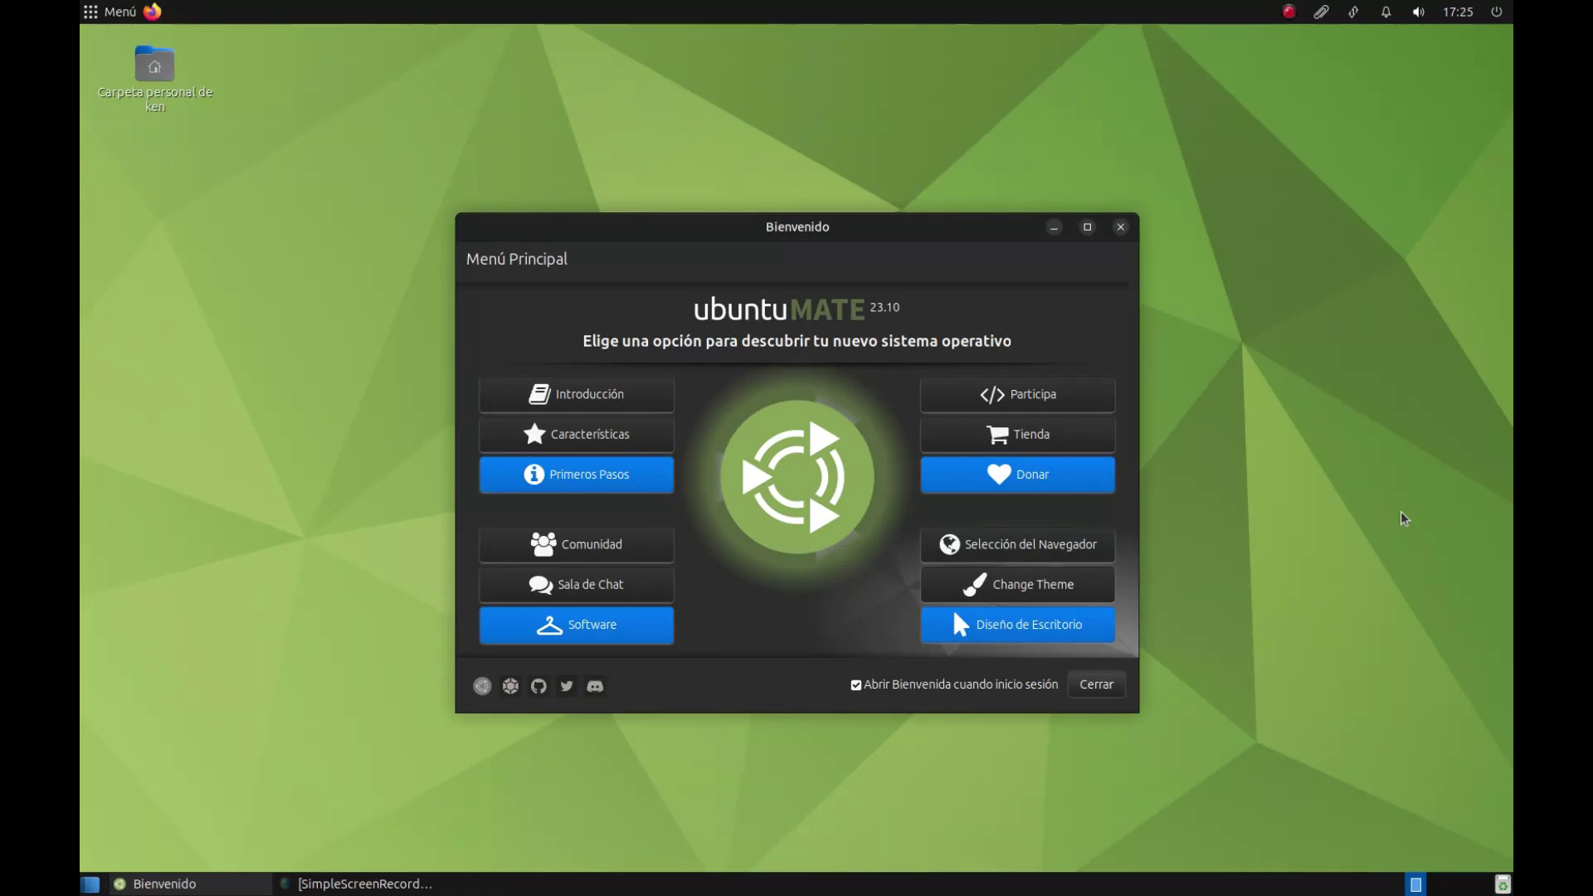
- Install the Opera browser from the browser selection, entering the account password and keeping Opera updated with the system, and close the welcome window
left_click(1084, 541)
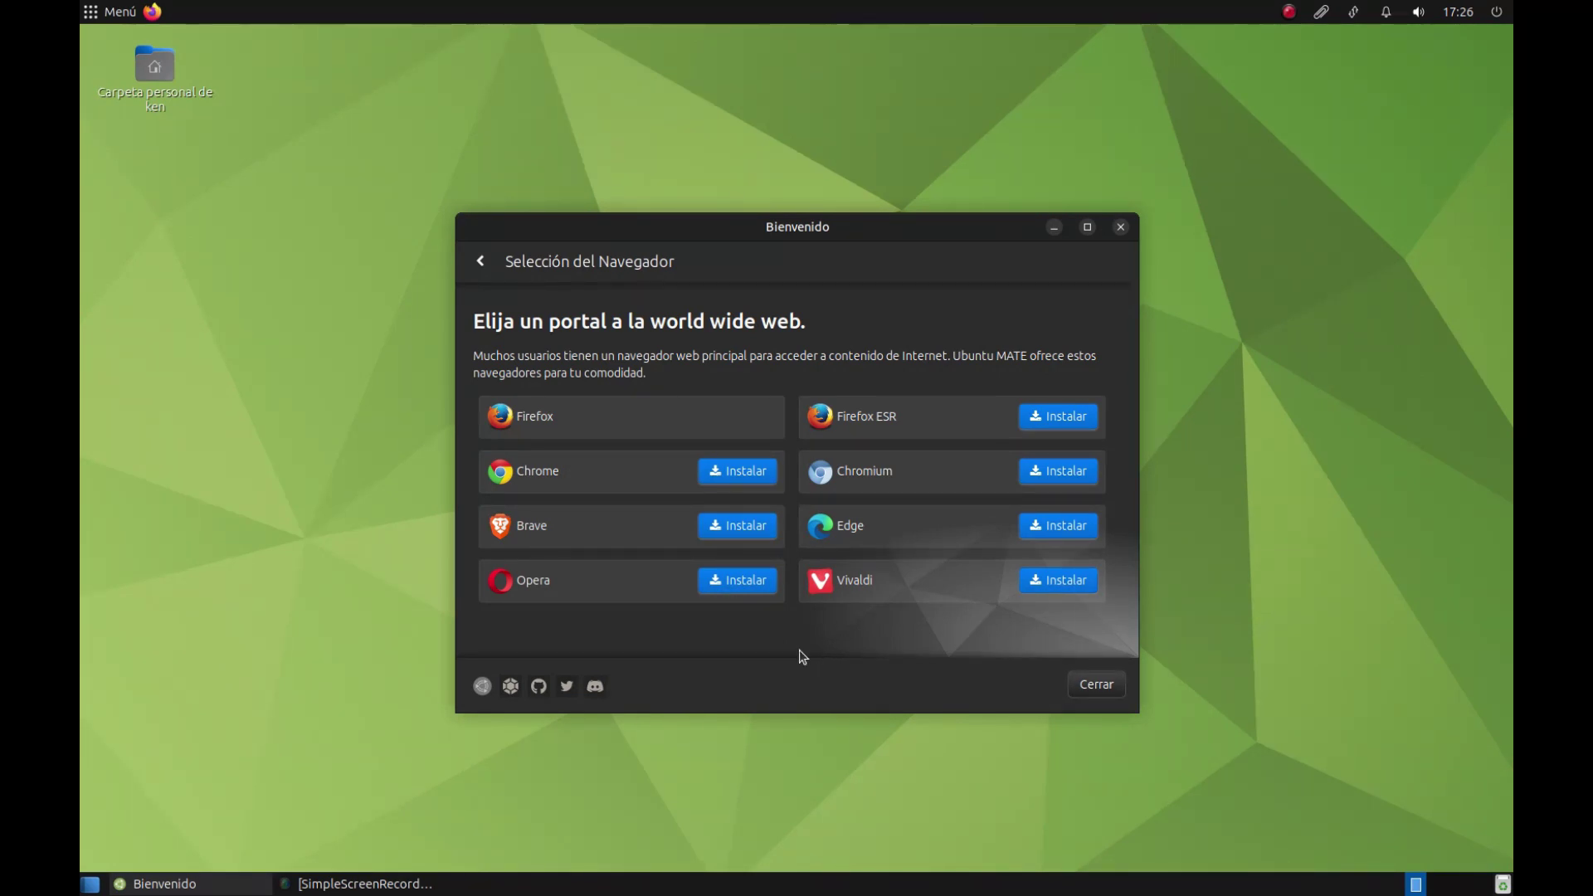
left_click(737, 585)
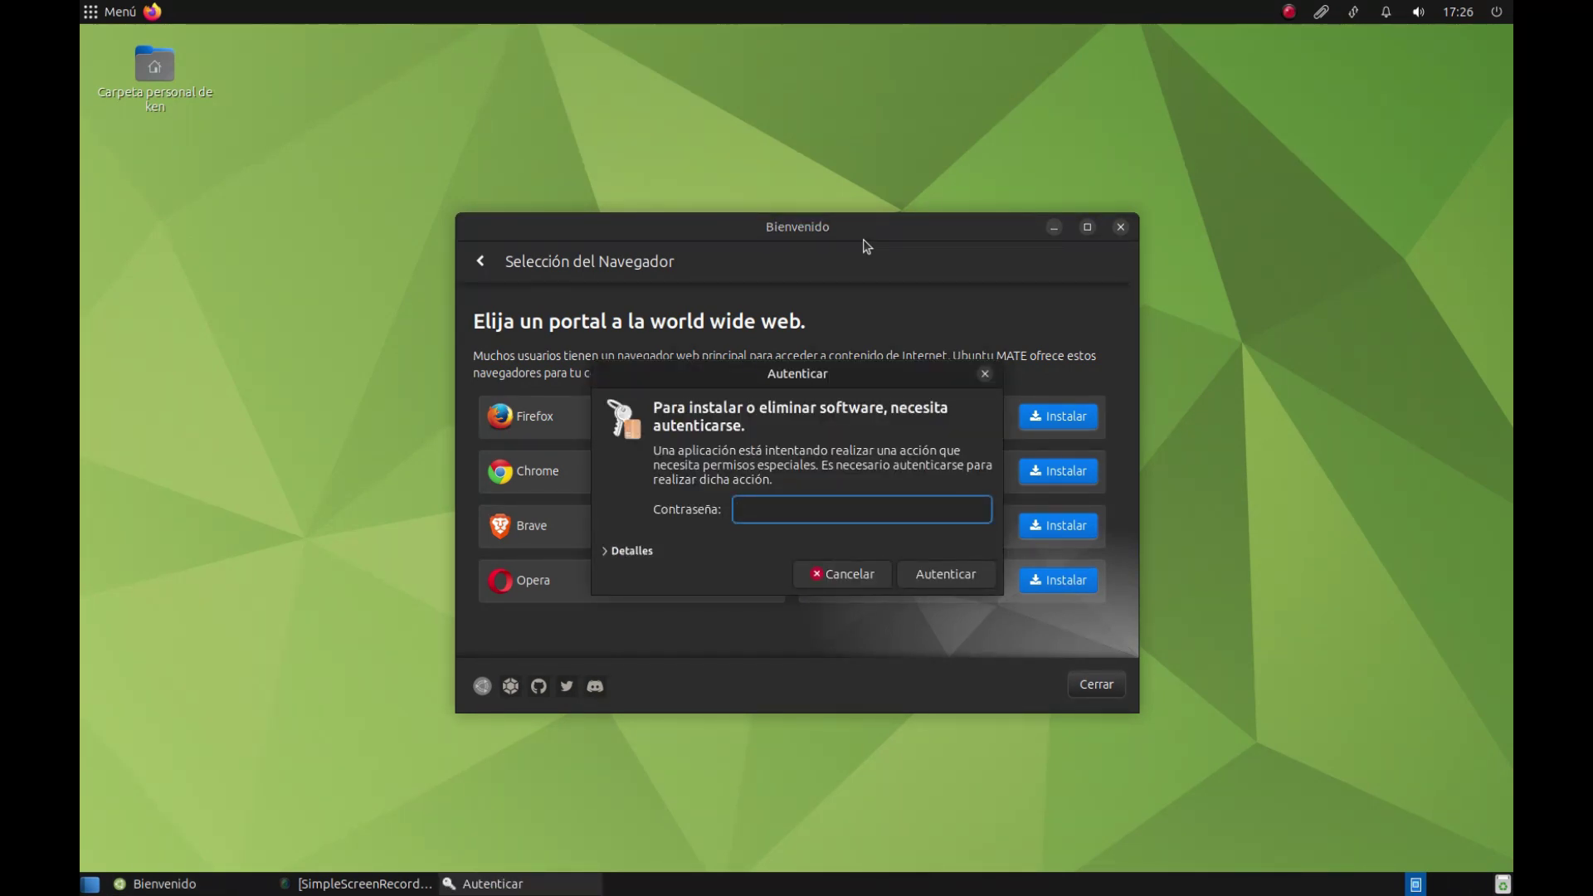
type("•••")
key("Return")
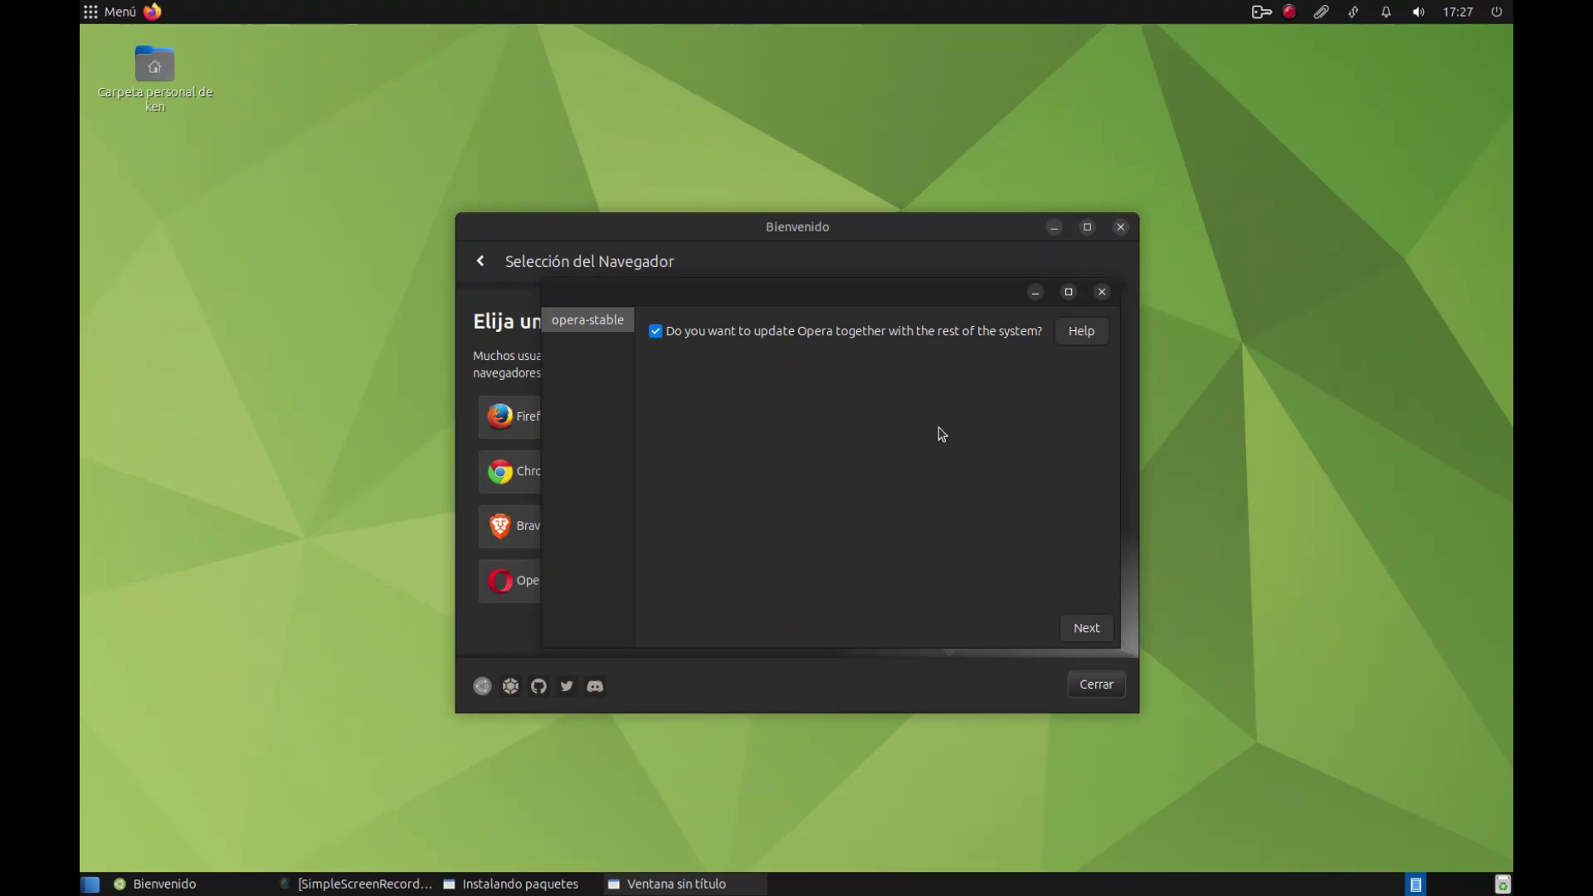
left_click(1086, 628)
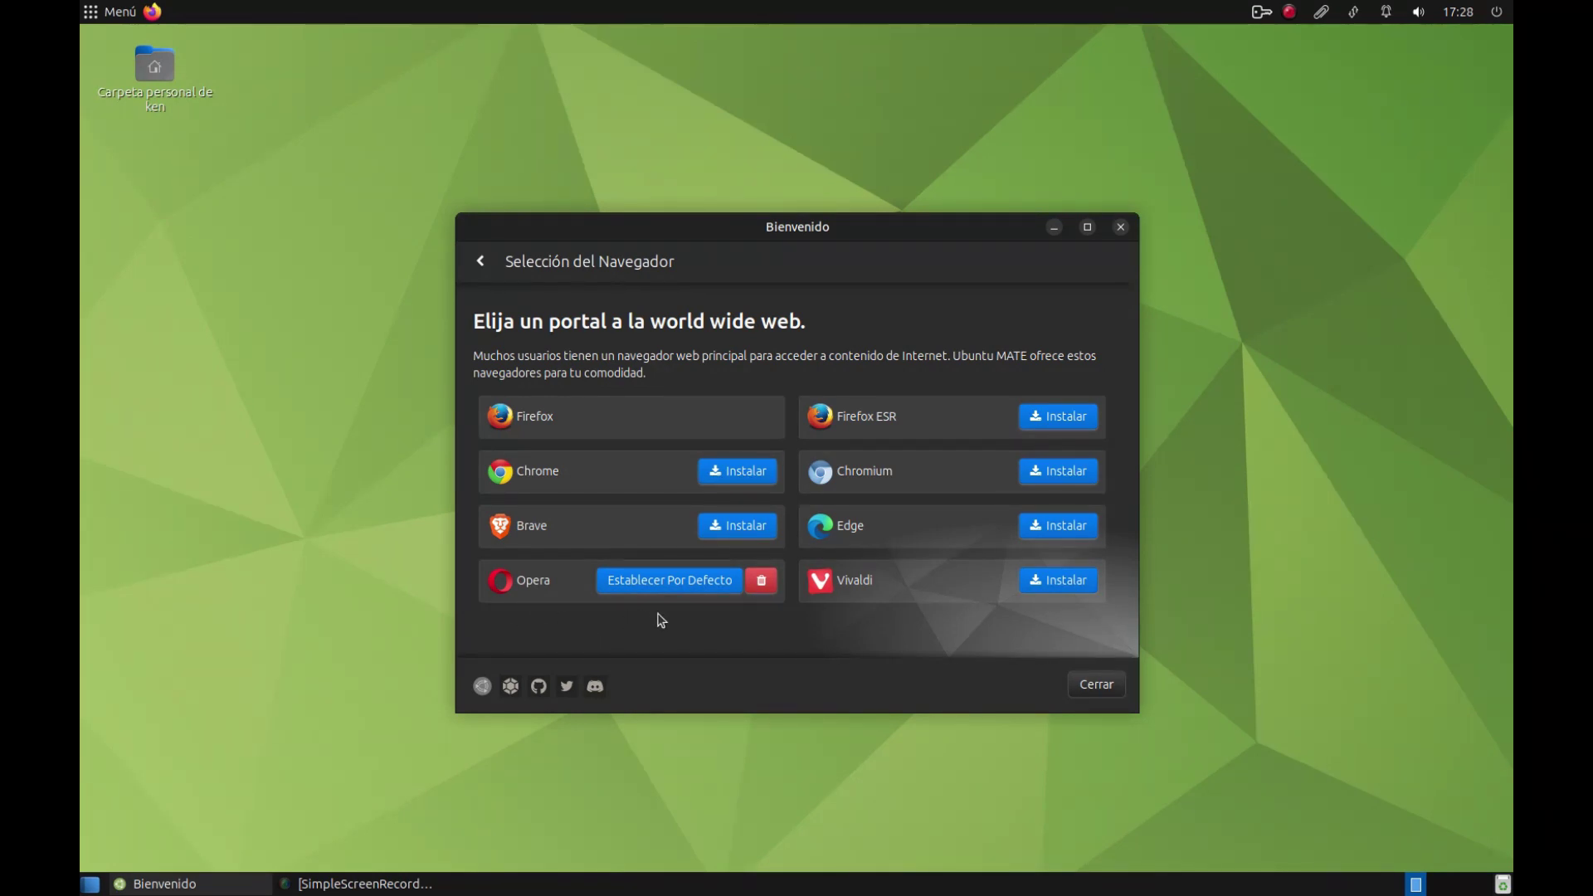
left_click(1104, 689)
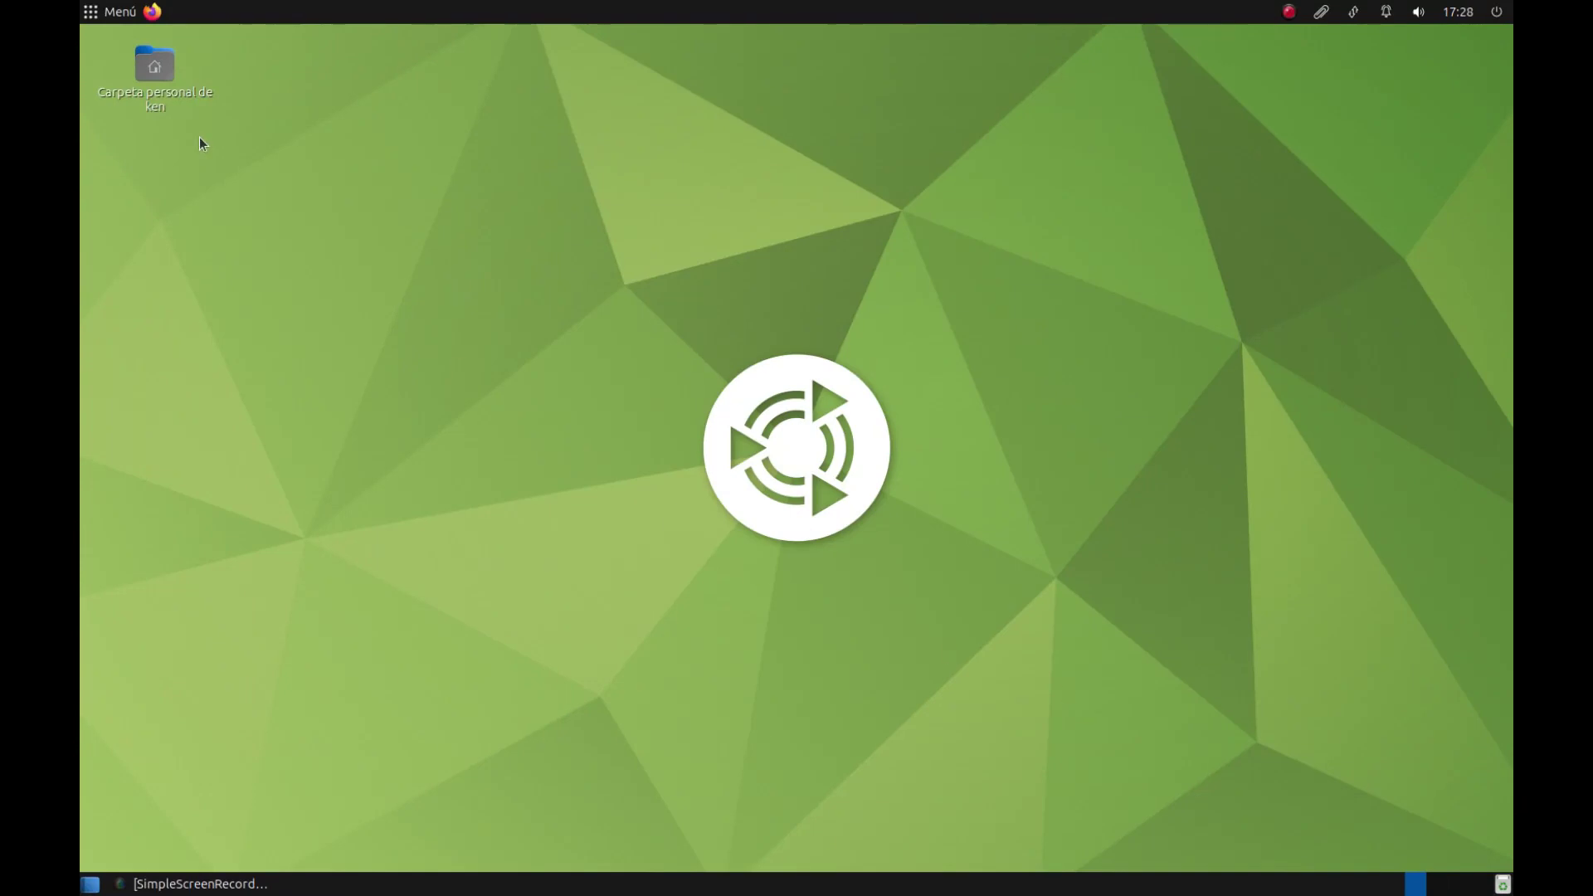
- Launch Opera from the installed Internet applications and maximize its window
left_click(108, 12)
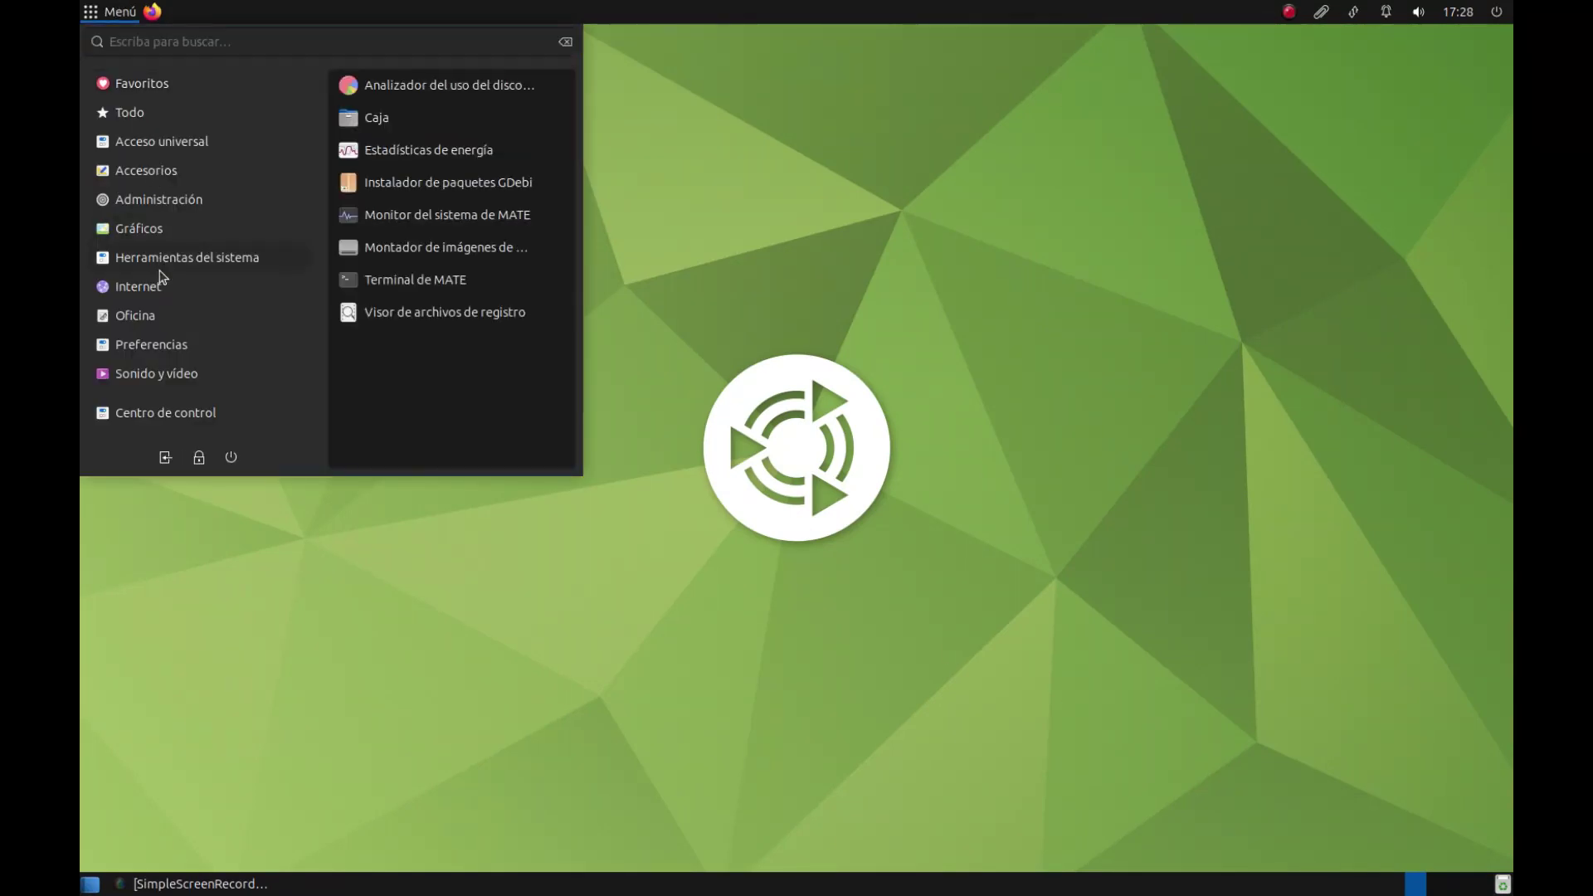
mouse_move(161, 289)
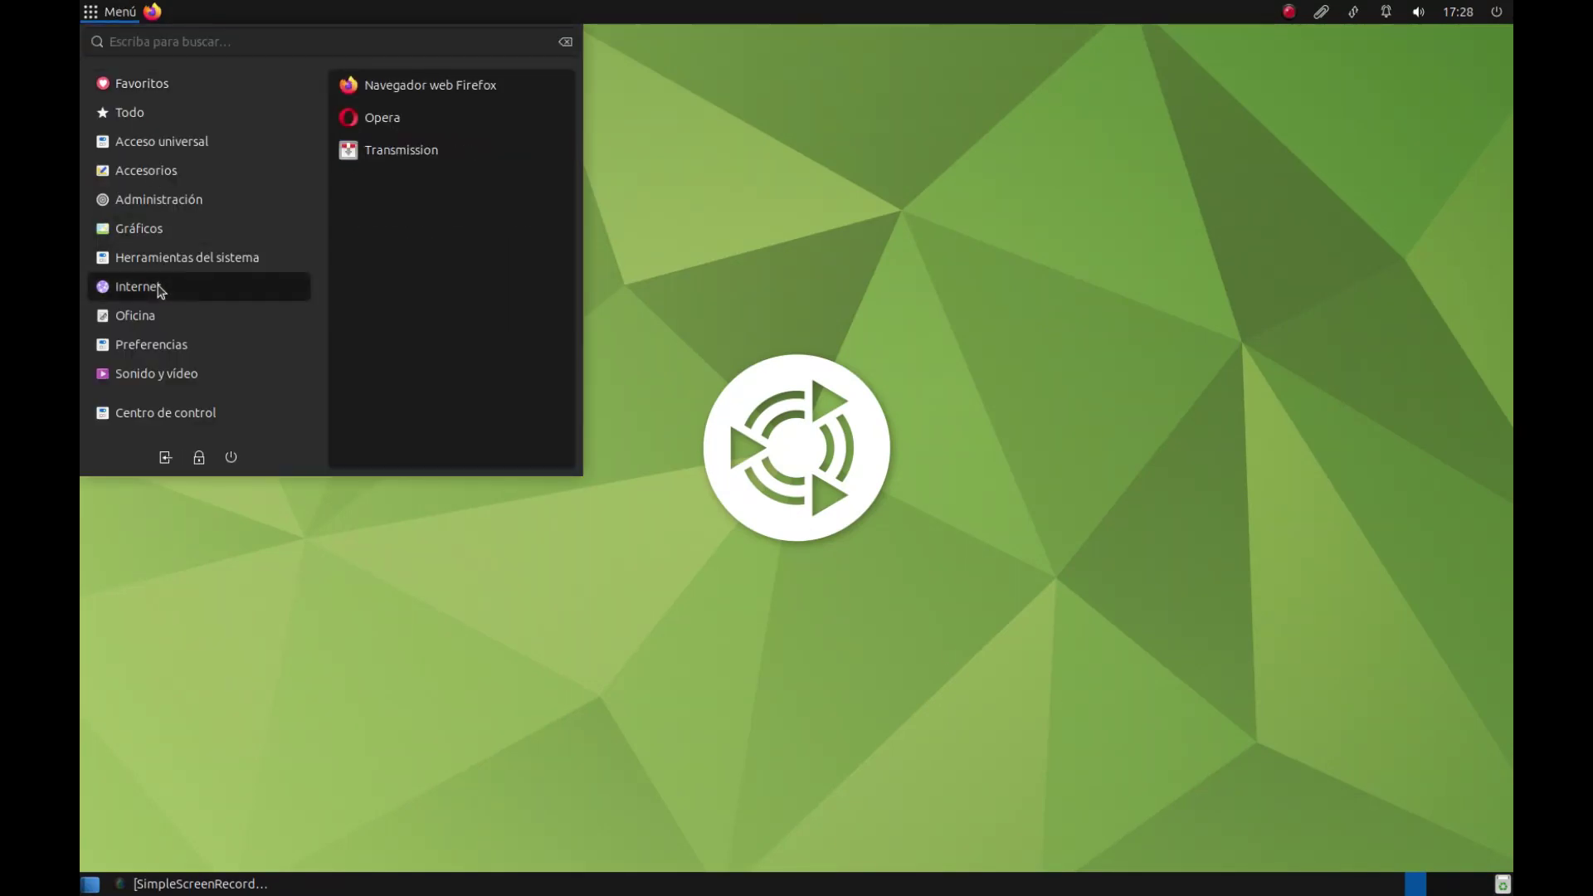
left_click(420, 118)
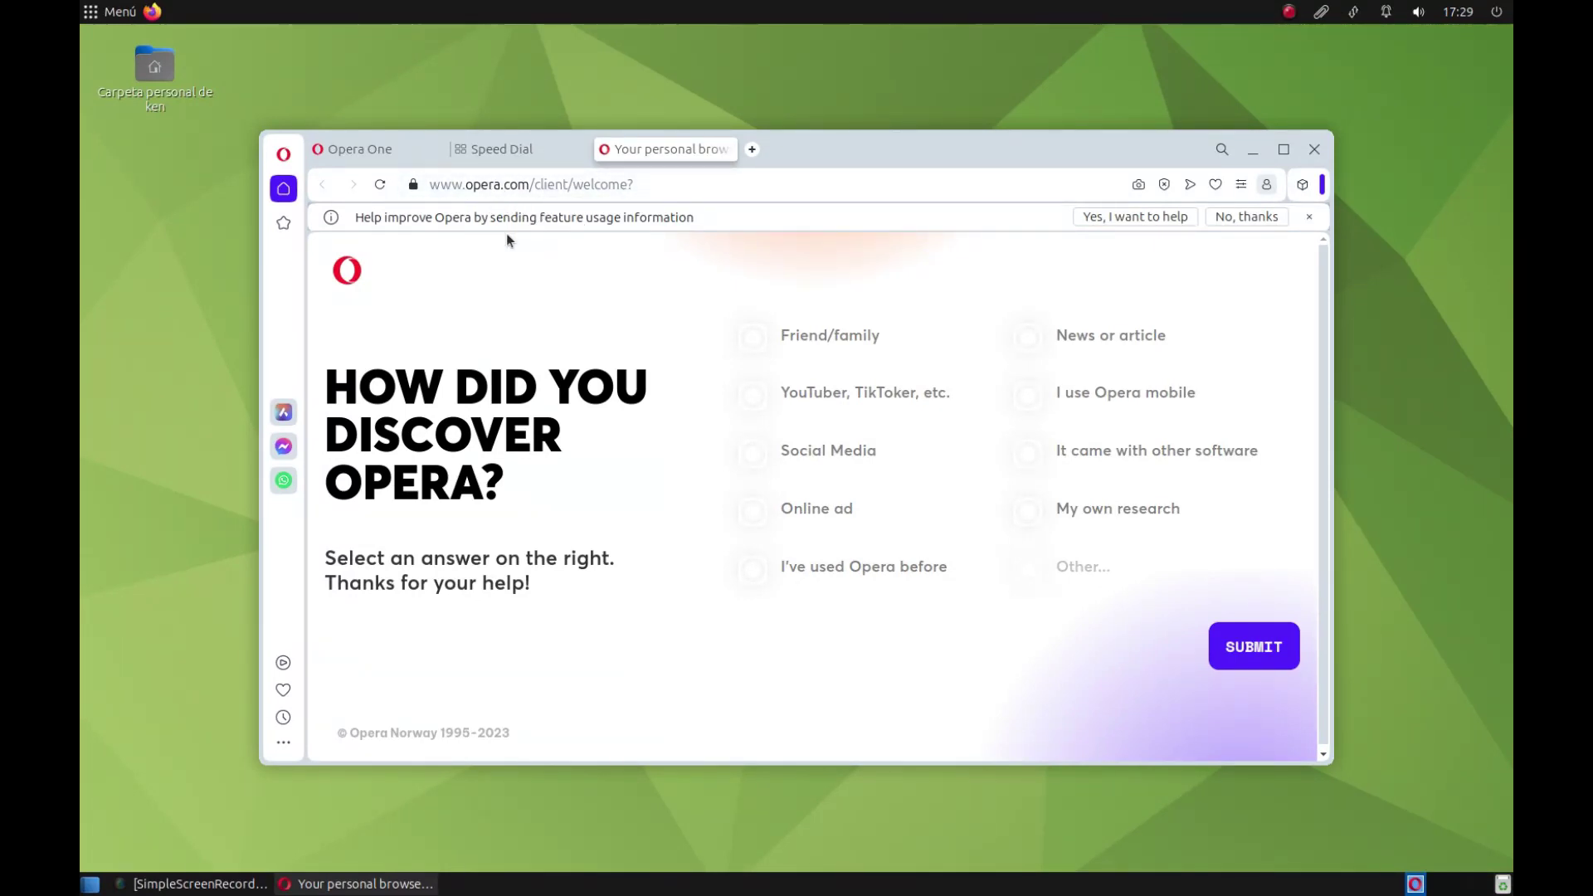
left_click(1286, 151)
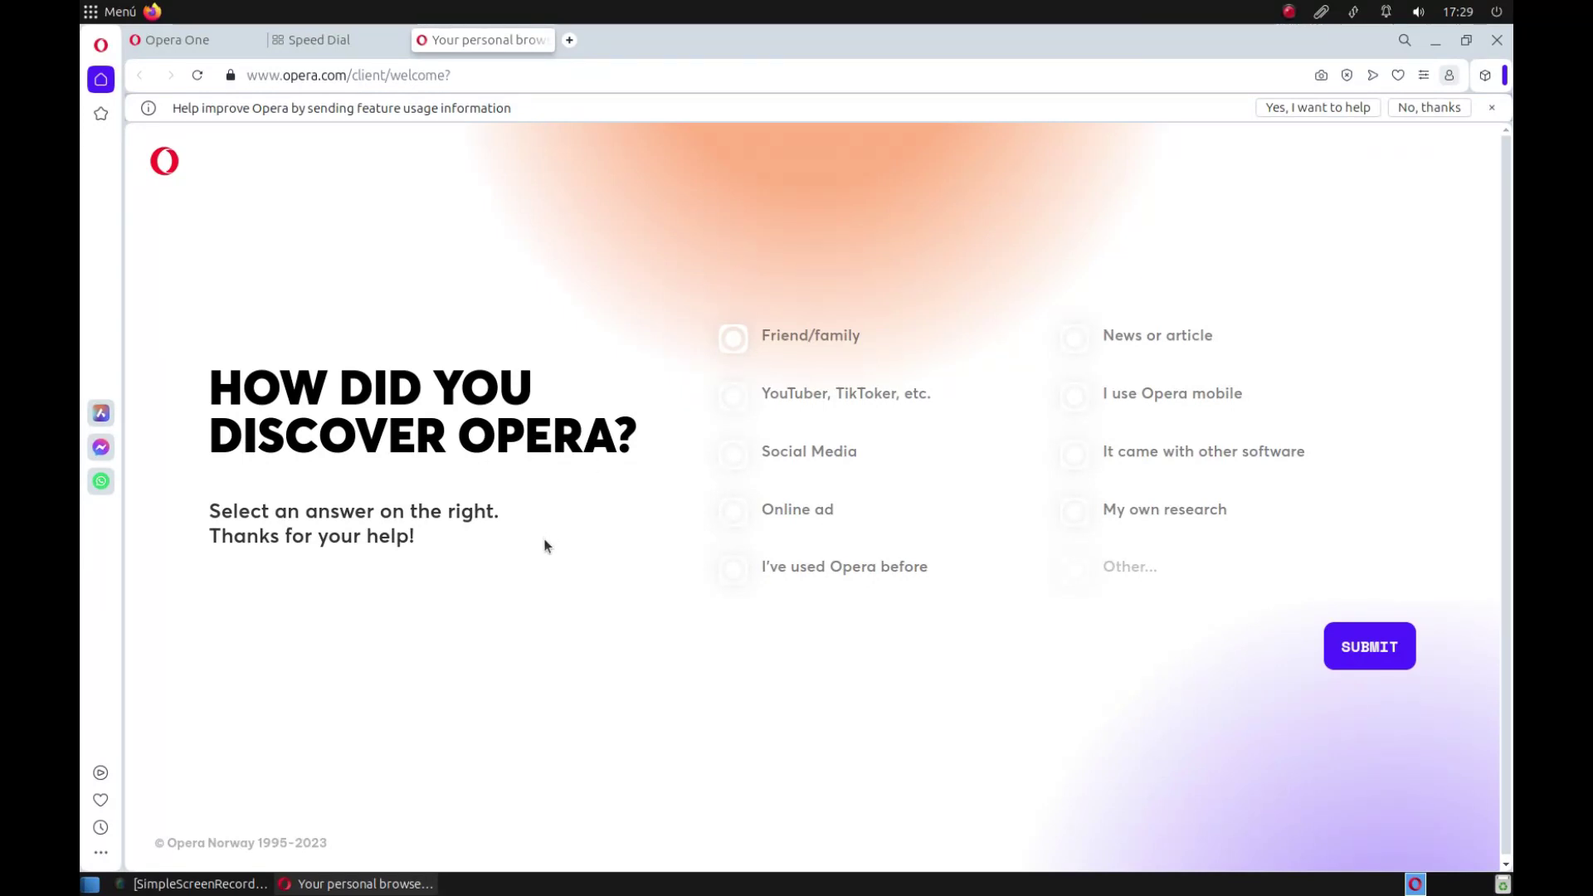
- Open a new Speed Dial tab, dismiss the feature usage request, and close the survey tab asking how Opera was discovered
left_click(569, 41)
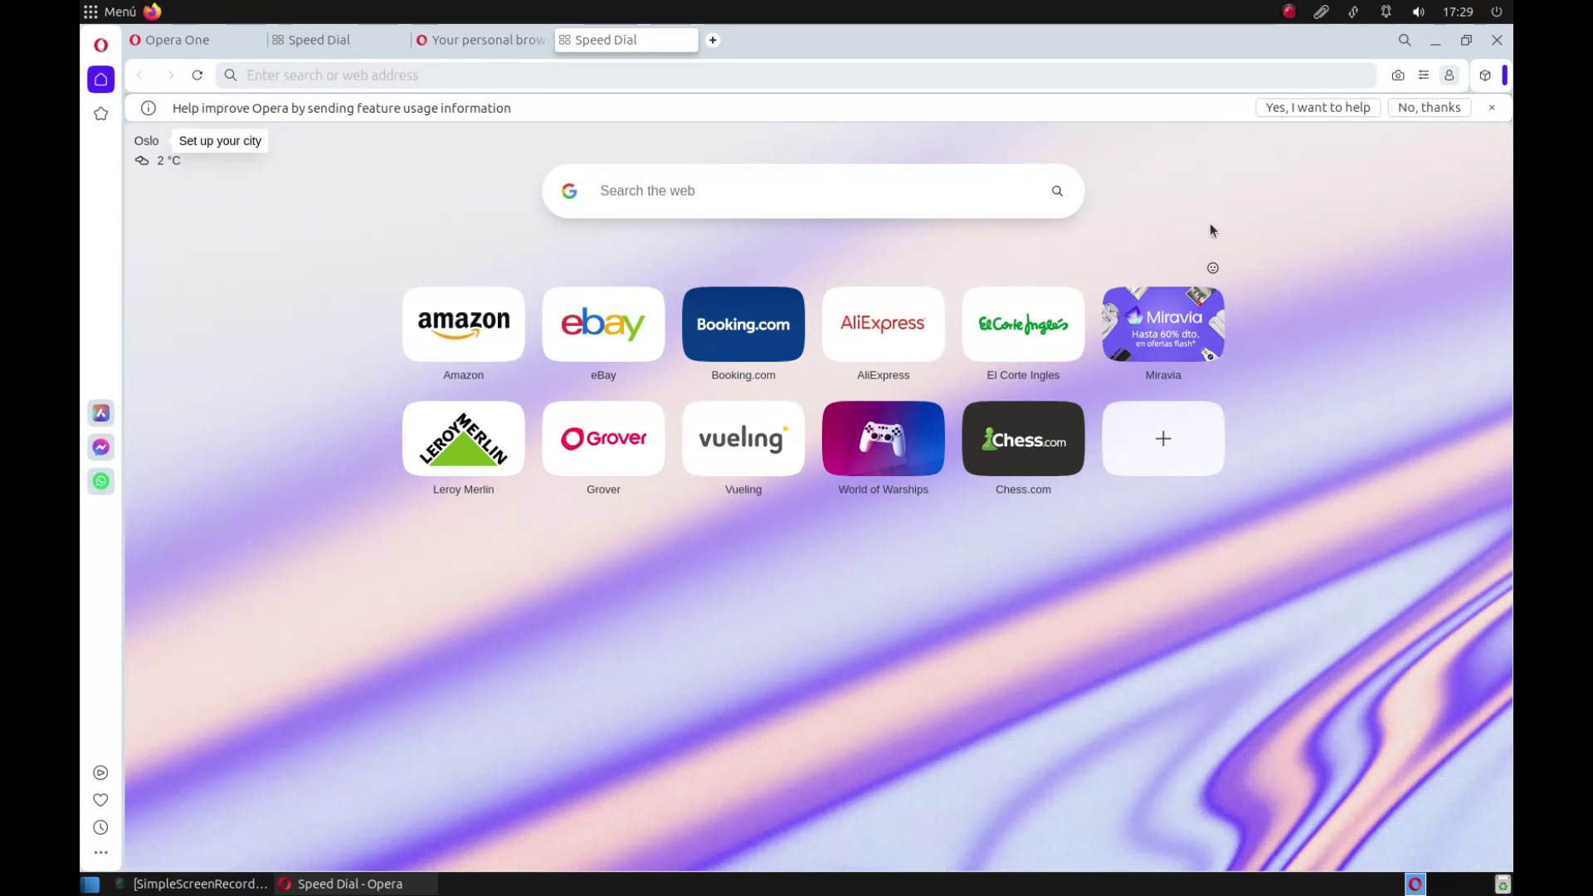
left_click(1490, 109)
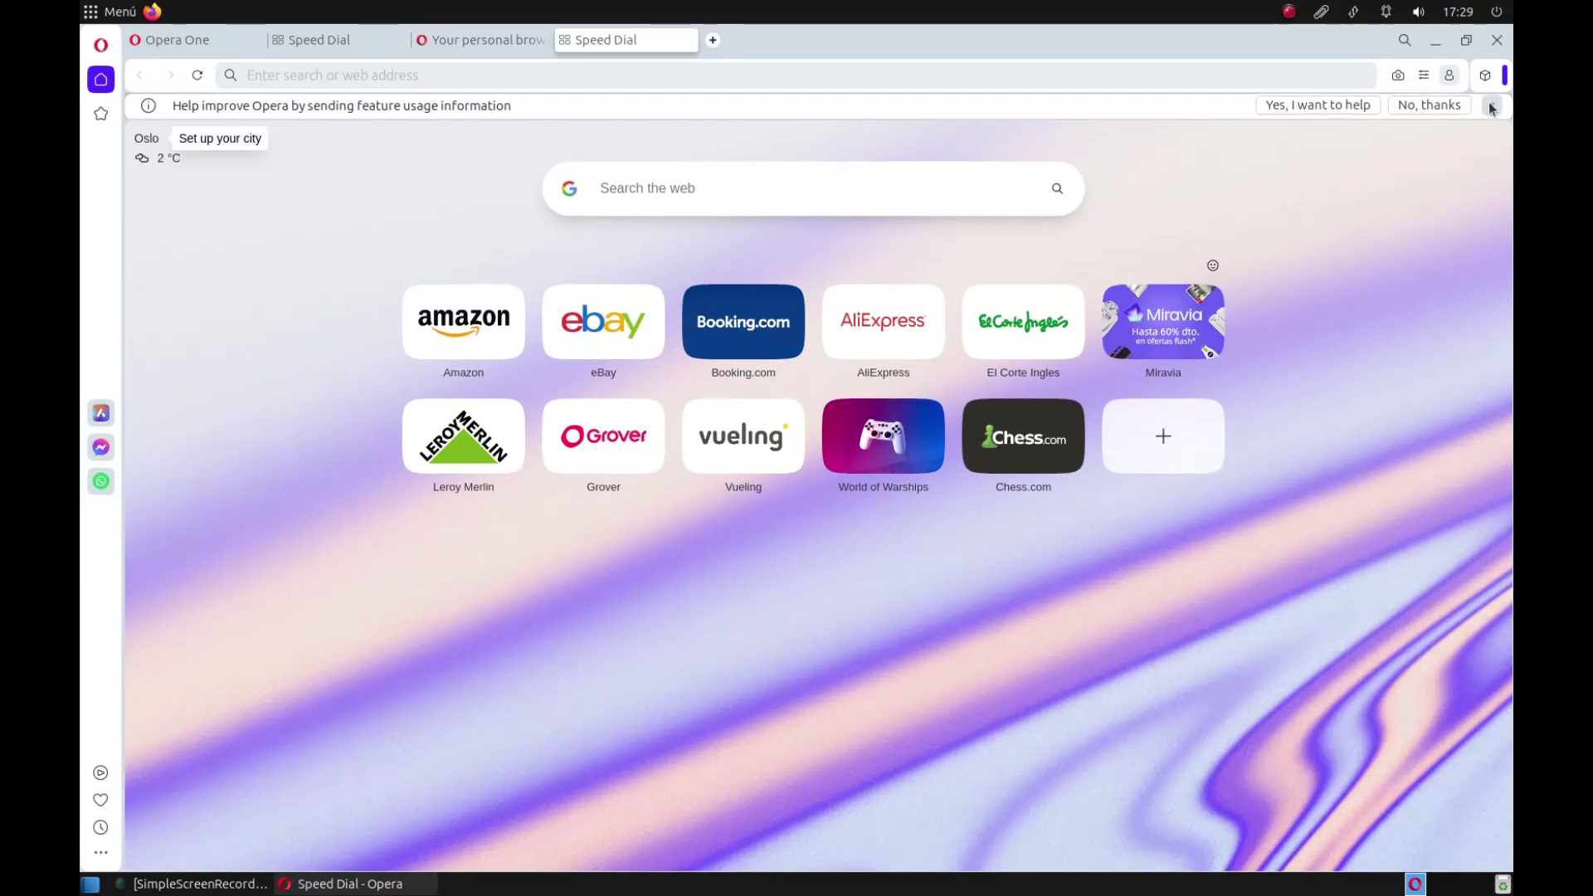
left_click(471, 38)
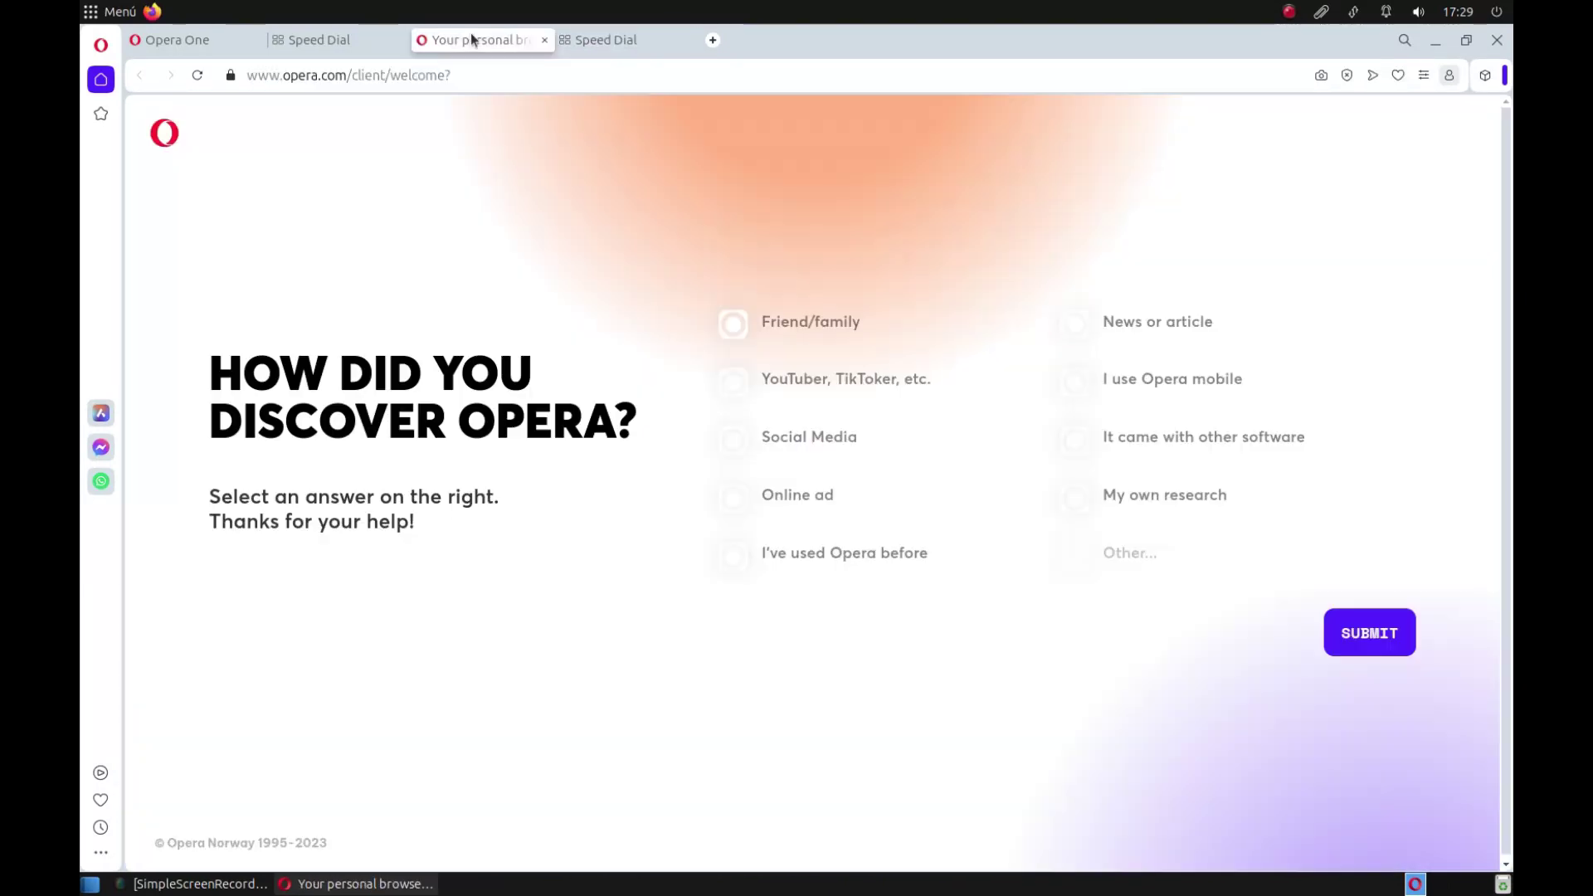
left_click(544, 42)
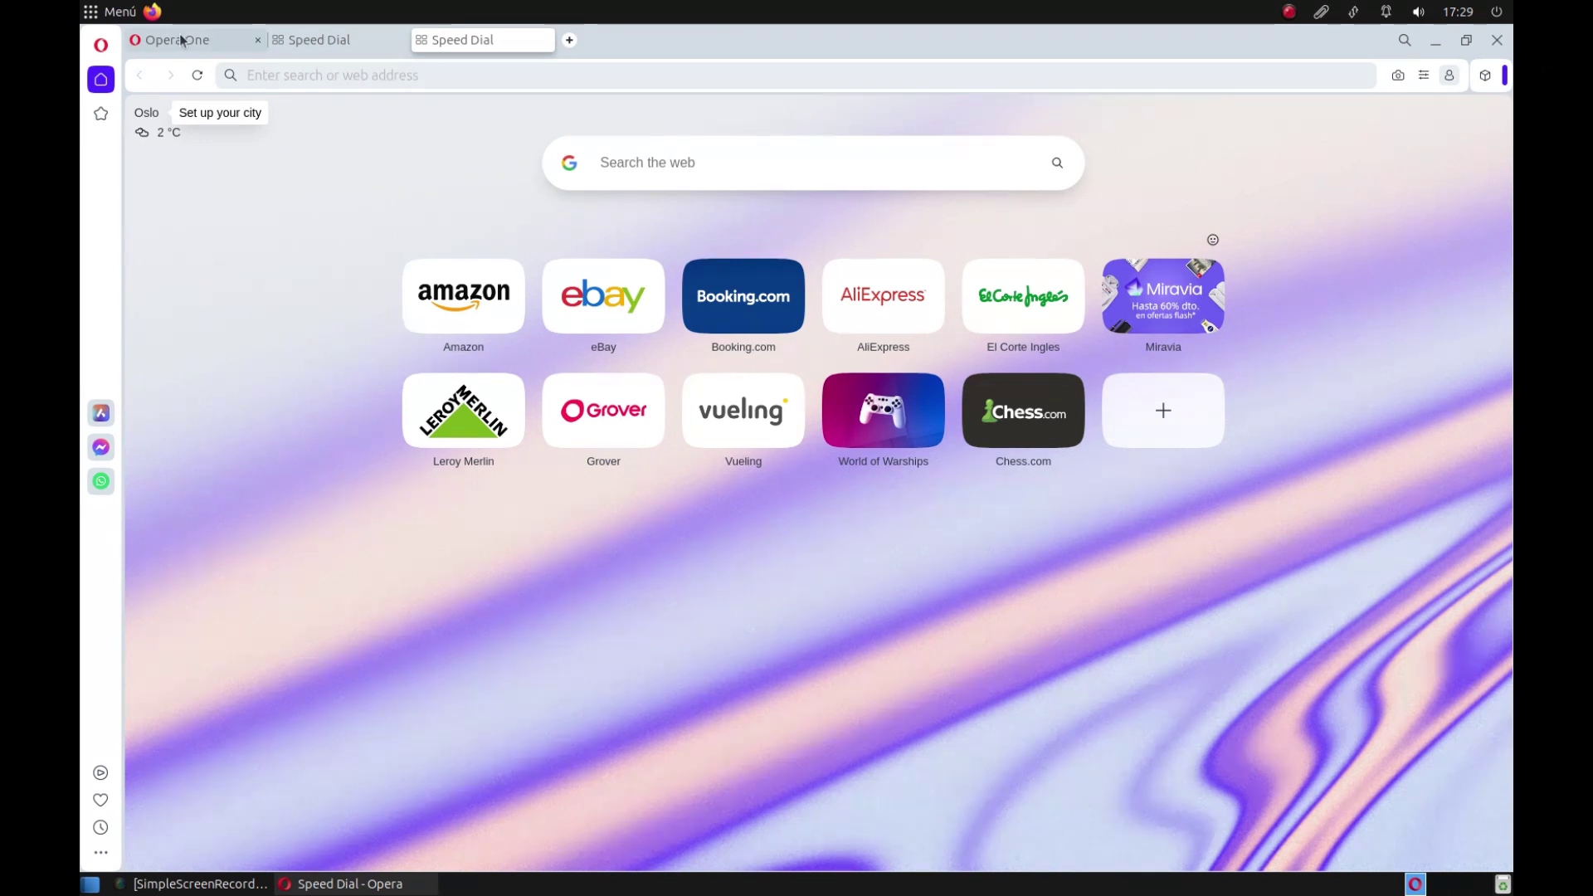
- Start the Opera One setup and choose the Dark browser theme
left_click(182, 40)
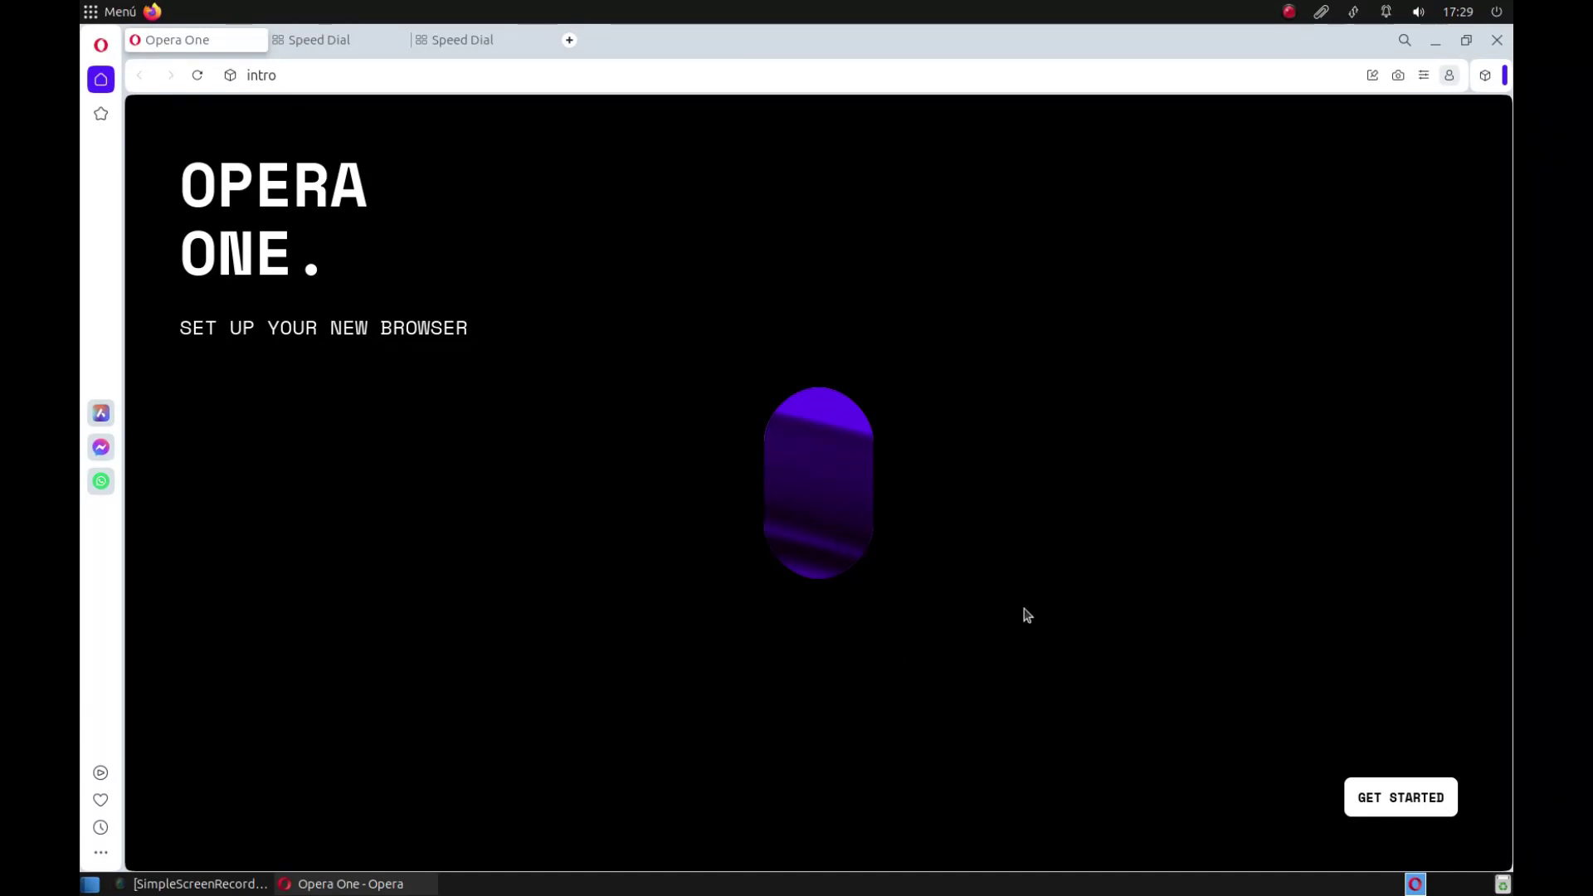
left_click(1416, 792)
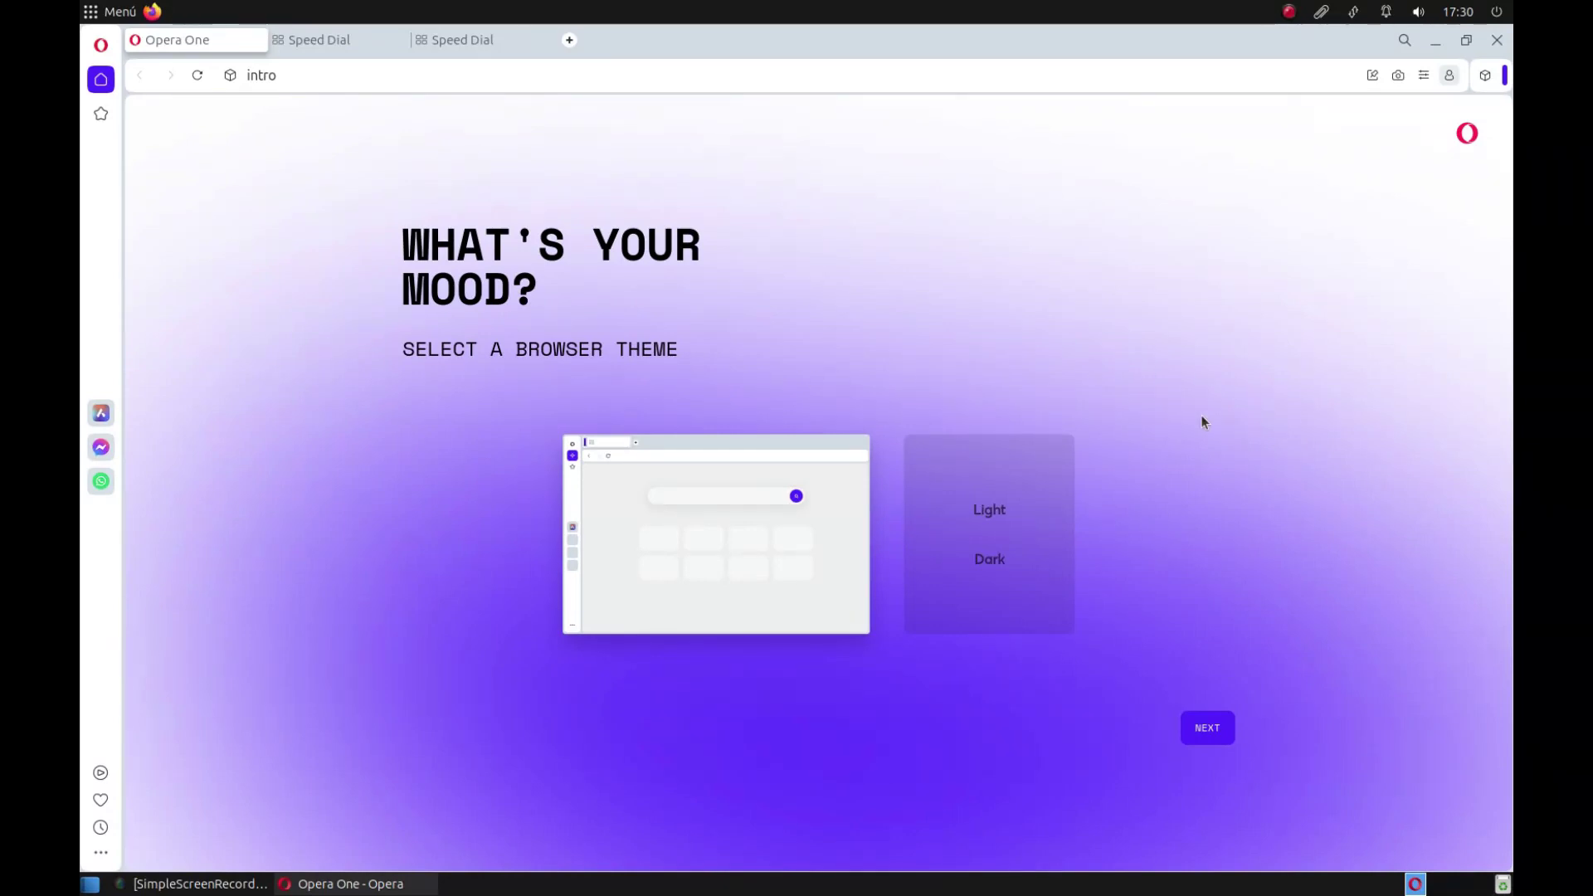
left_click(987, 556)
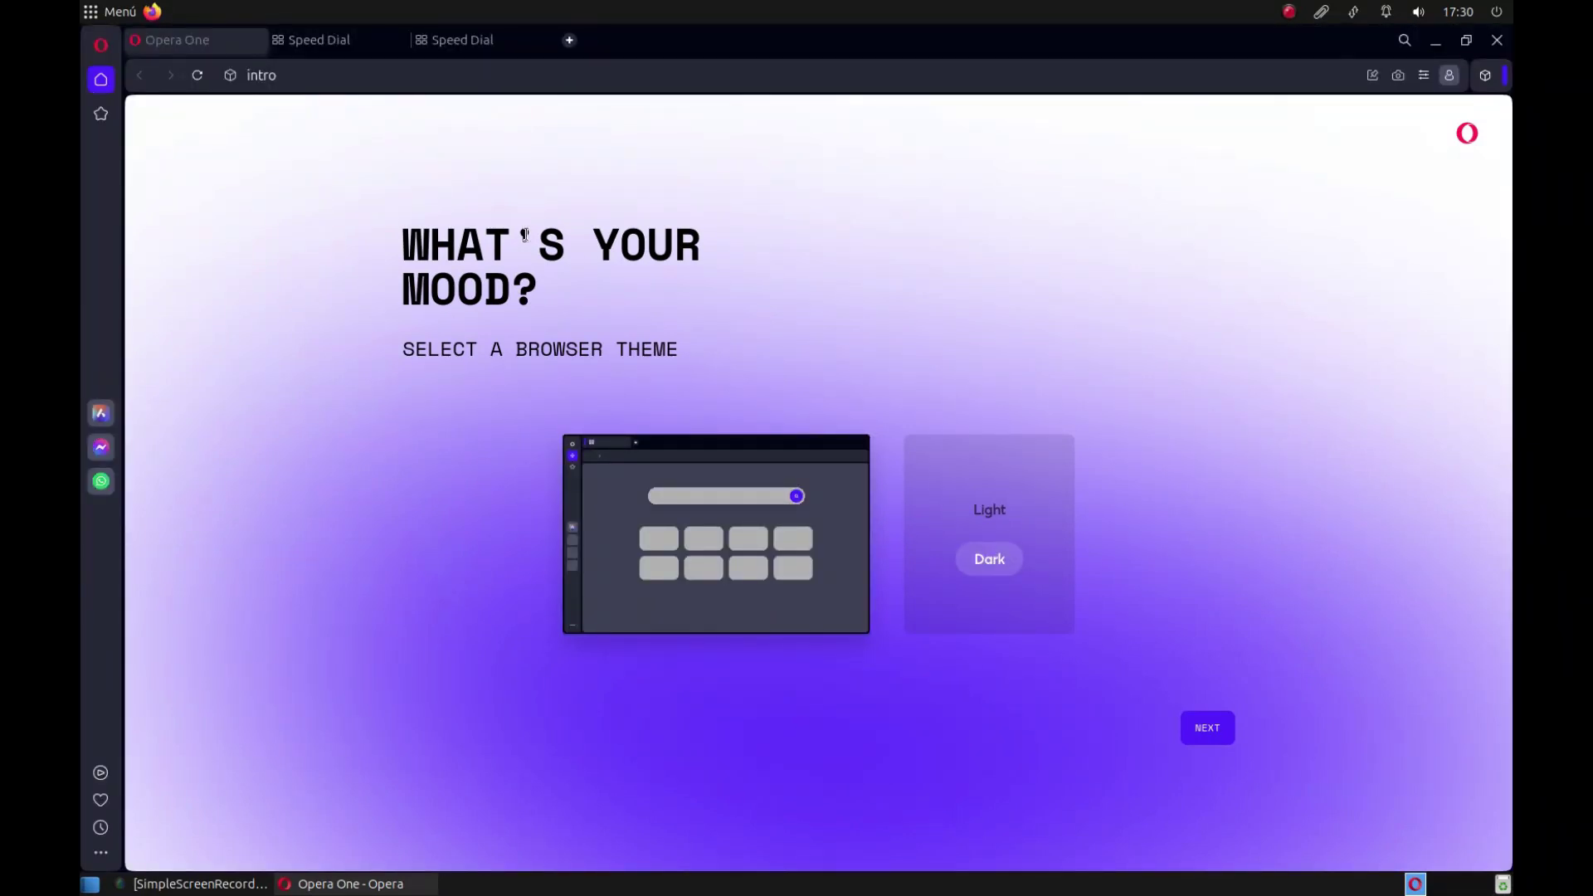
left_click(1211, 727)
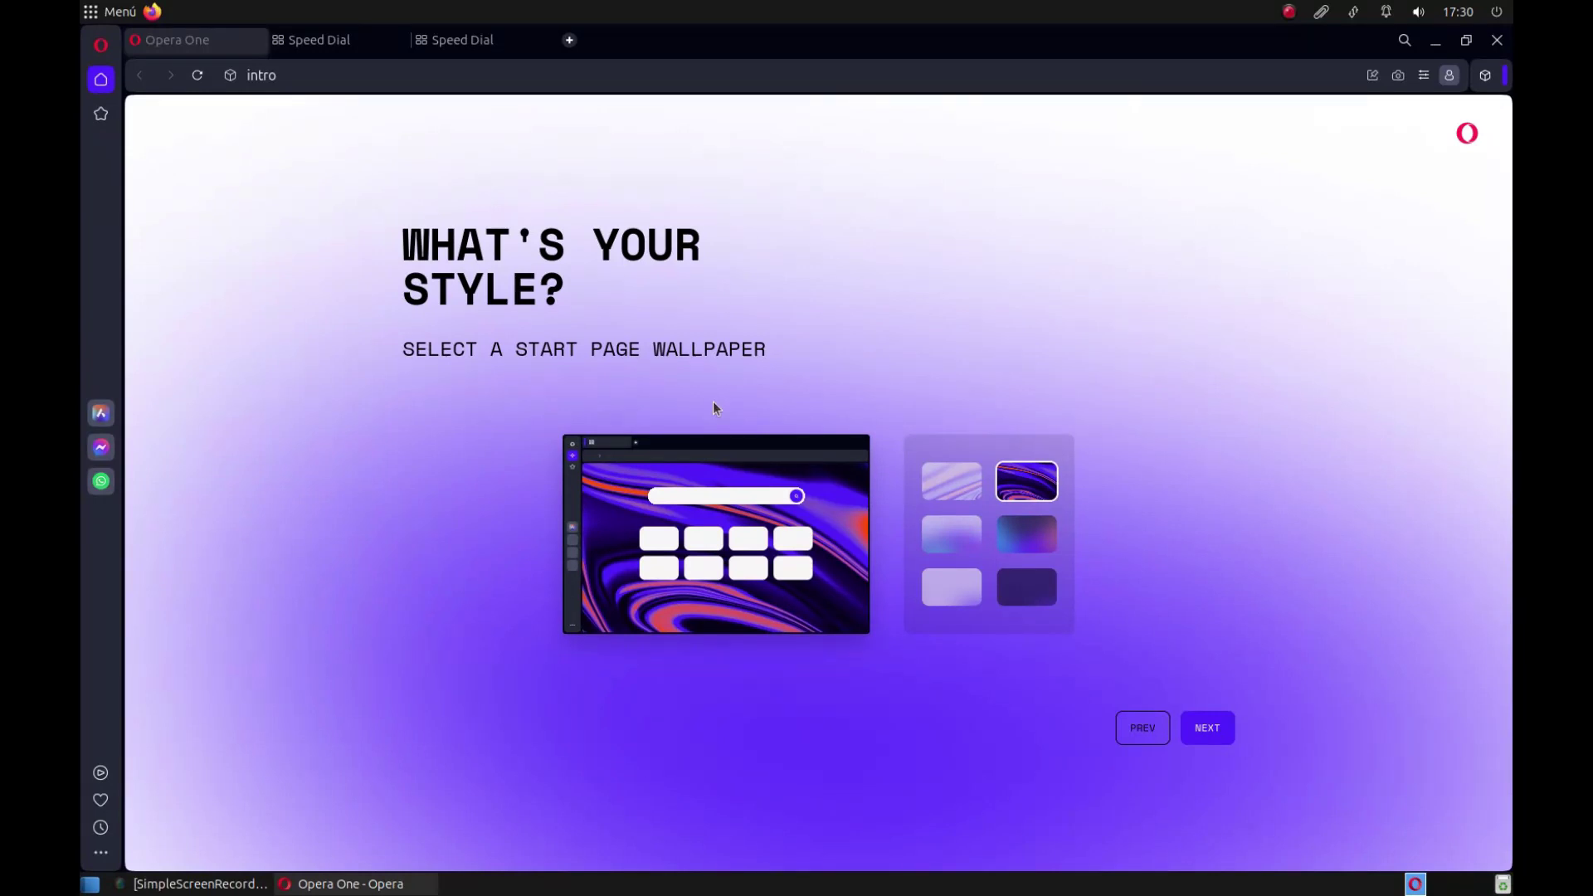
- Preview the available start page wallpapers and choose the dark gradient blending blue, purple and red
left_click(969, 489)
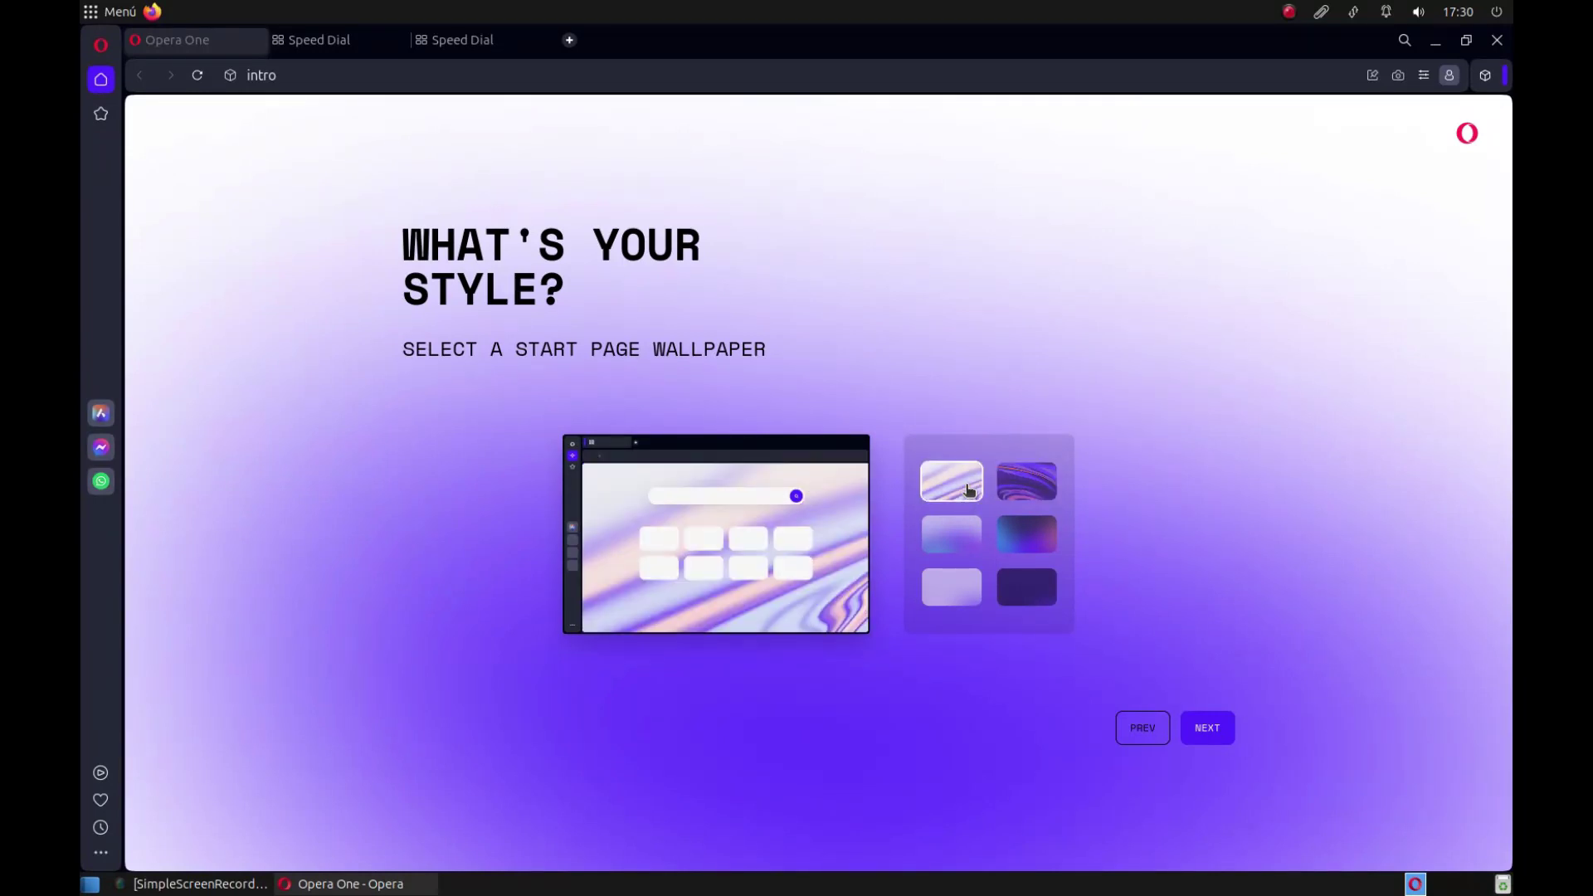
left_click(963, 527)
left_click(965, 588)
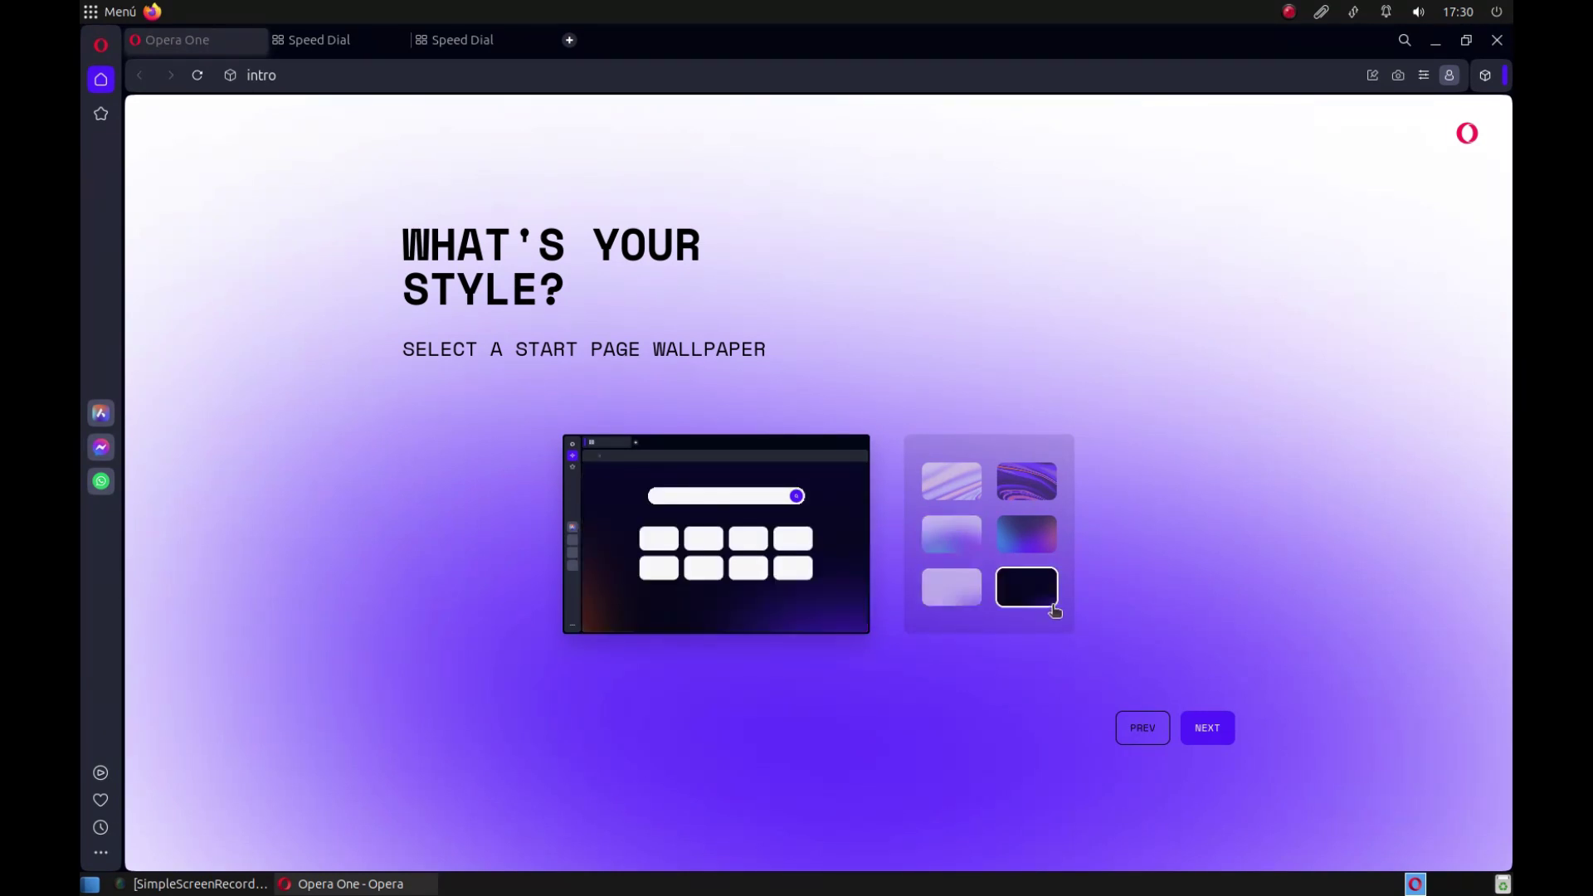
left_click(1041, 543)
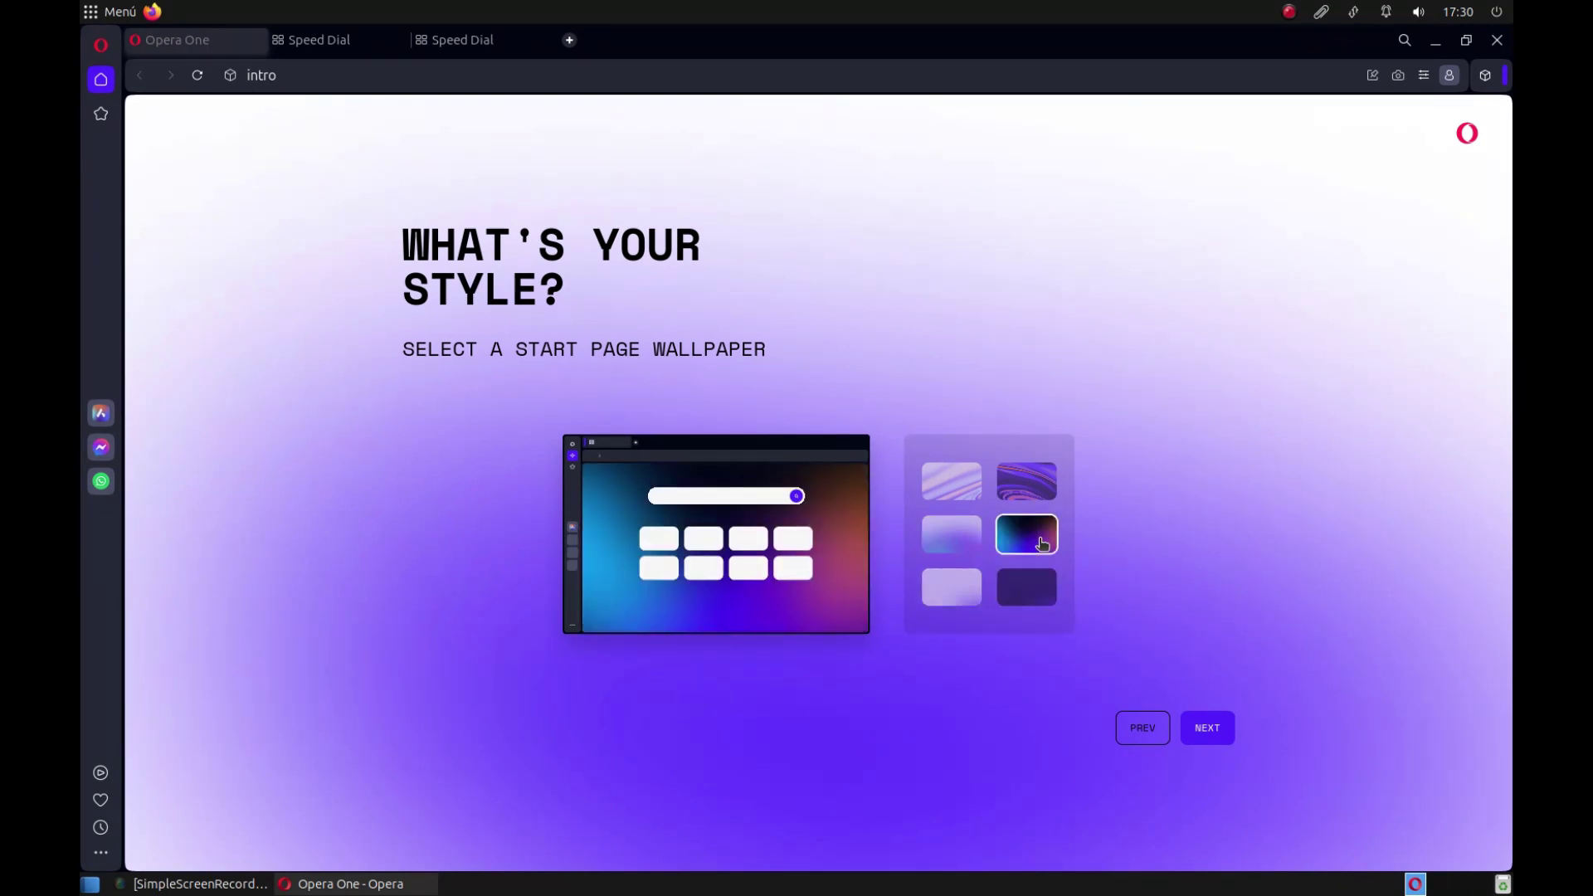
left_click(1048, 483)
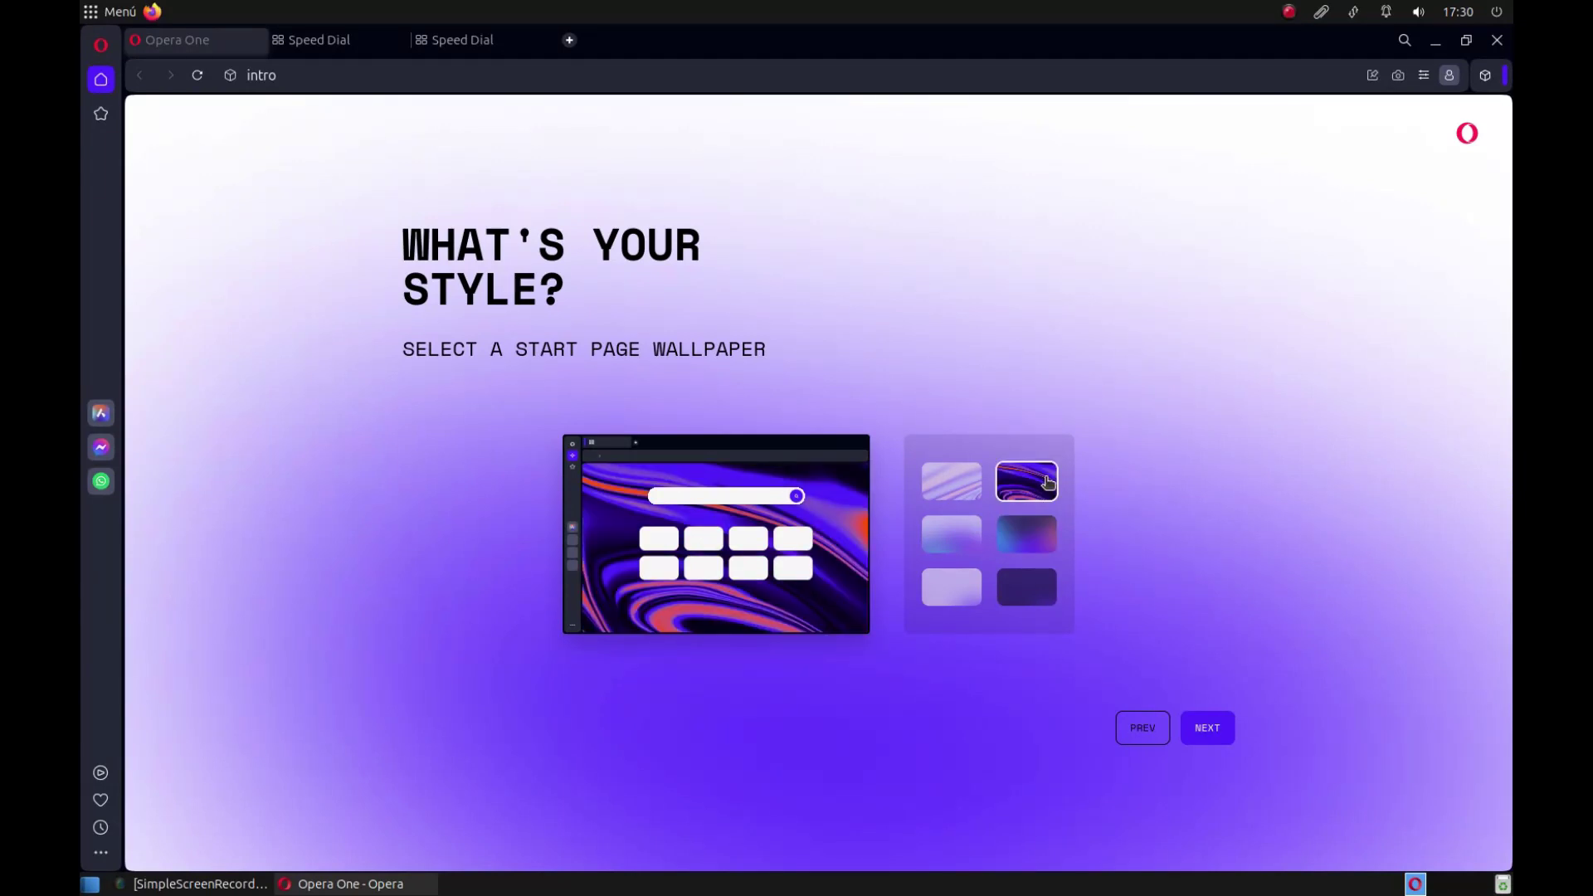
left_click(1044, 537)
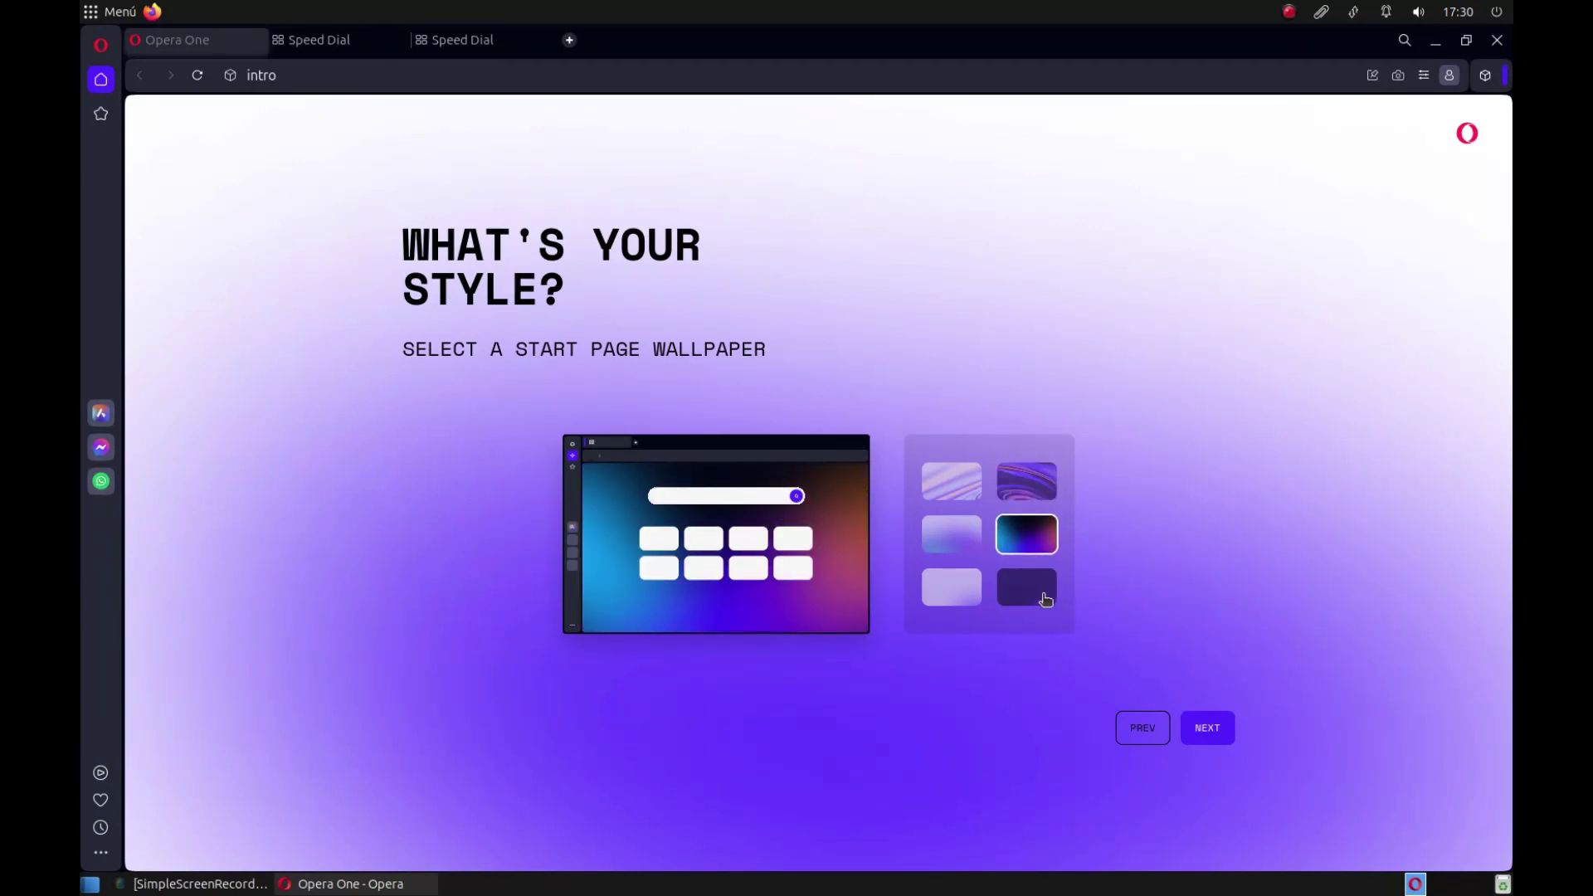
left_click(1040, 597)
left_click(1048, 539)
left_click(1208, 727)
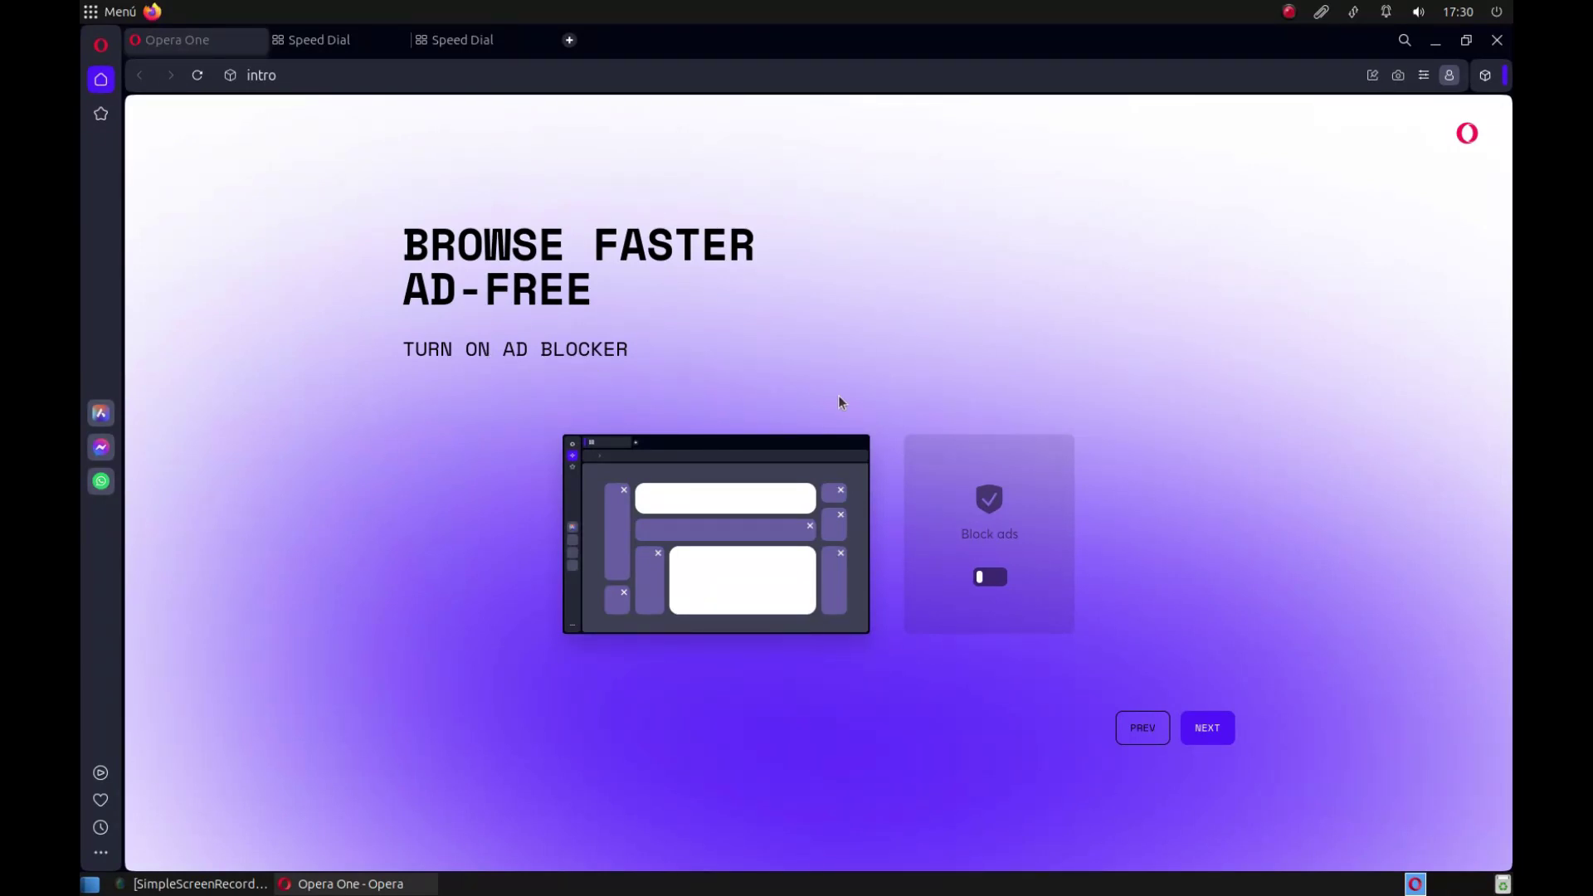
- Turn on the ad blocker and remove Messenger and WhatsApp from the selected social apps
left_click(998, 577)
left_click(1219, 729)
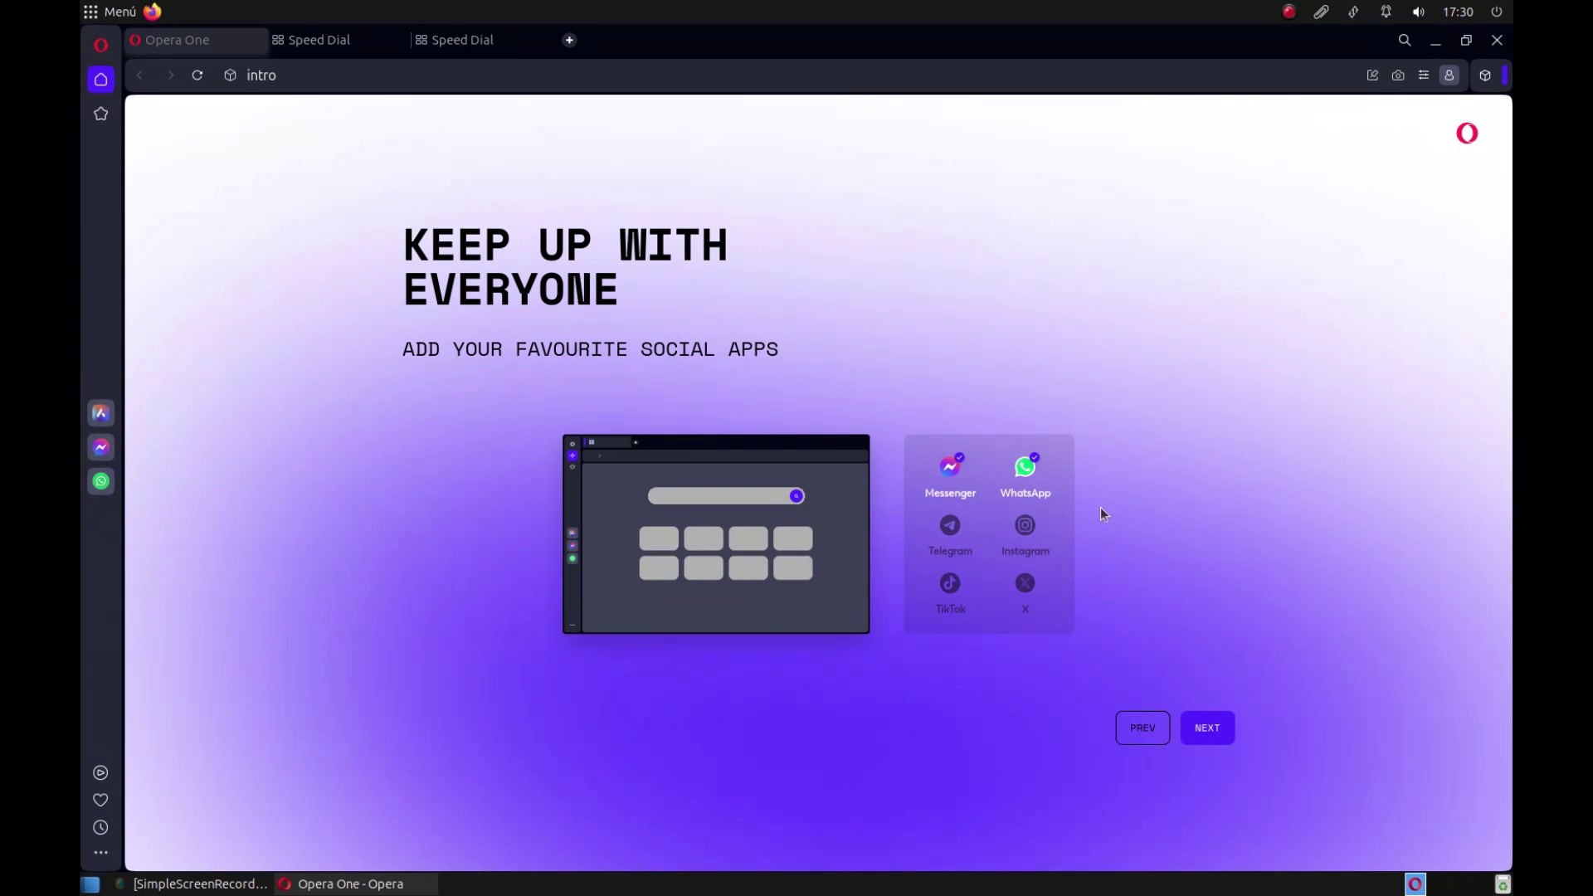
left_click(956, 468)
left_click(1020, 467)
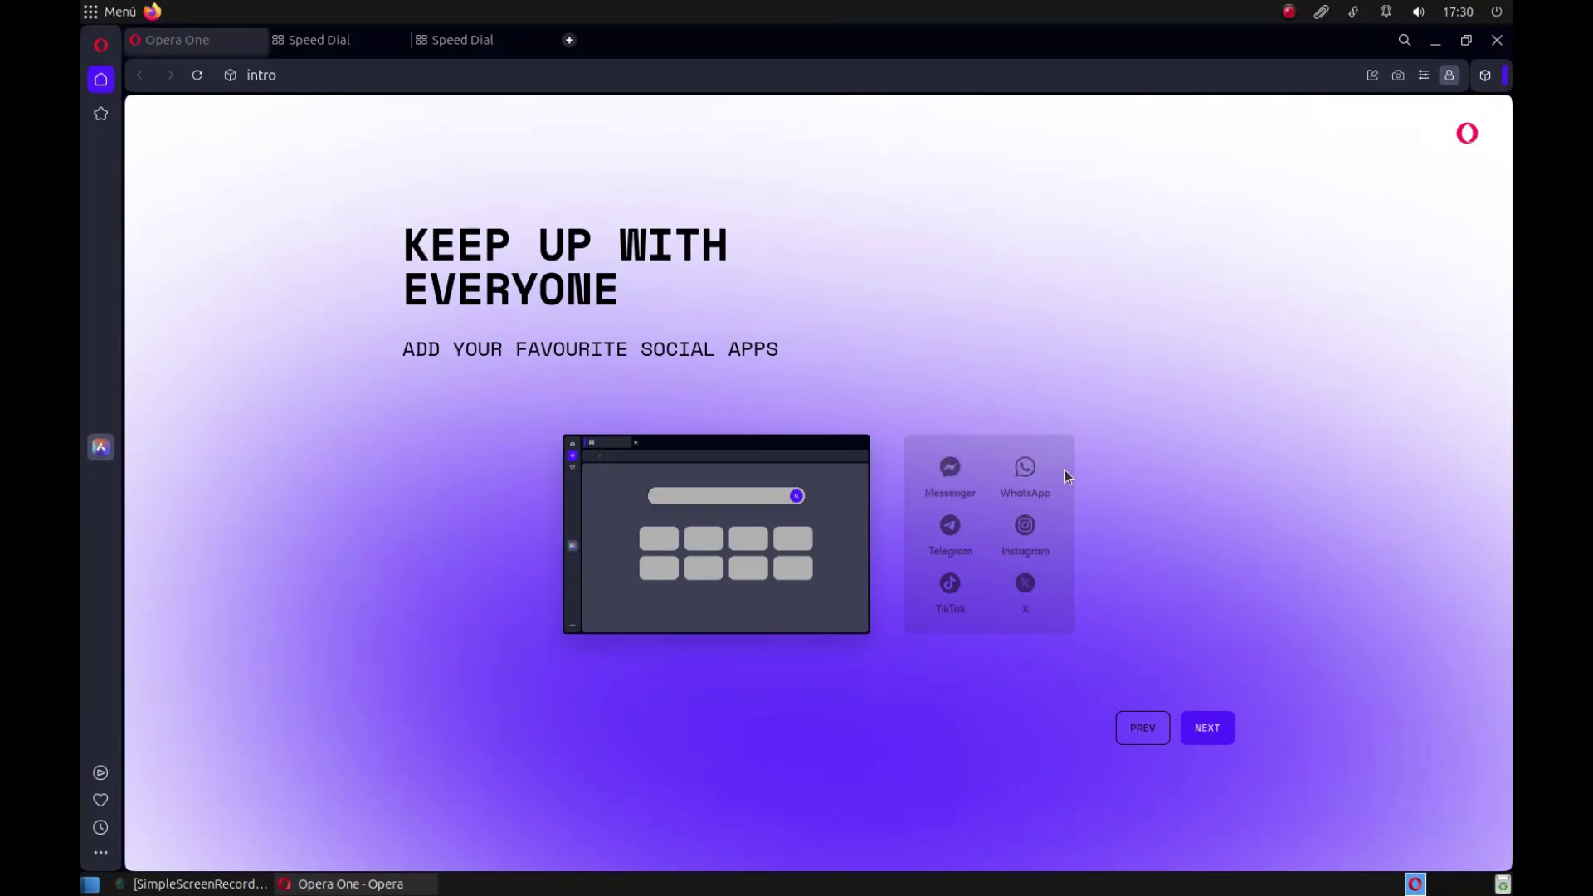
left_click(1207, 727)
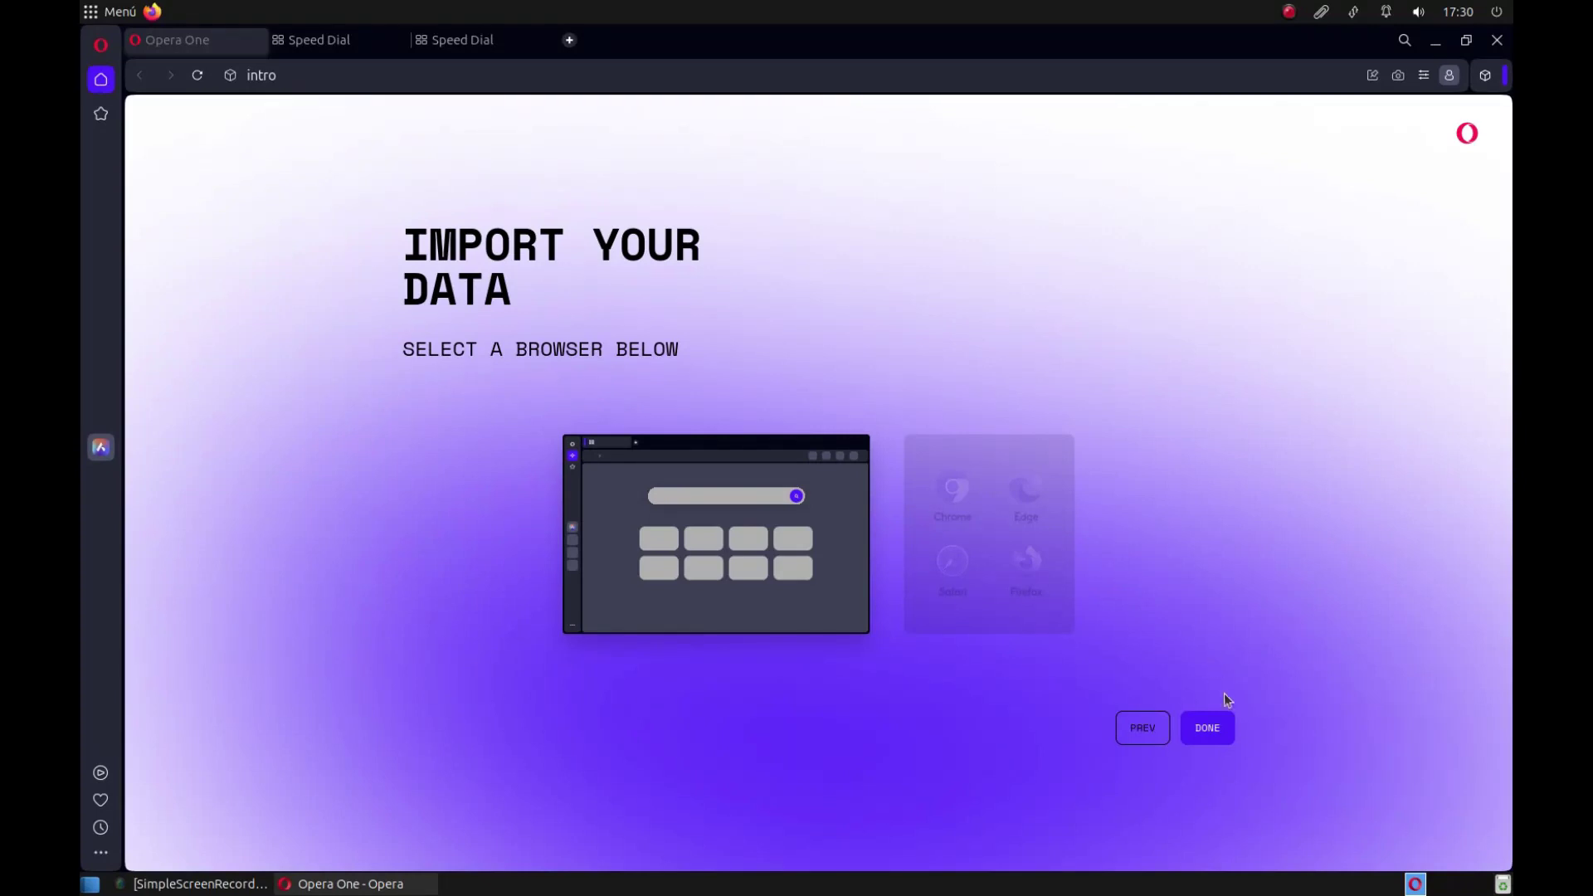
- Finish the browser setup without importing data, and close the two extra Speed Dial tabs
left_click(1221, 721)
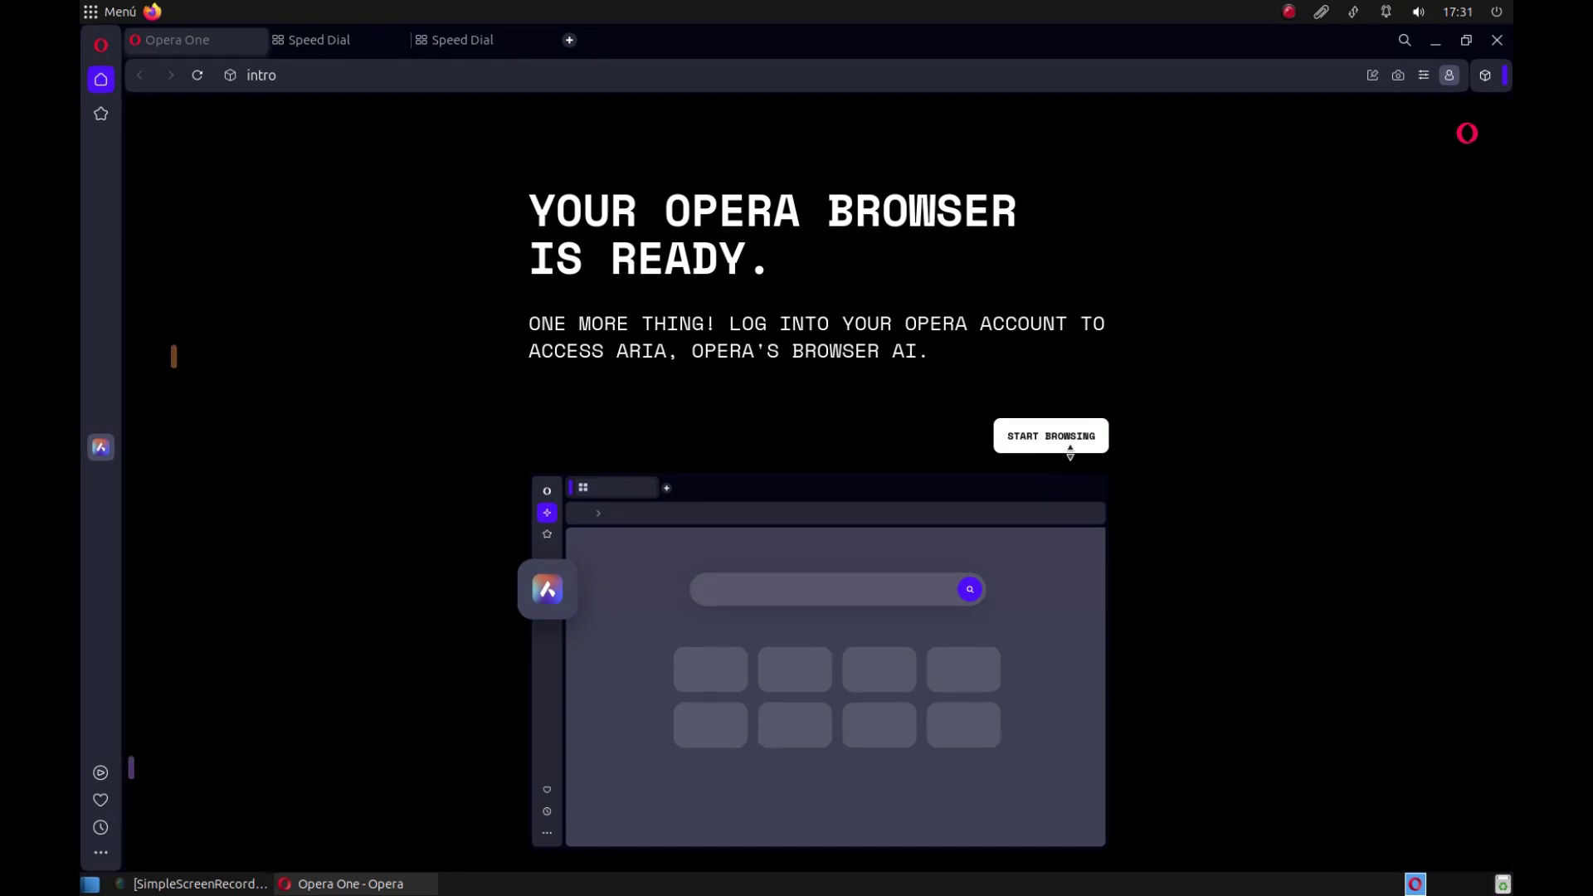
left_click(1076, 440)
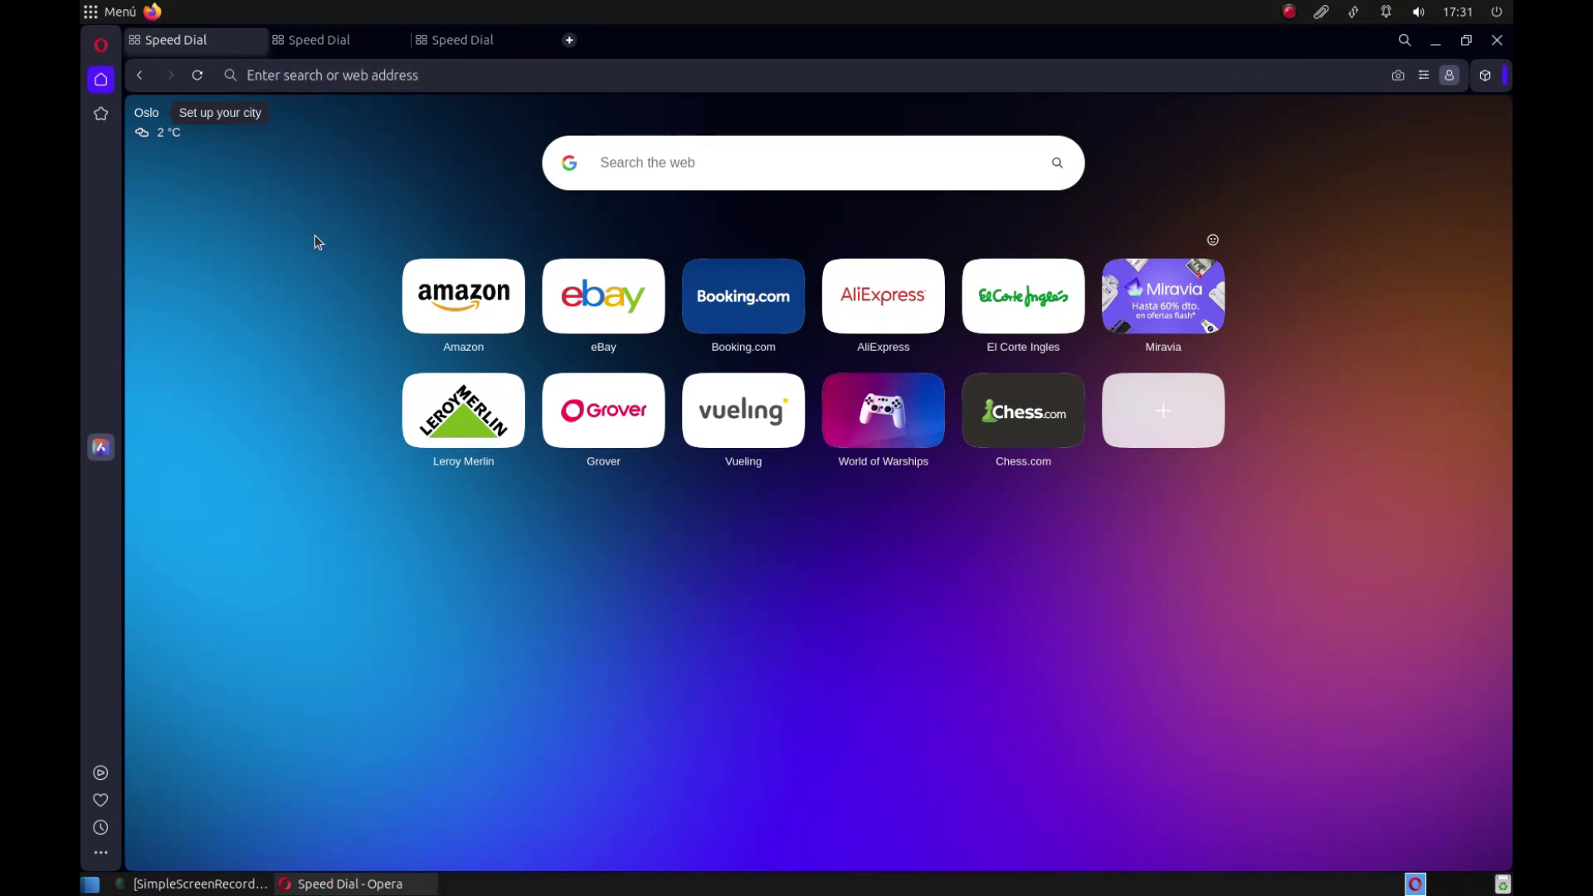
left_click(343, 43)
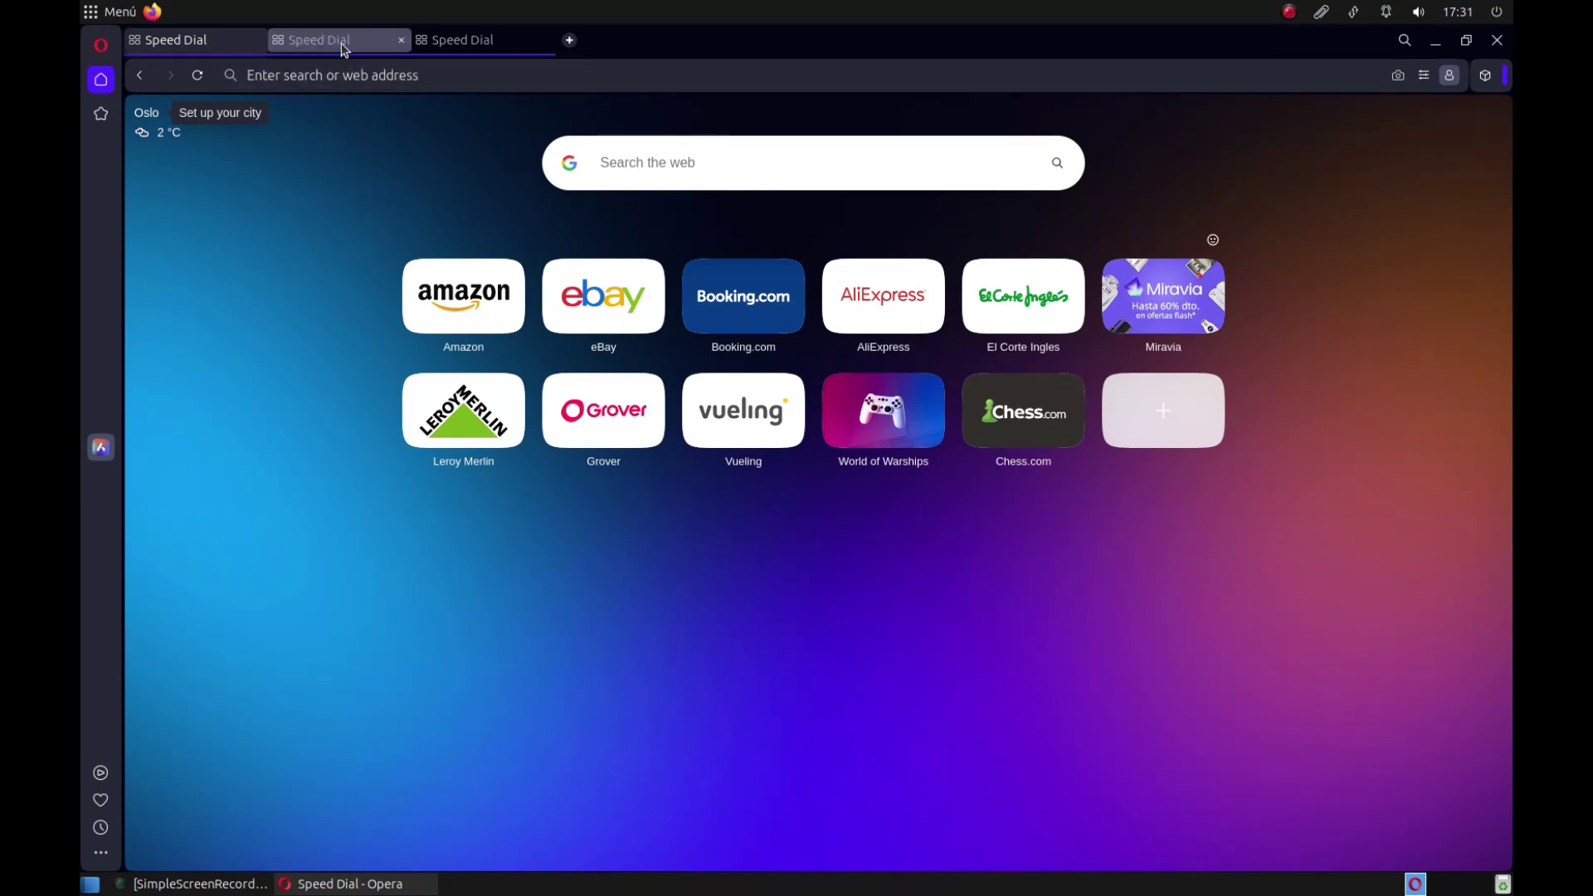
key("ctrl+Tab")
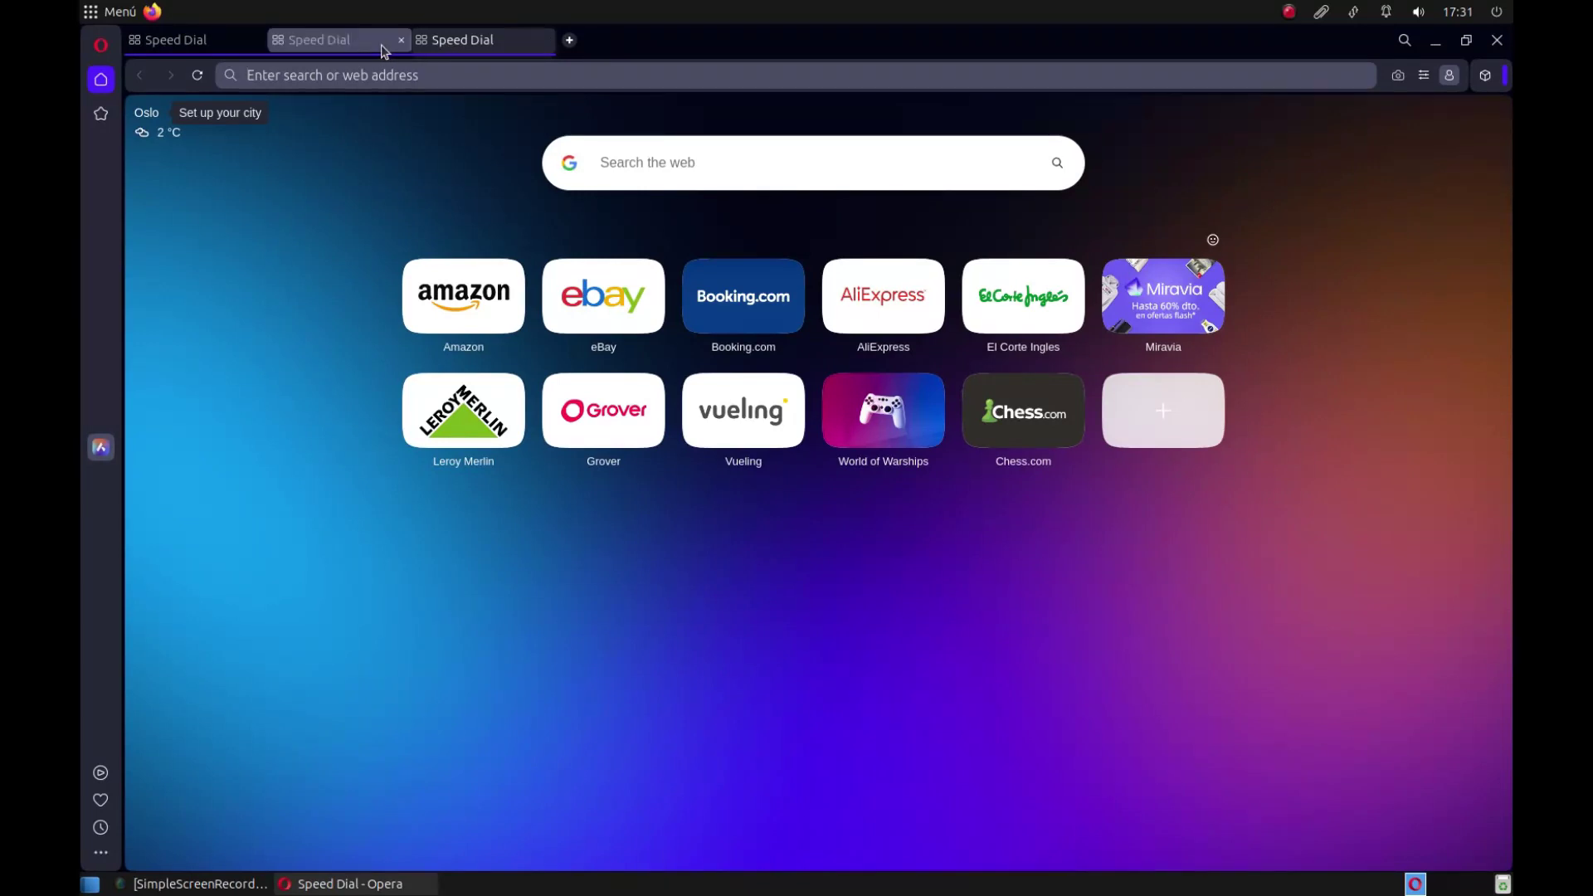
left_click(399, 42)
left_click(400, 42)
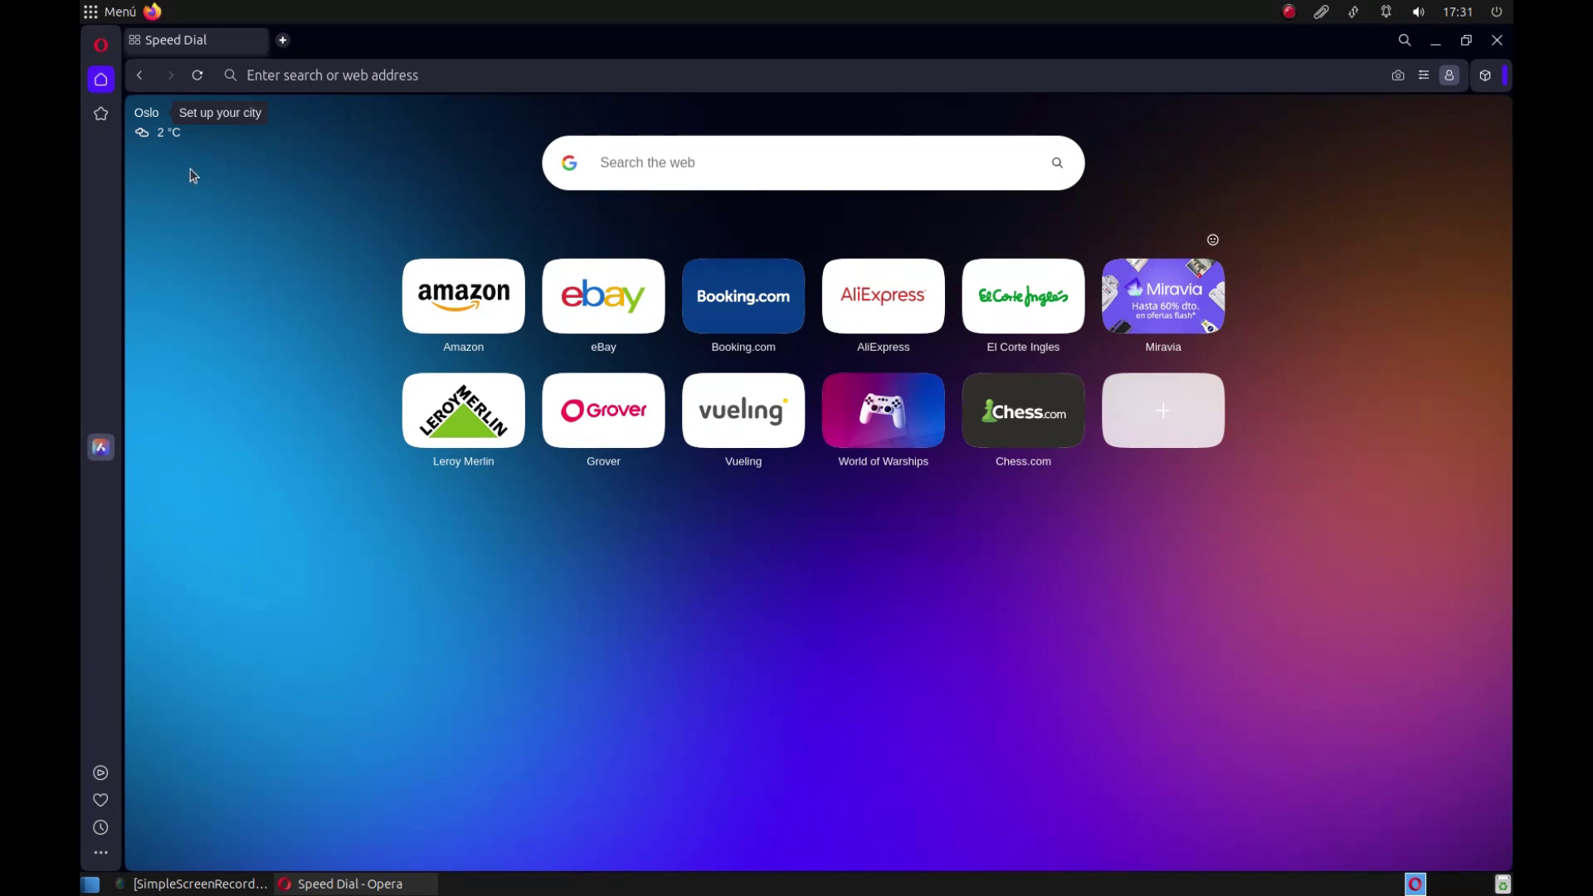
right_click(199, 42)
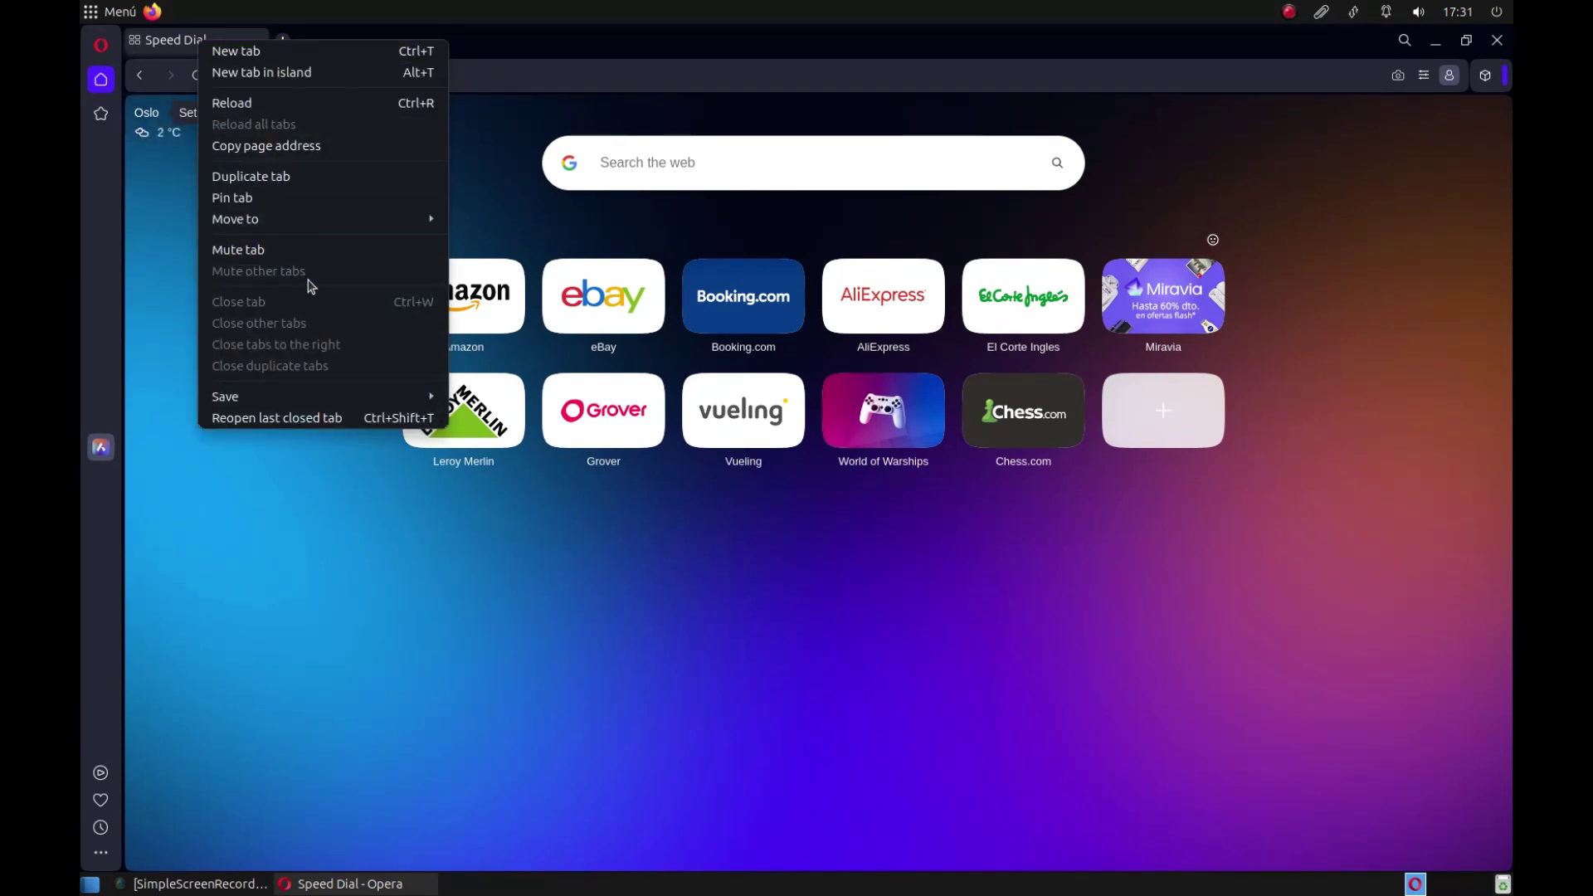
left_click(165, 264)
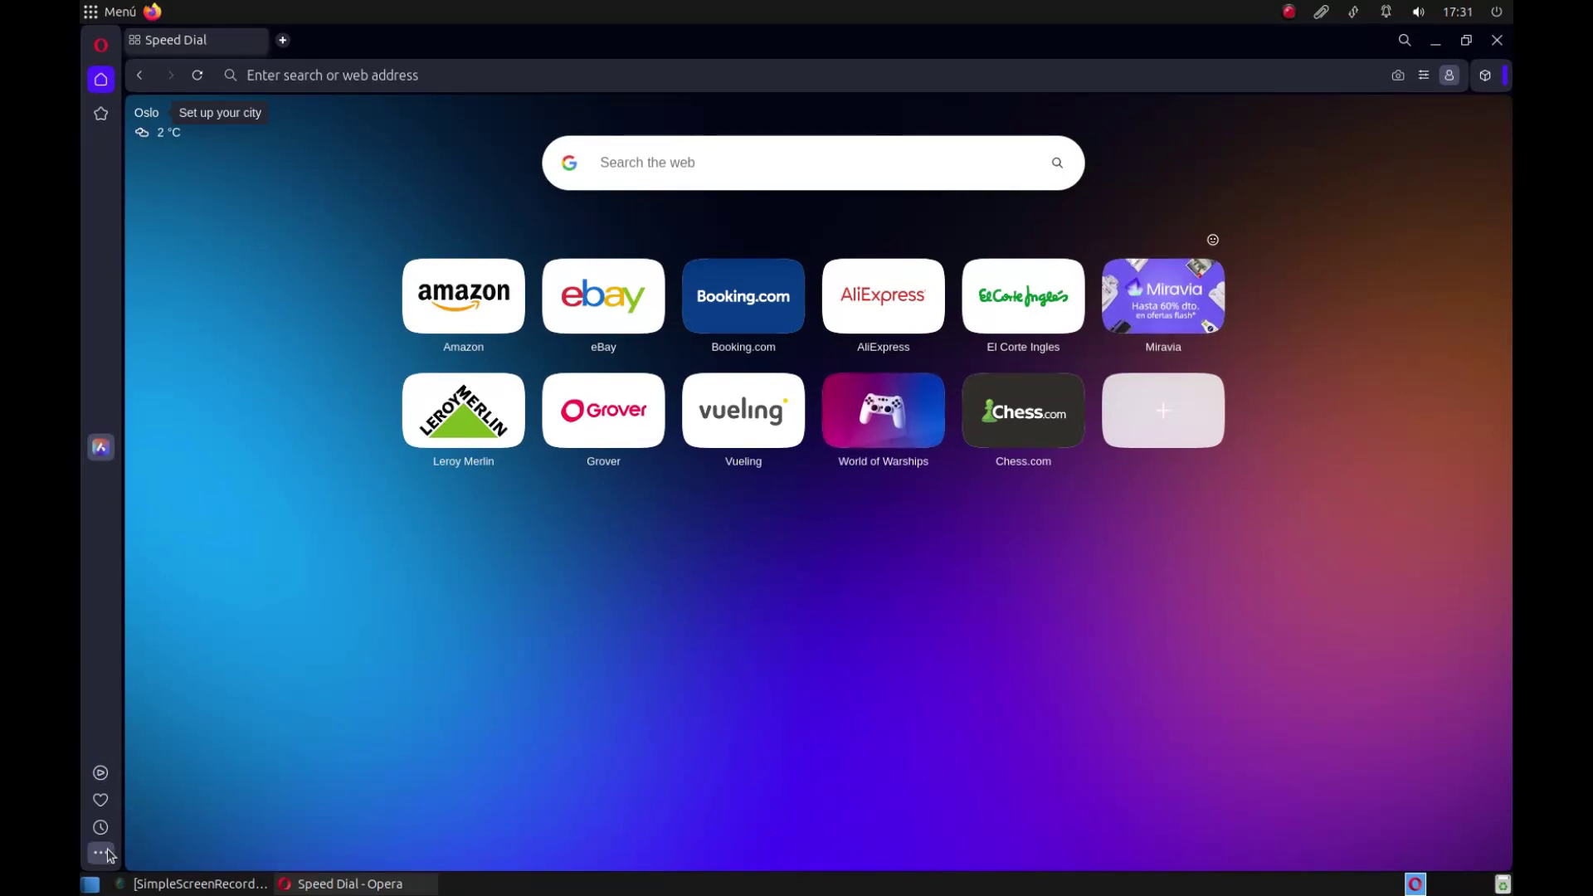
- Review the Easy setup options from theme to default browser, and go to the full browser settings
mouse_move(166, 149)
left_click(1425, 77)
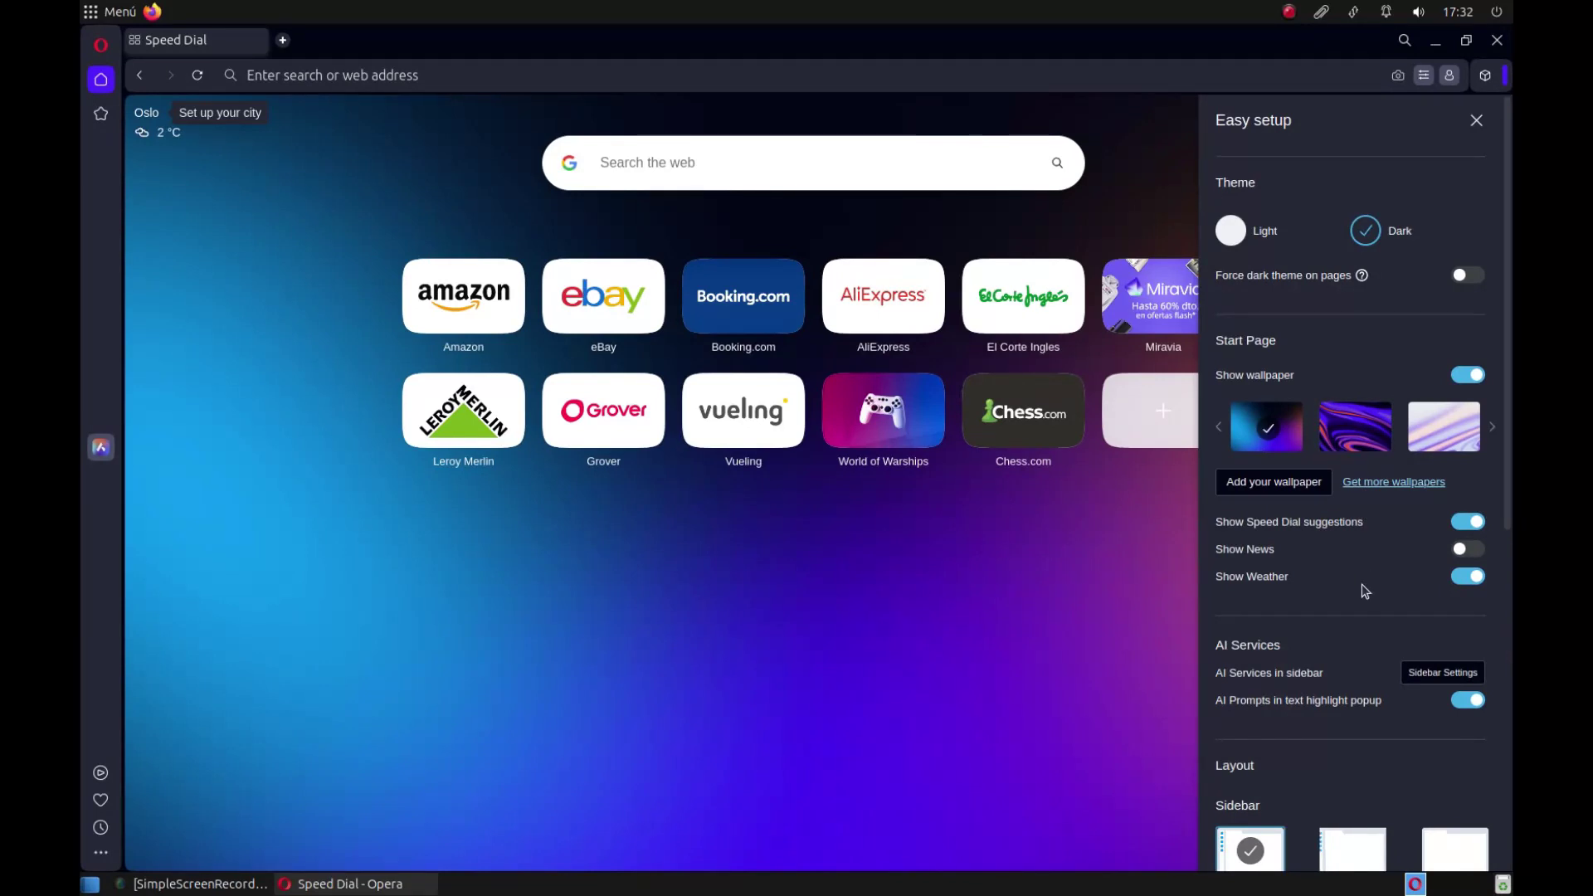
scroll(1360, 647, "down", 5)
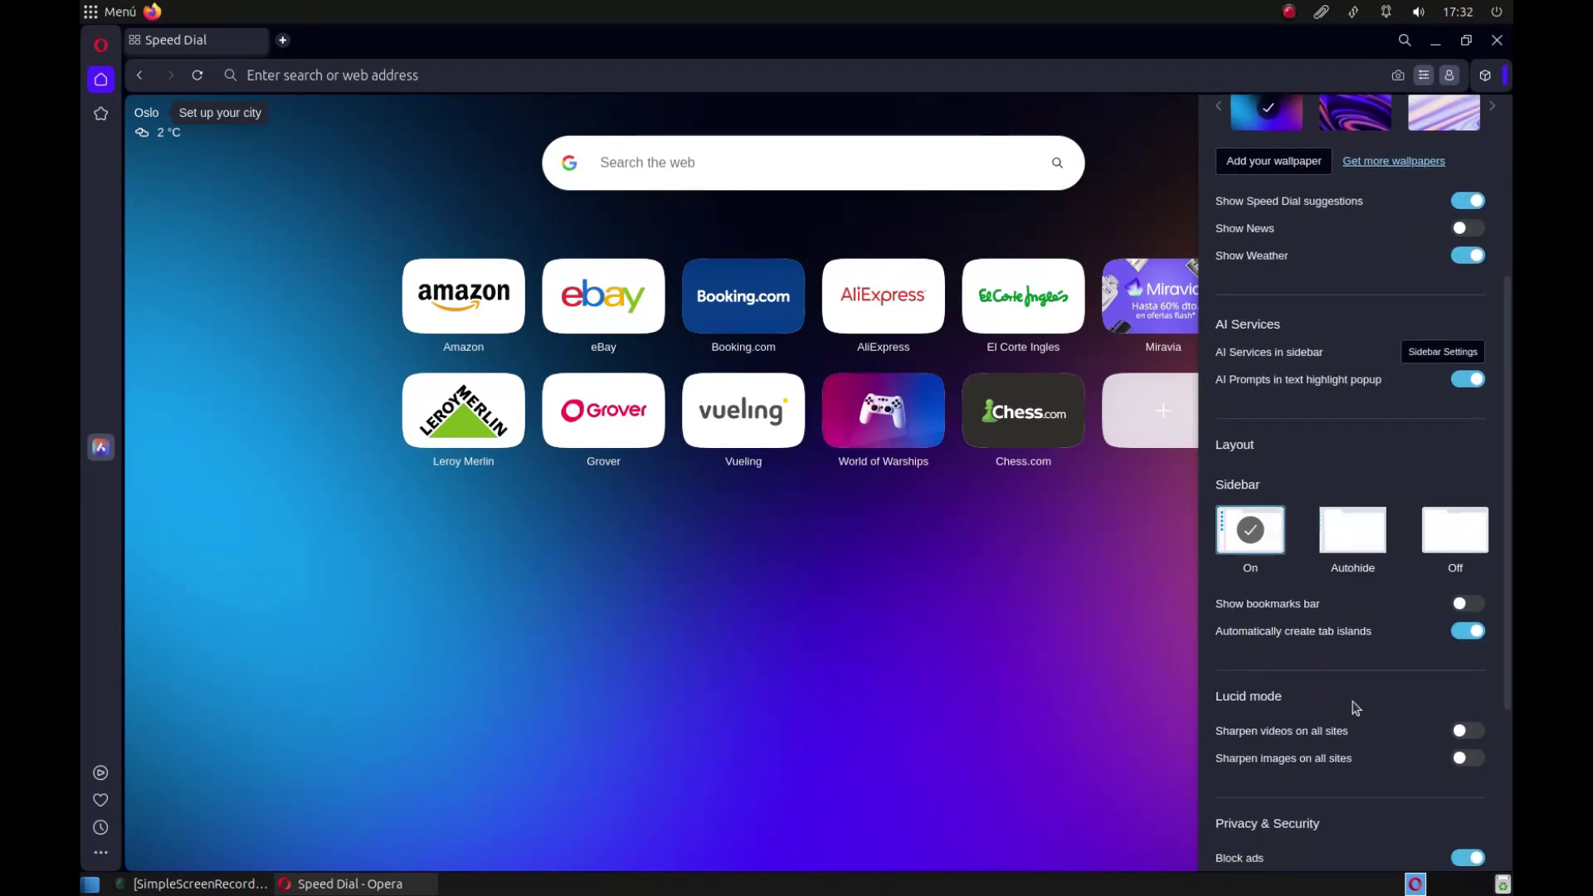
scroll(1355, 707, "down", 3)
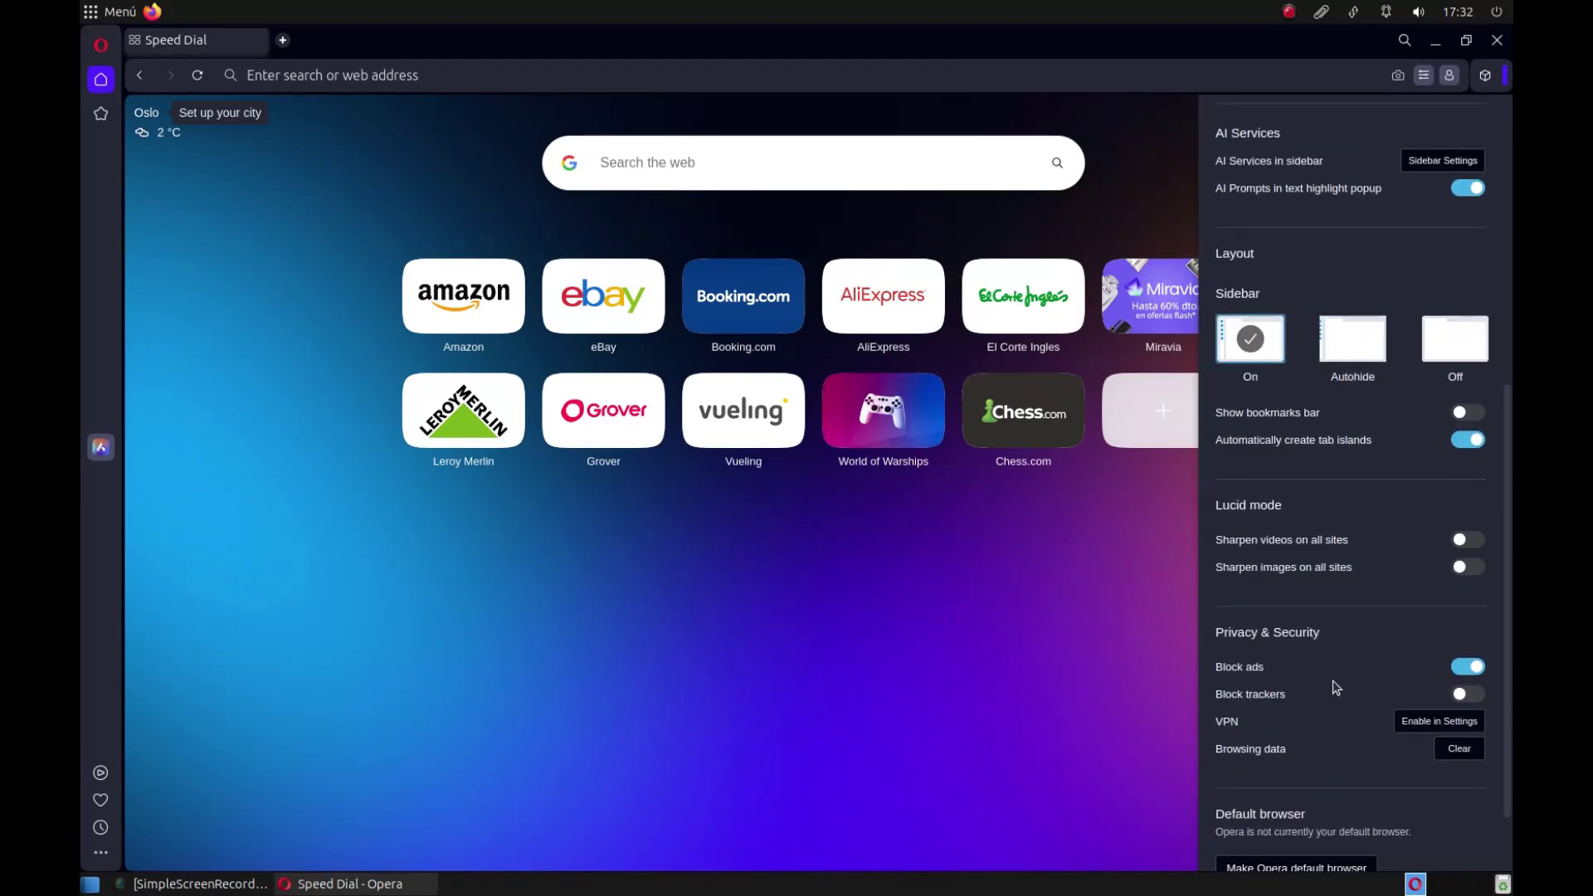
scroll(1332, 681, "down", 2)
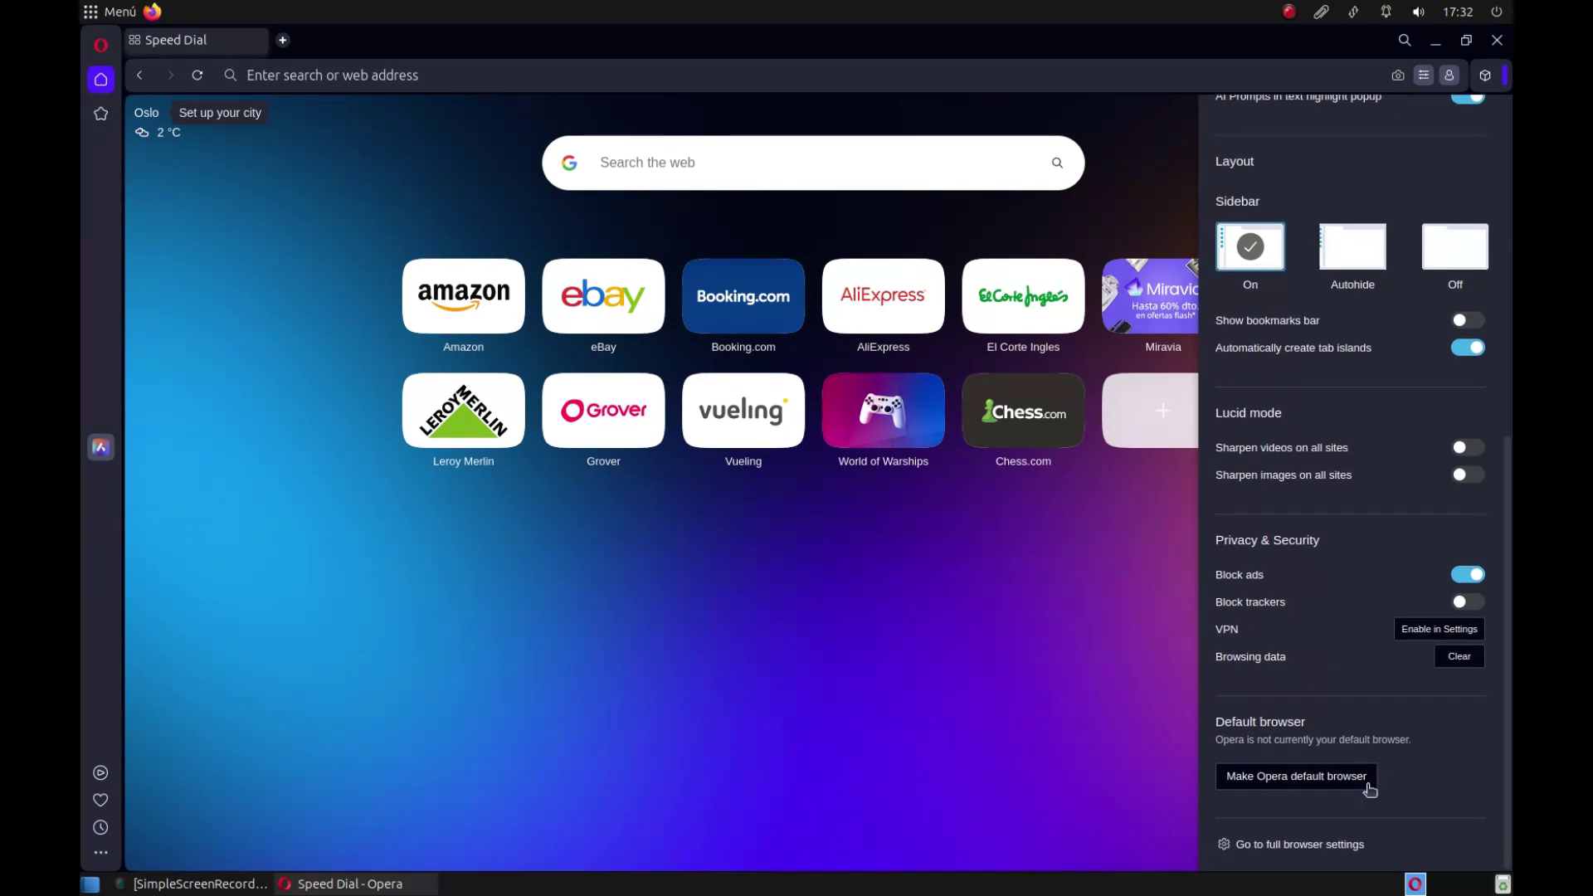
left_click(1313, 846)
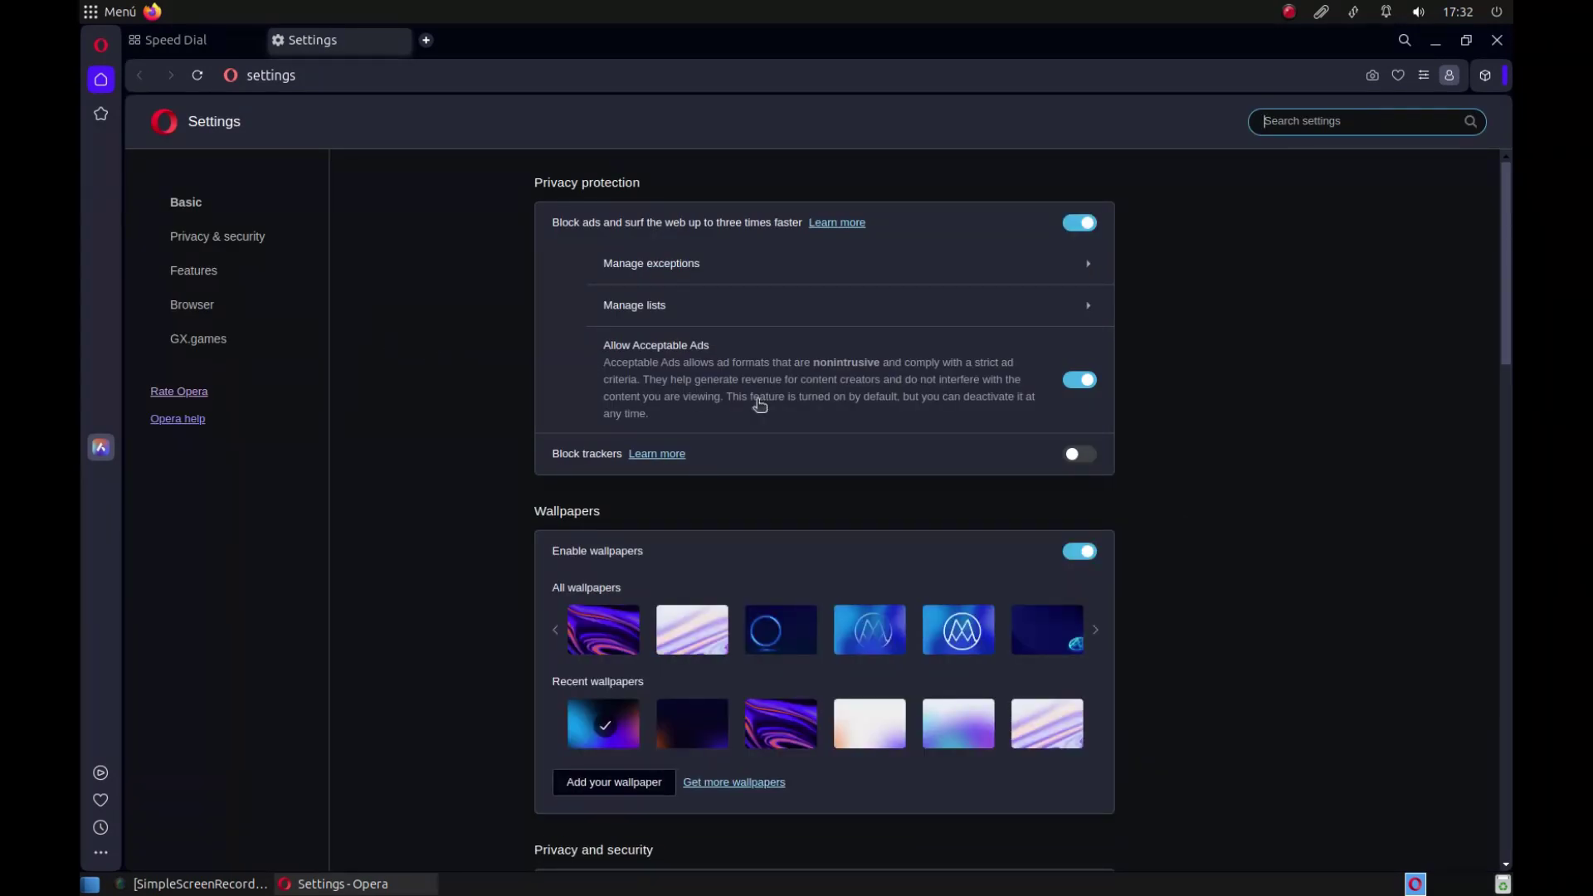
- Look through the basic settings down to the startup options, and expand the advanced settings
scroll(1383, 614, "down", 8)
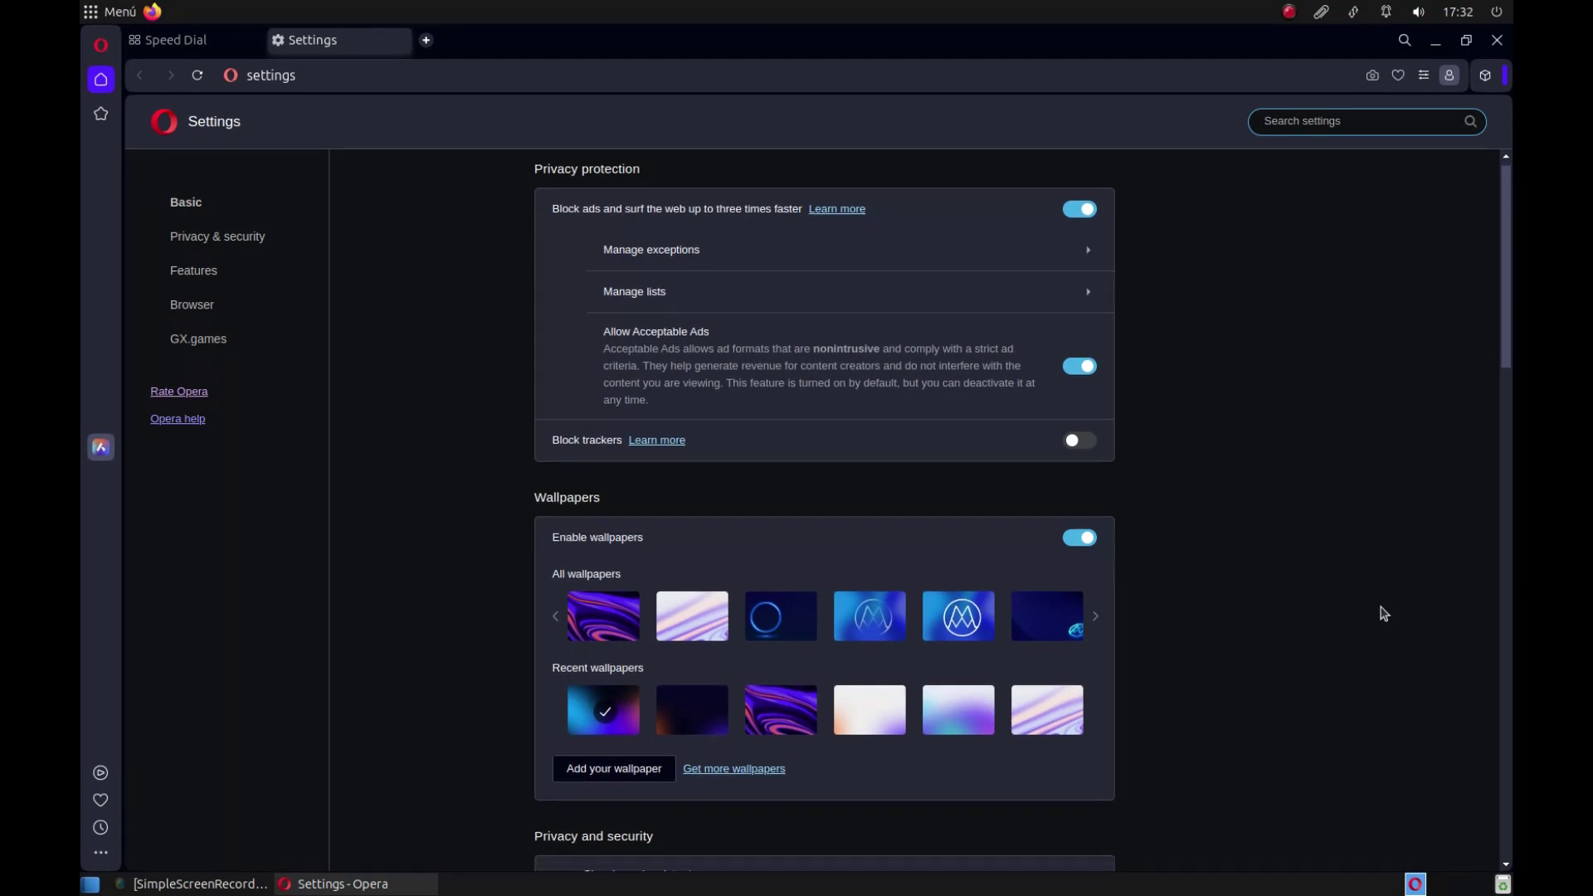
scroll(1383, 612, "down", 12)
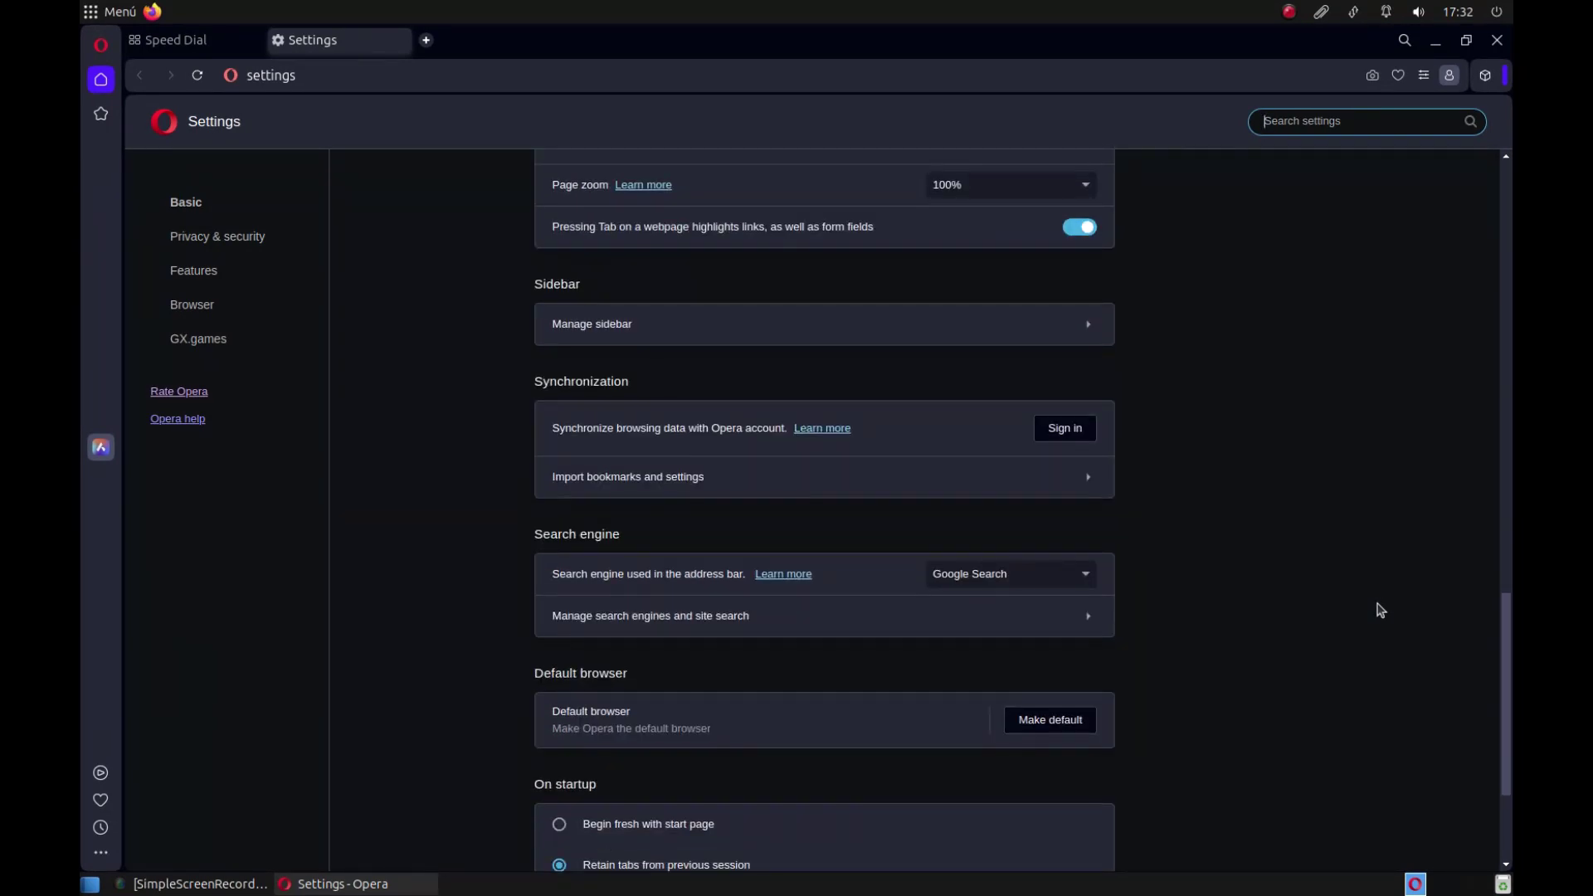
scroll(1380, 611, "down", 3)
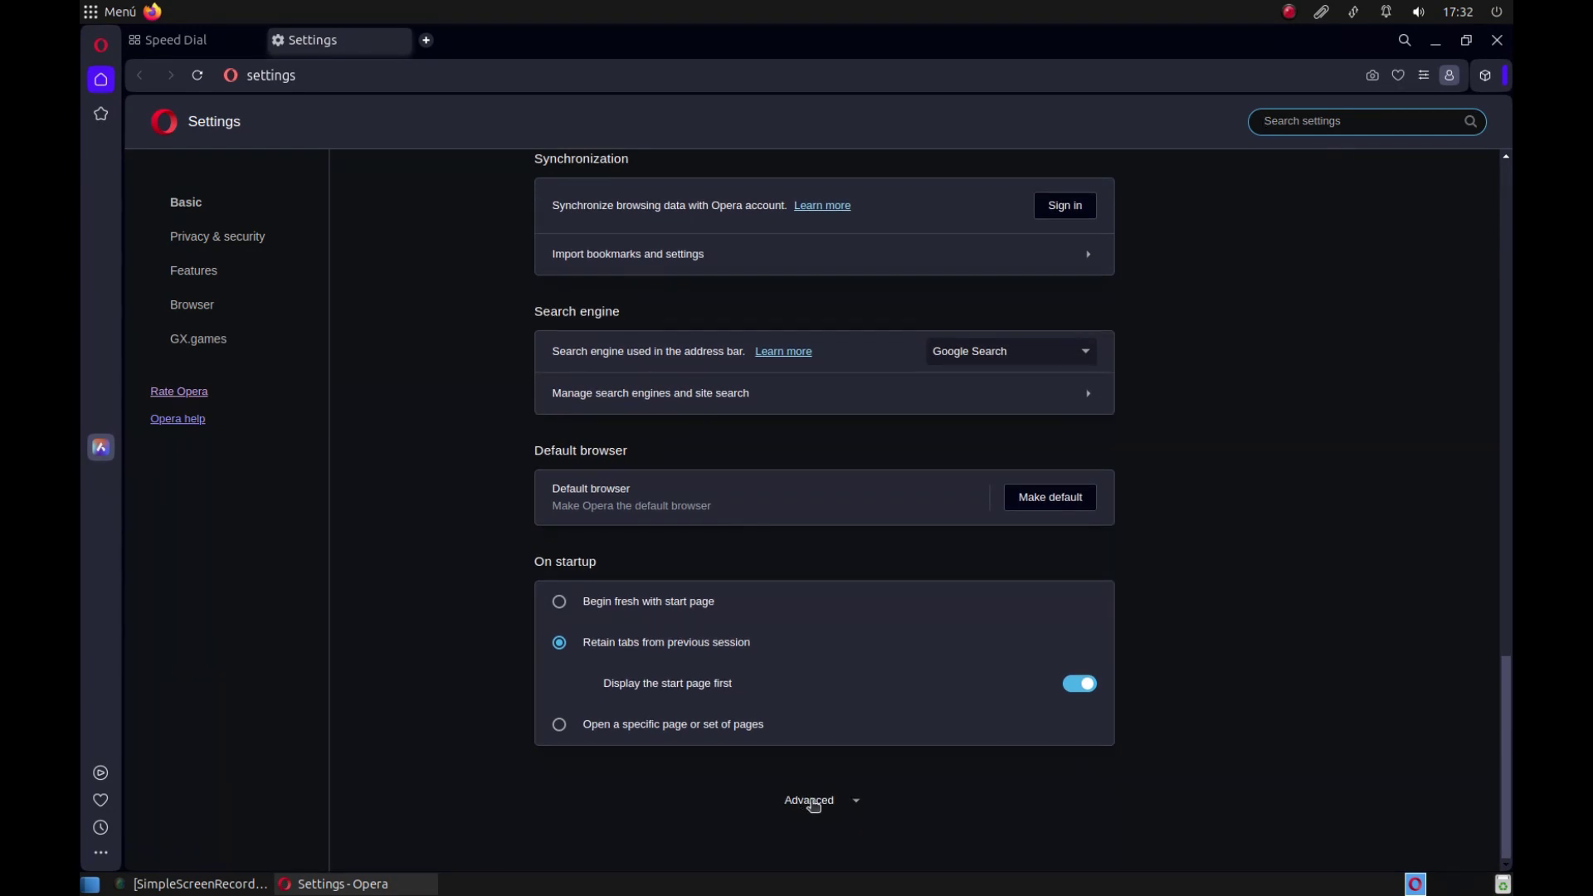
left_click(812, 801)
- Examine the advanced settings from WebRTC, VPN and AI services through start page and user interface to preferred languages
scroll(1322, 632, "down", 2)
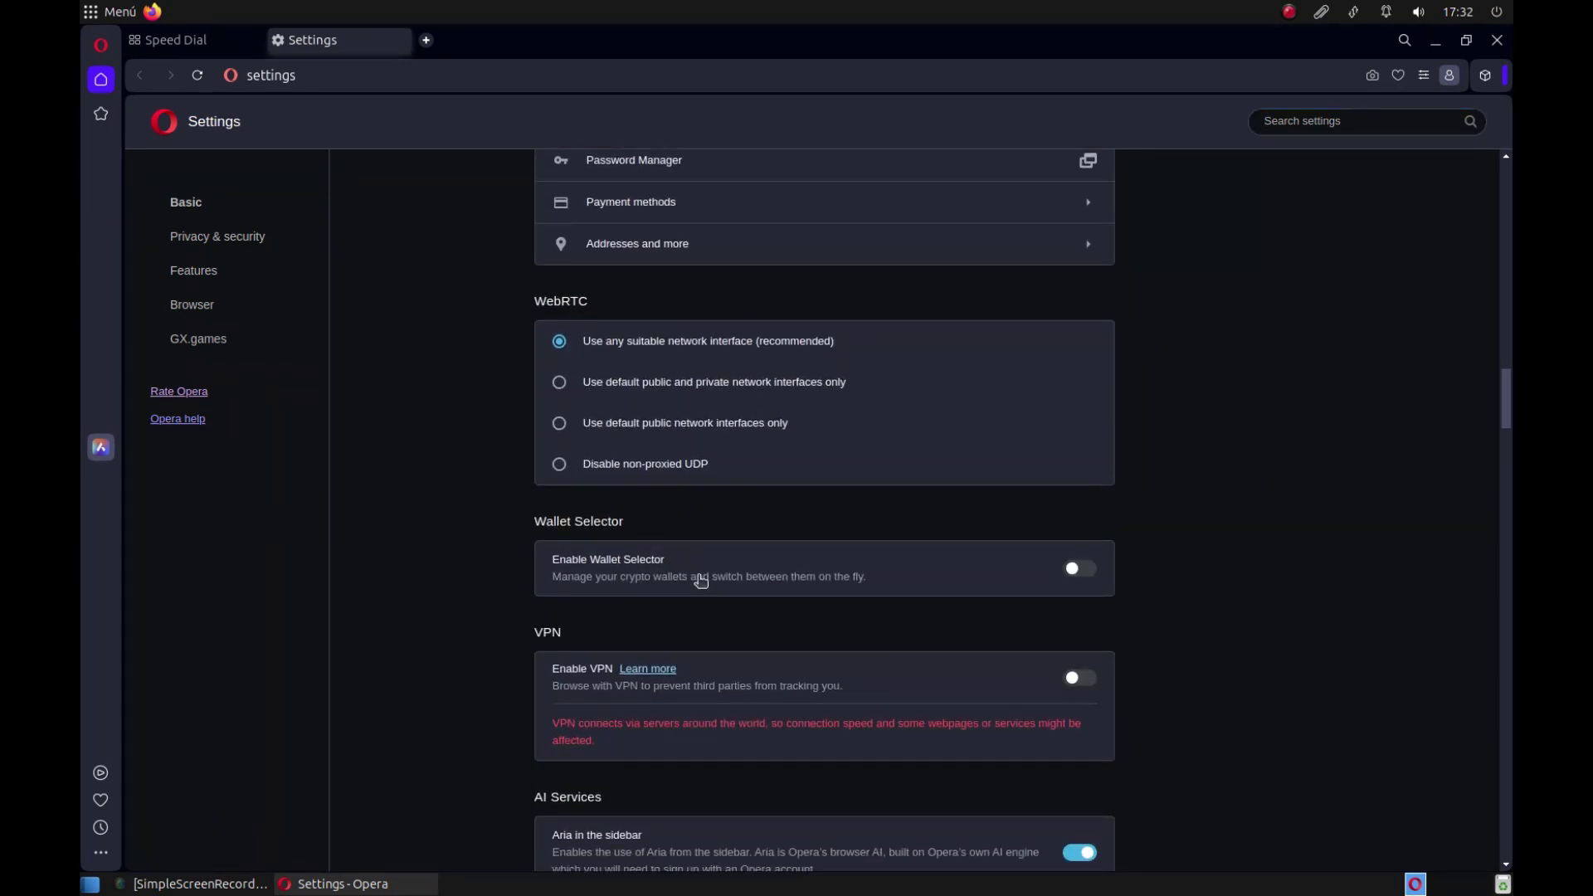
scroll(702, 586, "down", 5)
scroll(706, 593, "down", 4)
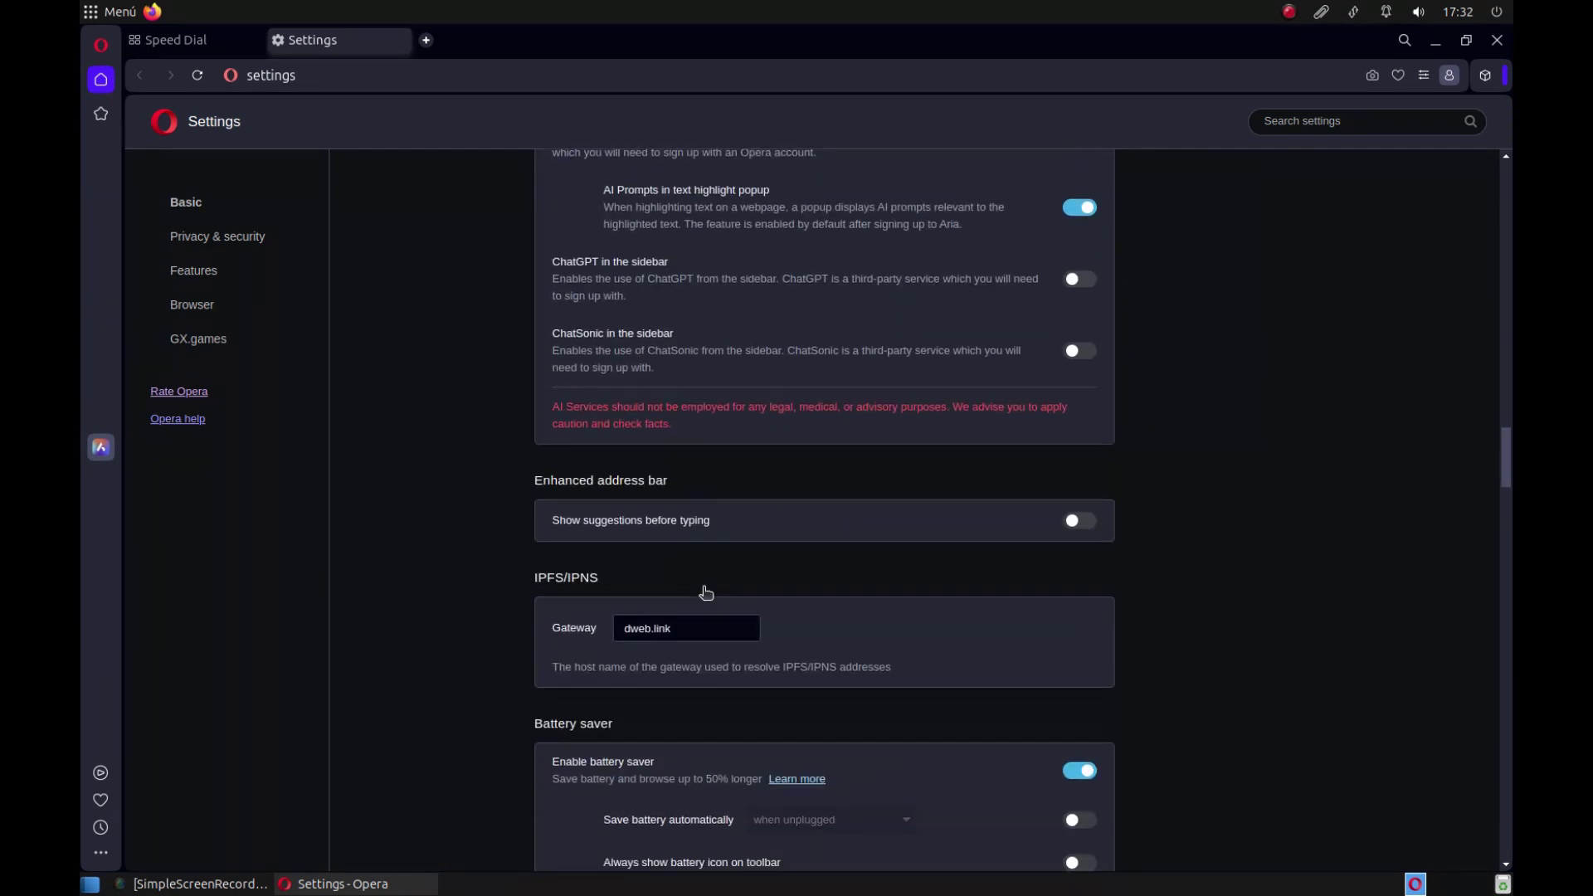
scroll(706, 595, "down", 6)
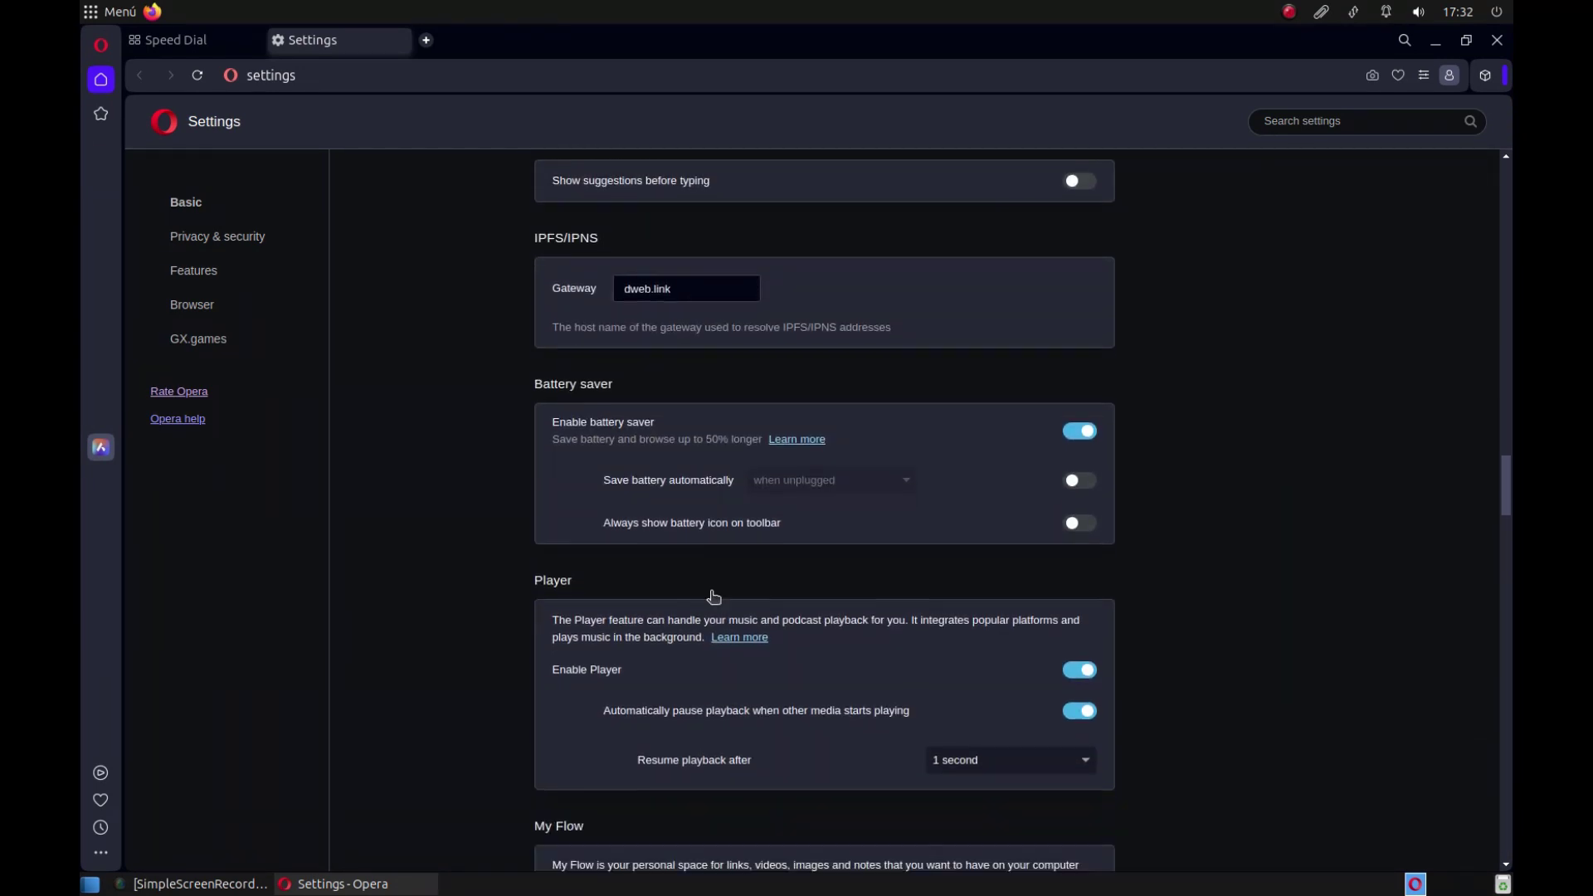
scroll(711, 592, "down", 9)
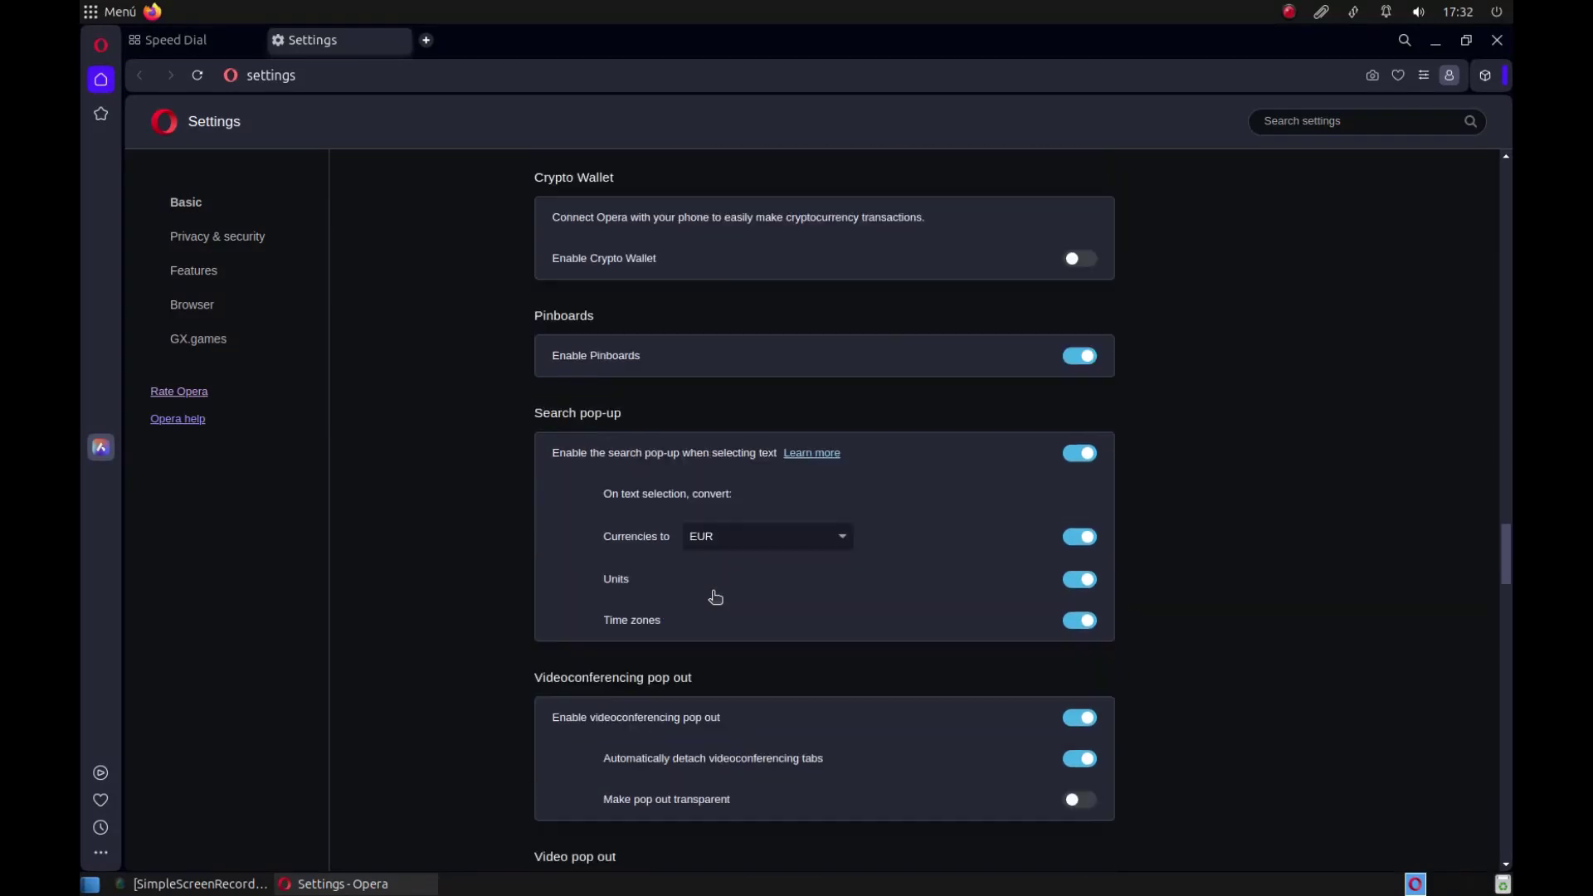
scroll(716, 599, "down", 13)
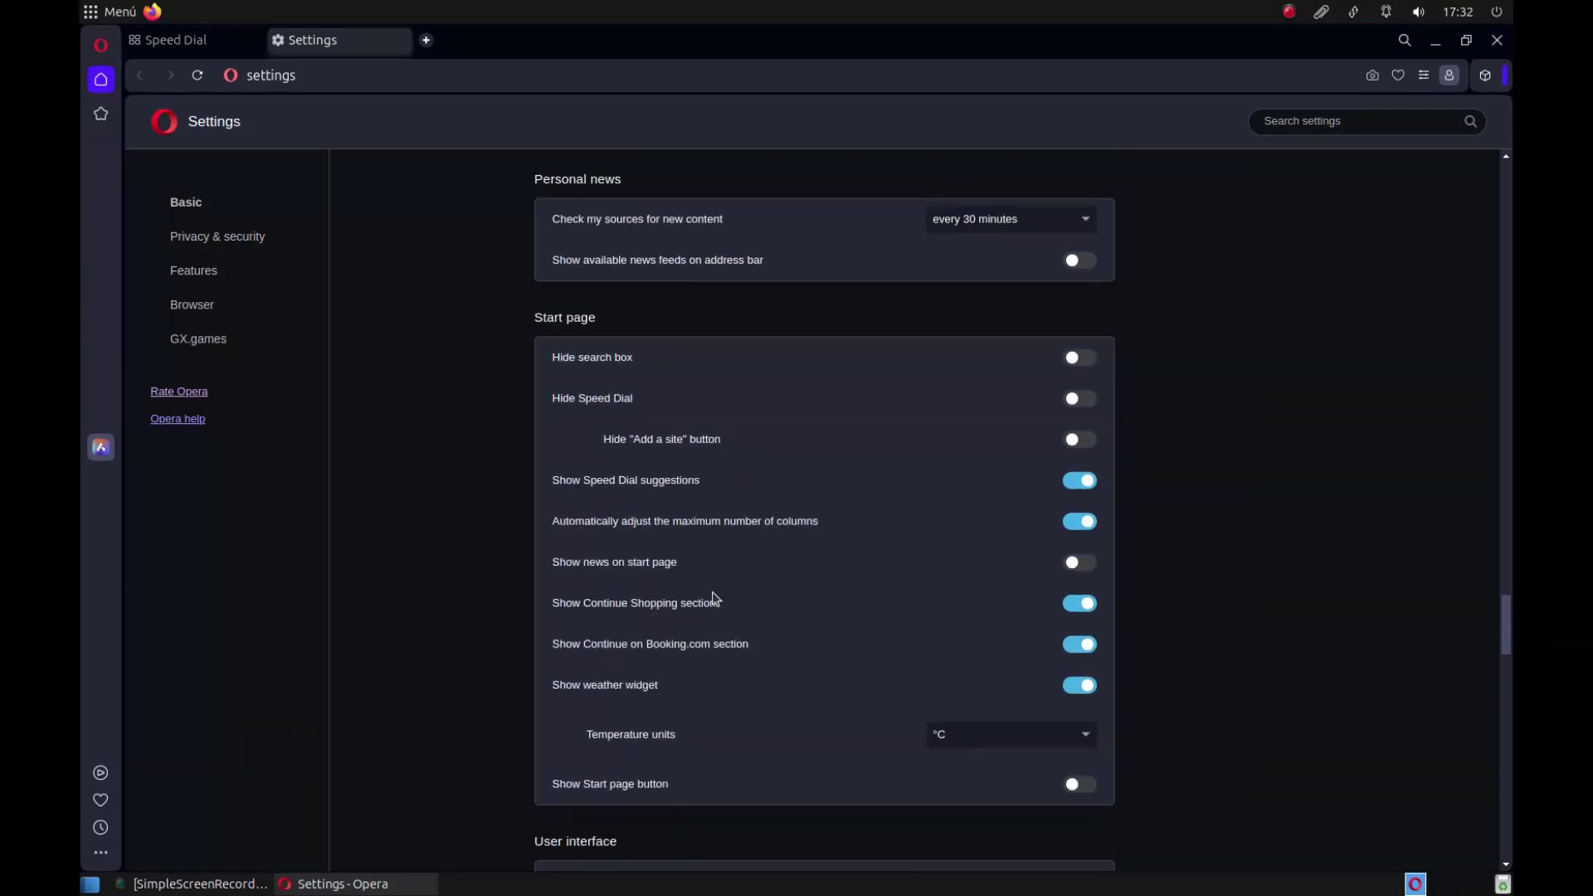
scroll(716, 598, "down", 2)
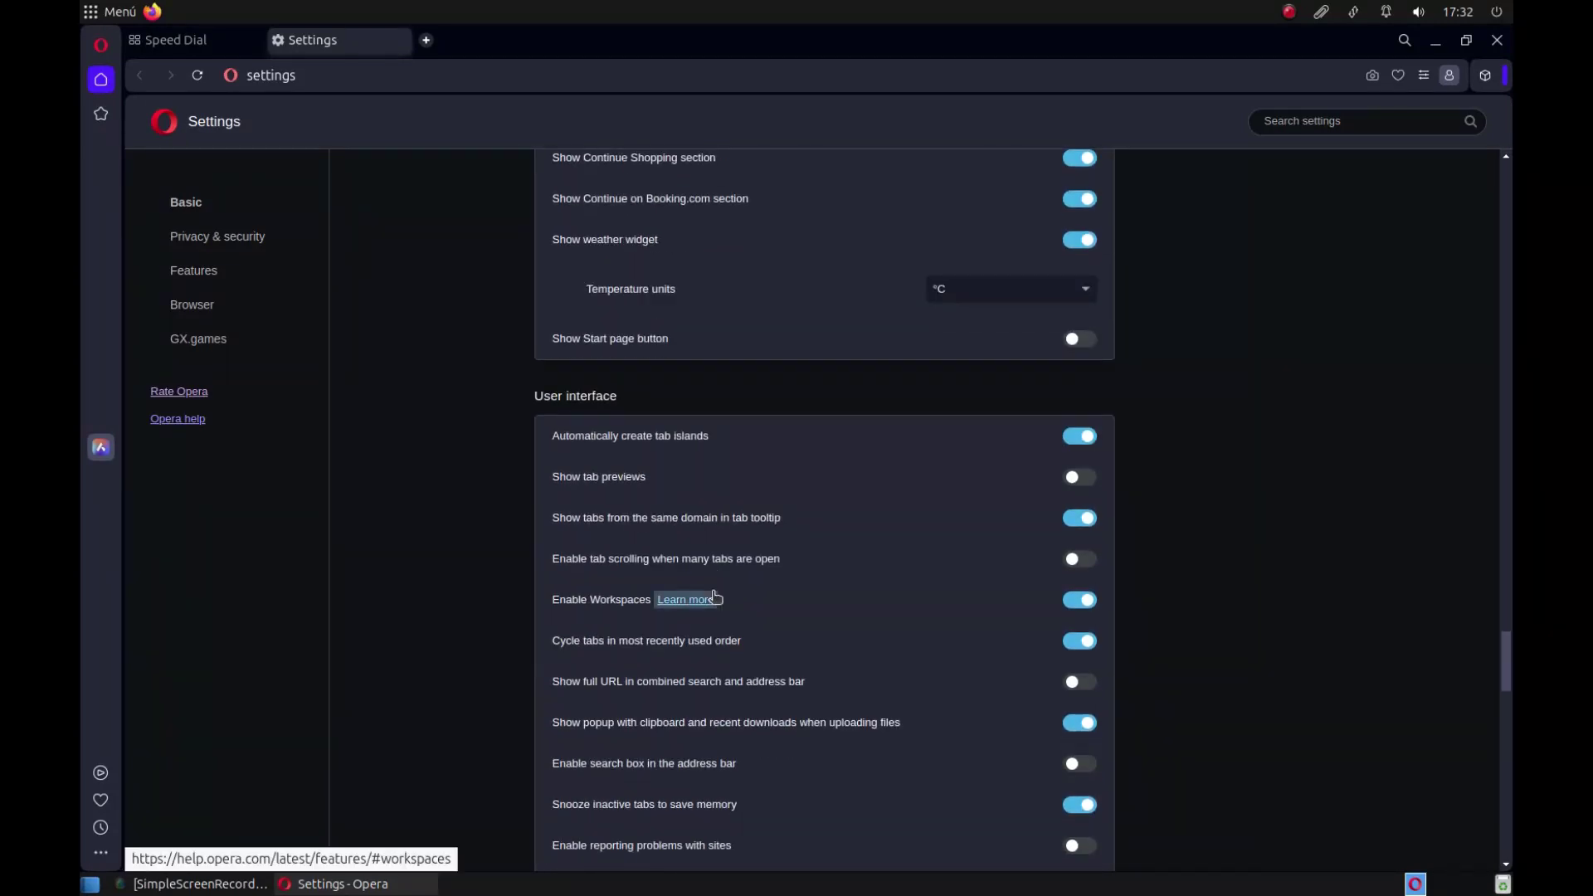
scroll(713, 597, "down", 4)
scroll(1369, 674, "down", 8)
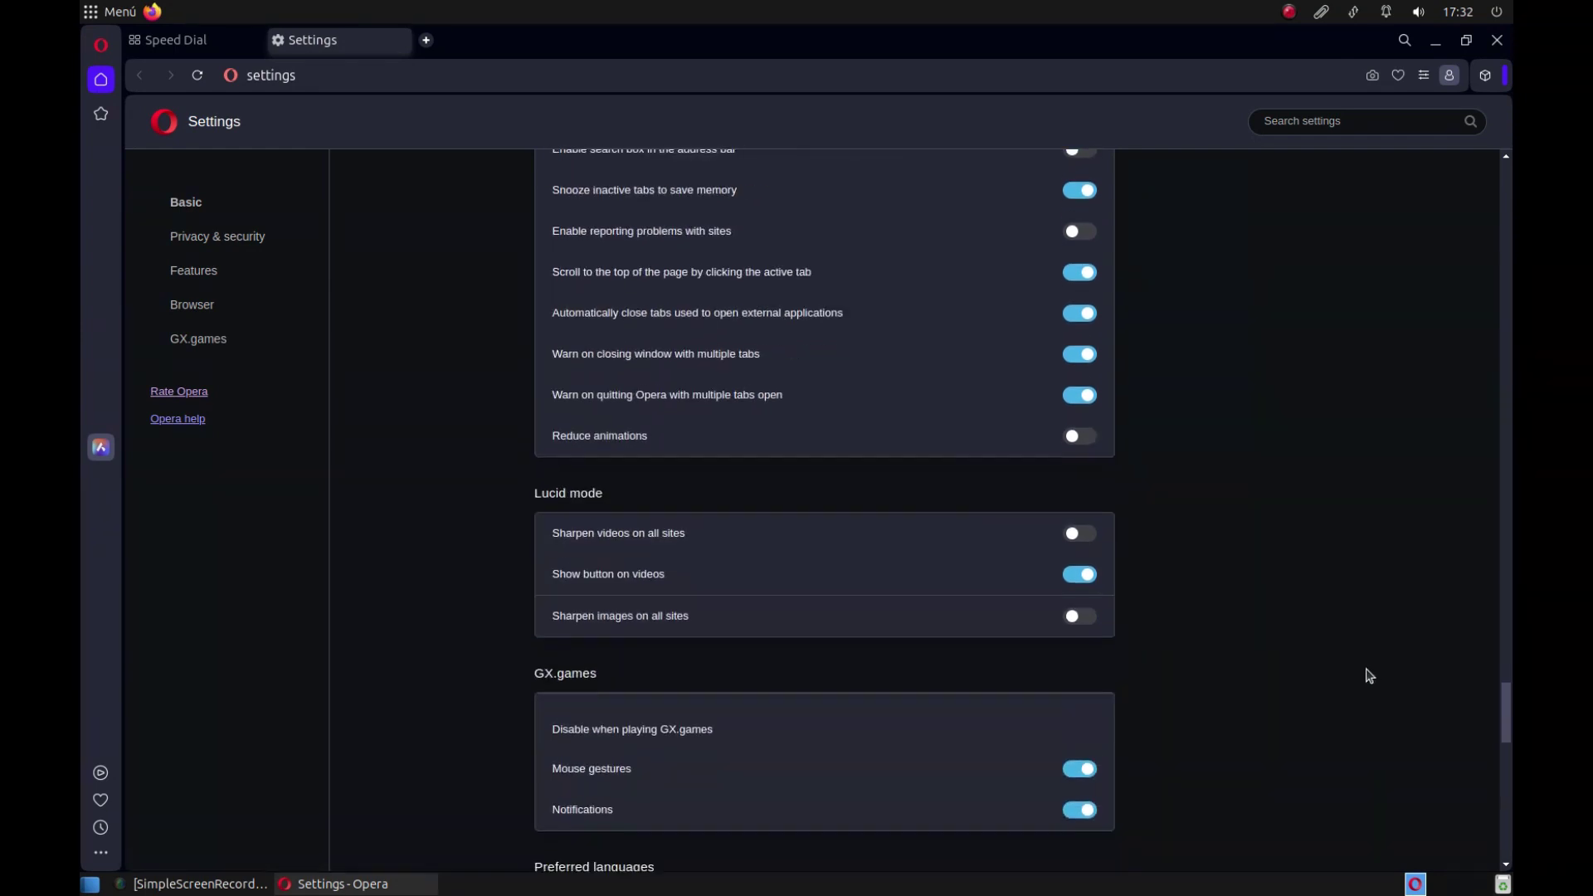
scroll(764, 629, "down", 4)
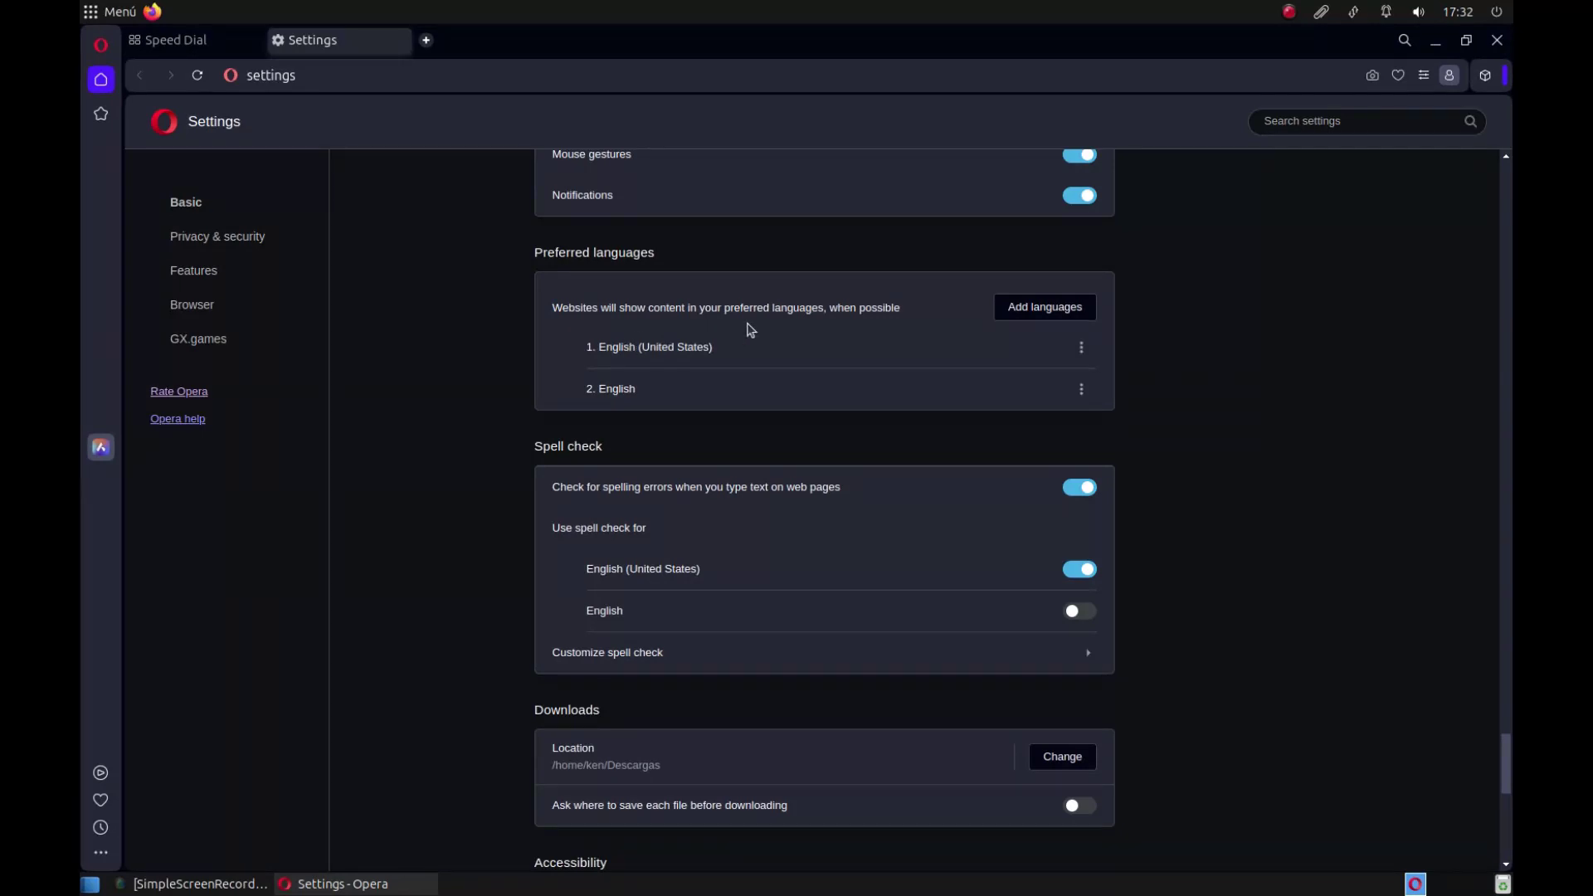
- Add Spanish - español to the preferred languages for websites
left_click(1047, 311)
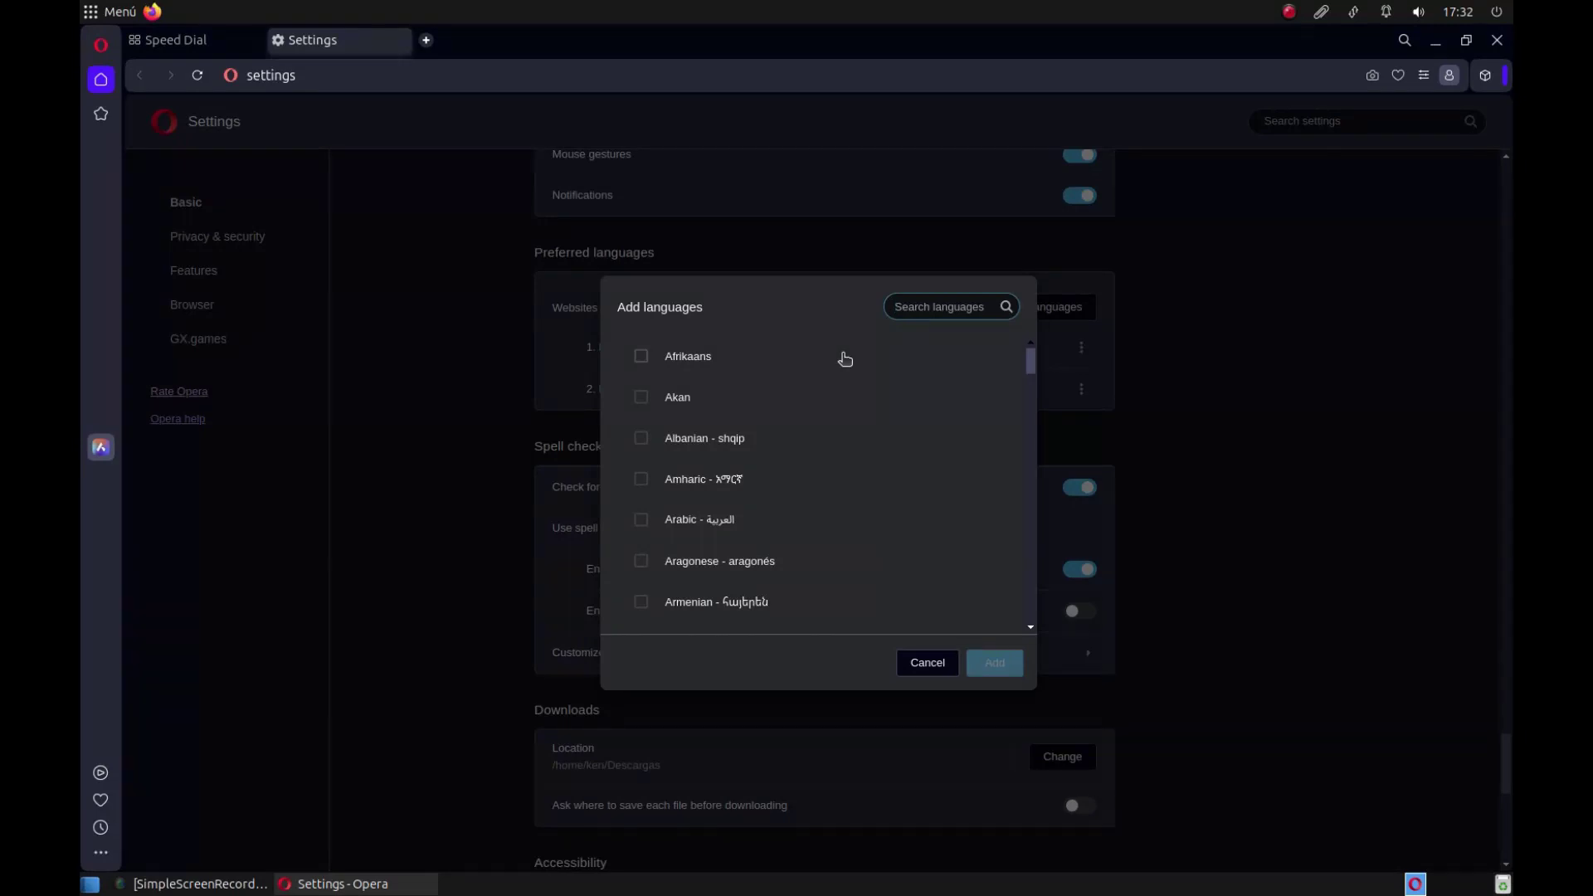
type("spanish")
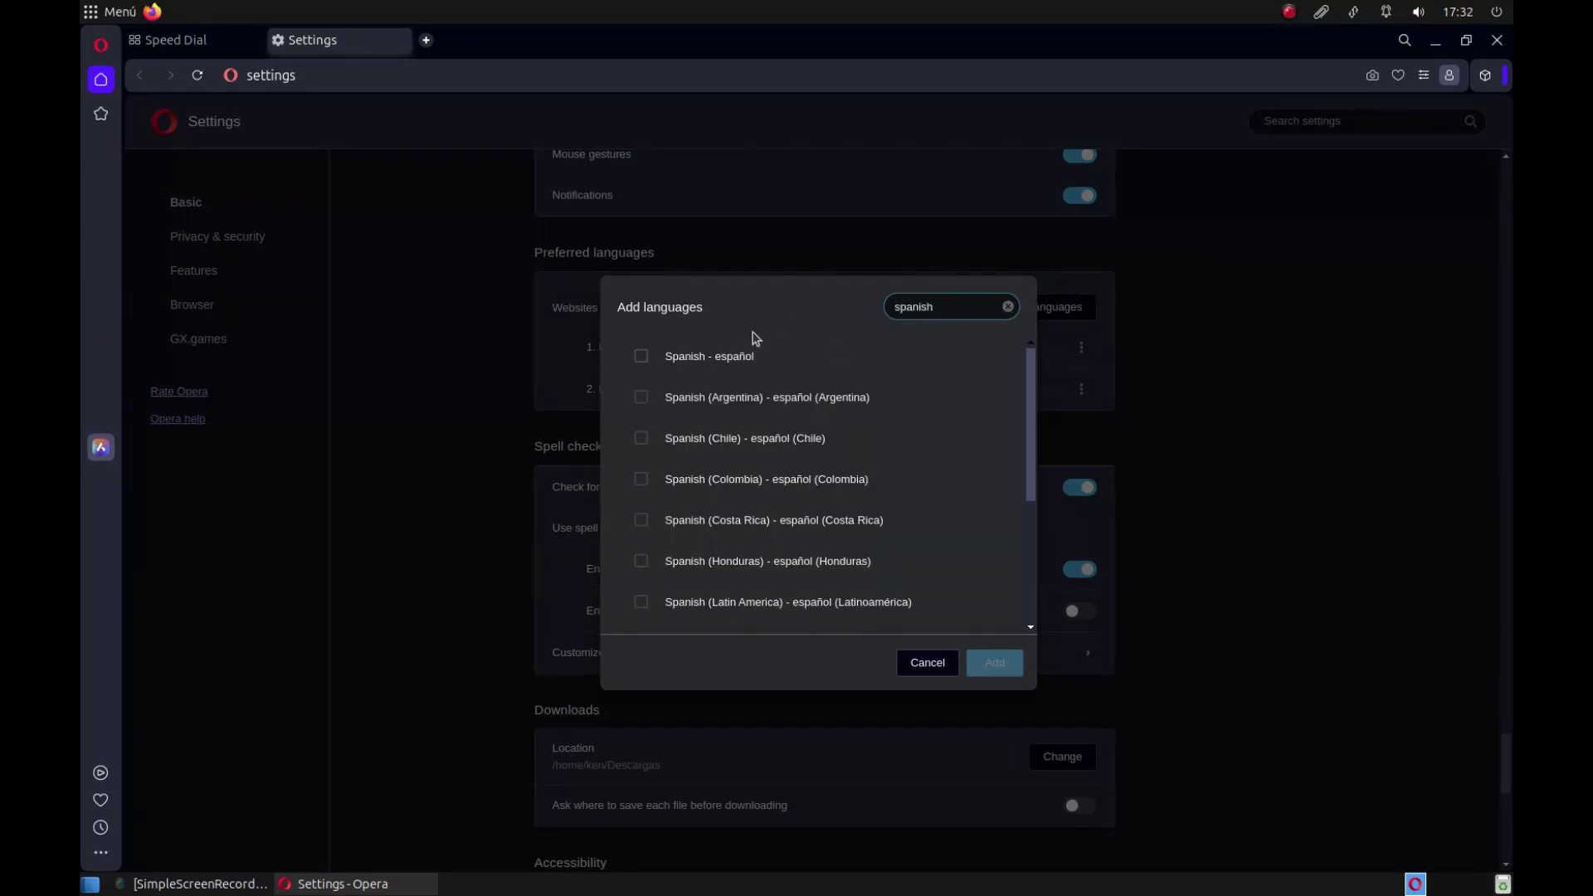
left_click(642, 357)
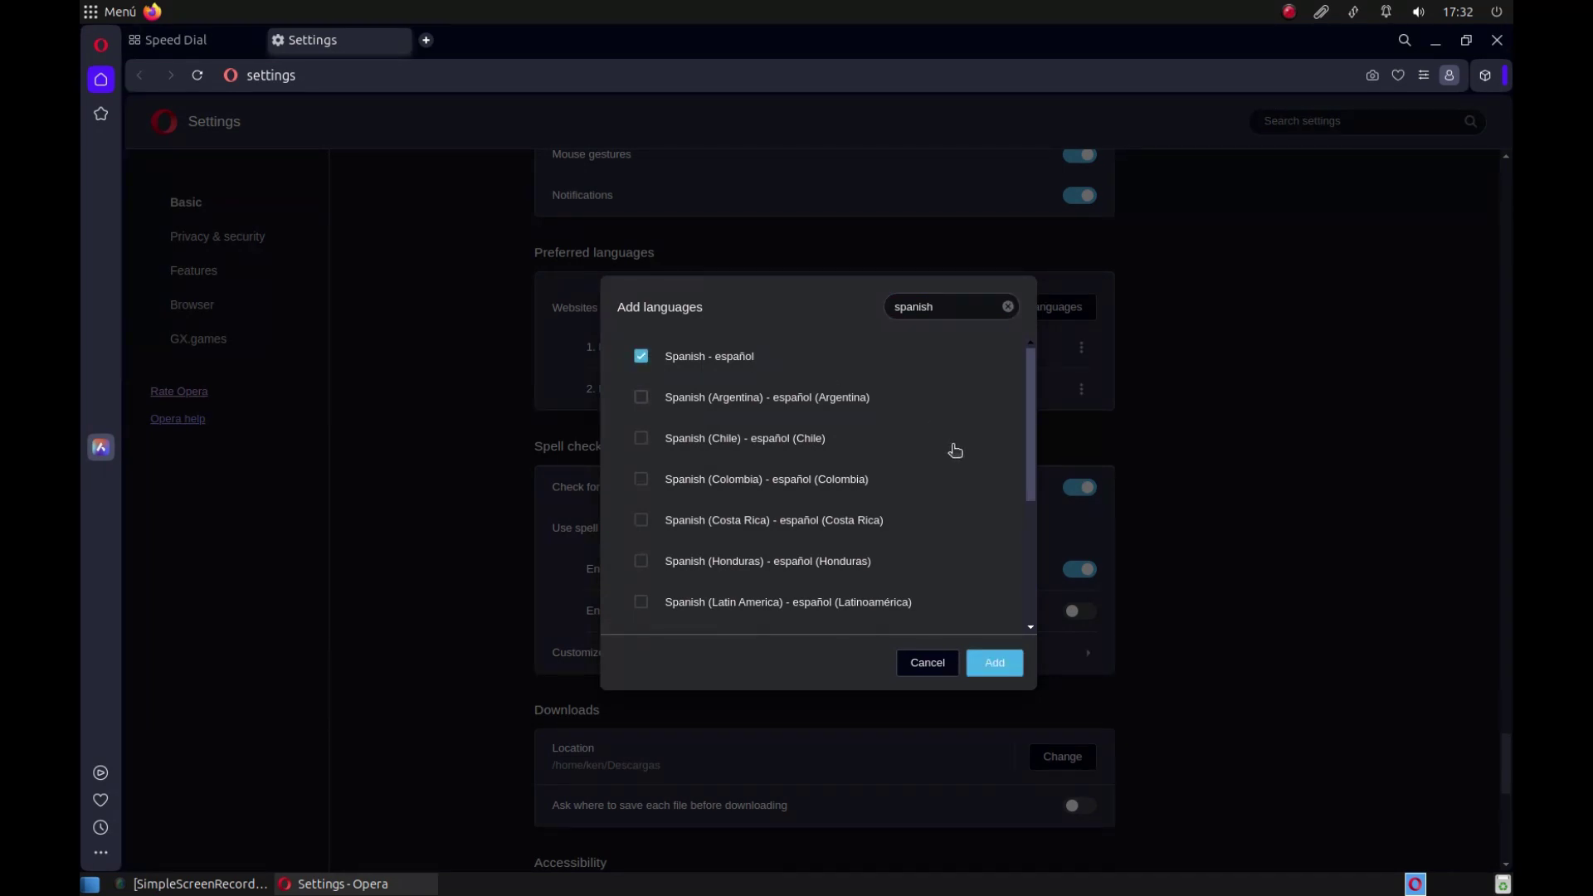
left_click(994, 662)
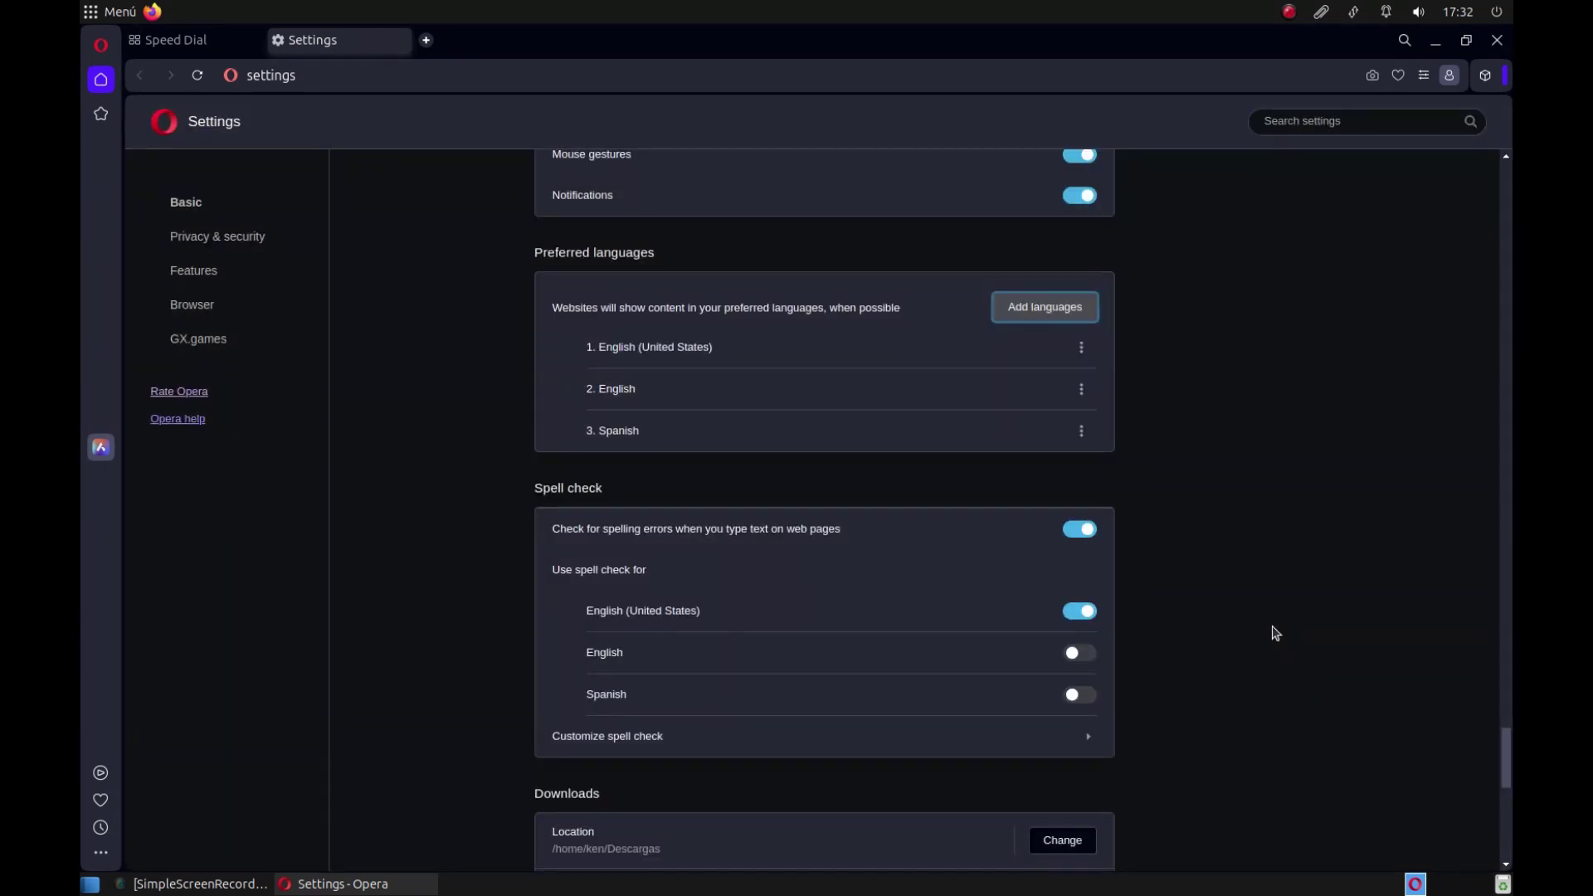
- Move Spanish to first place in the preferred languages list
left_click(1080, 432)
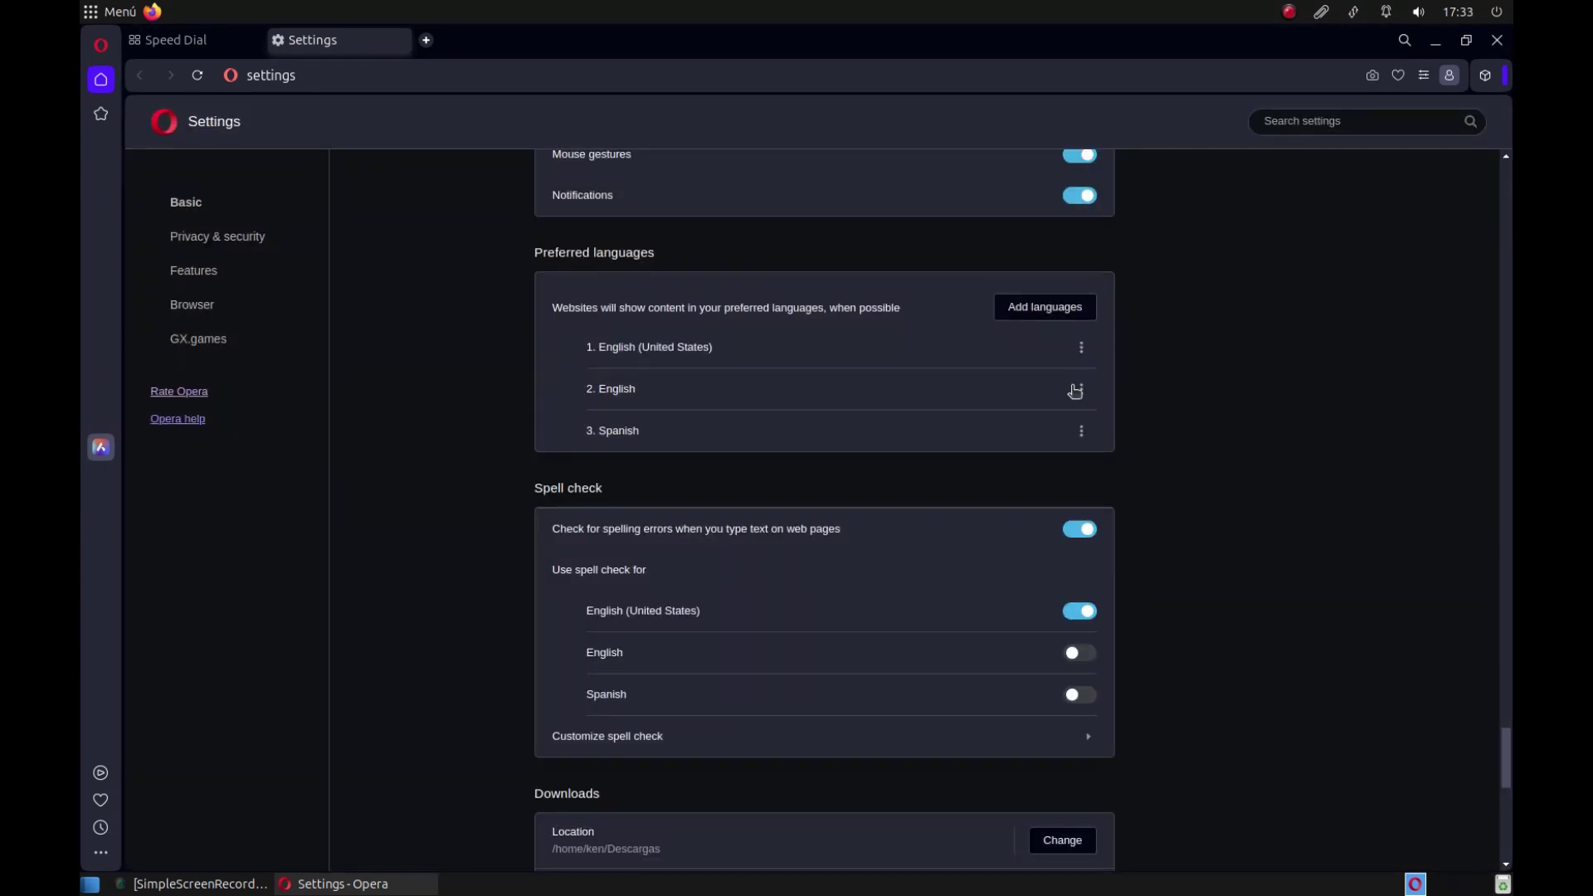
left_click(1080, 430)
left_click(1083, 432)
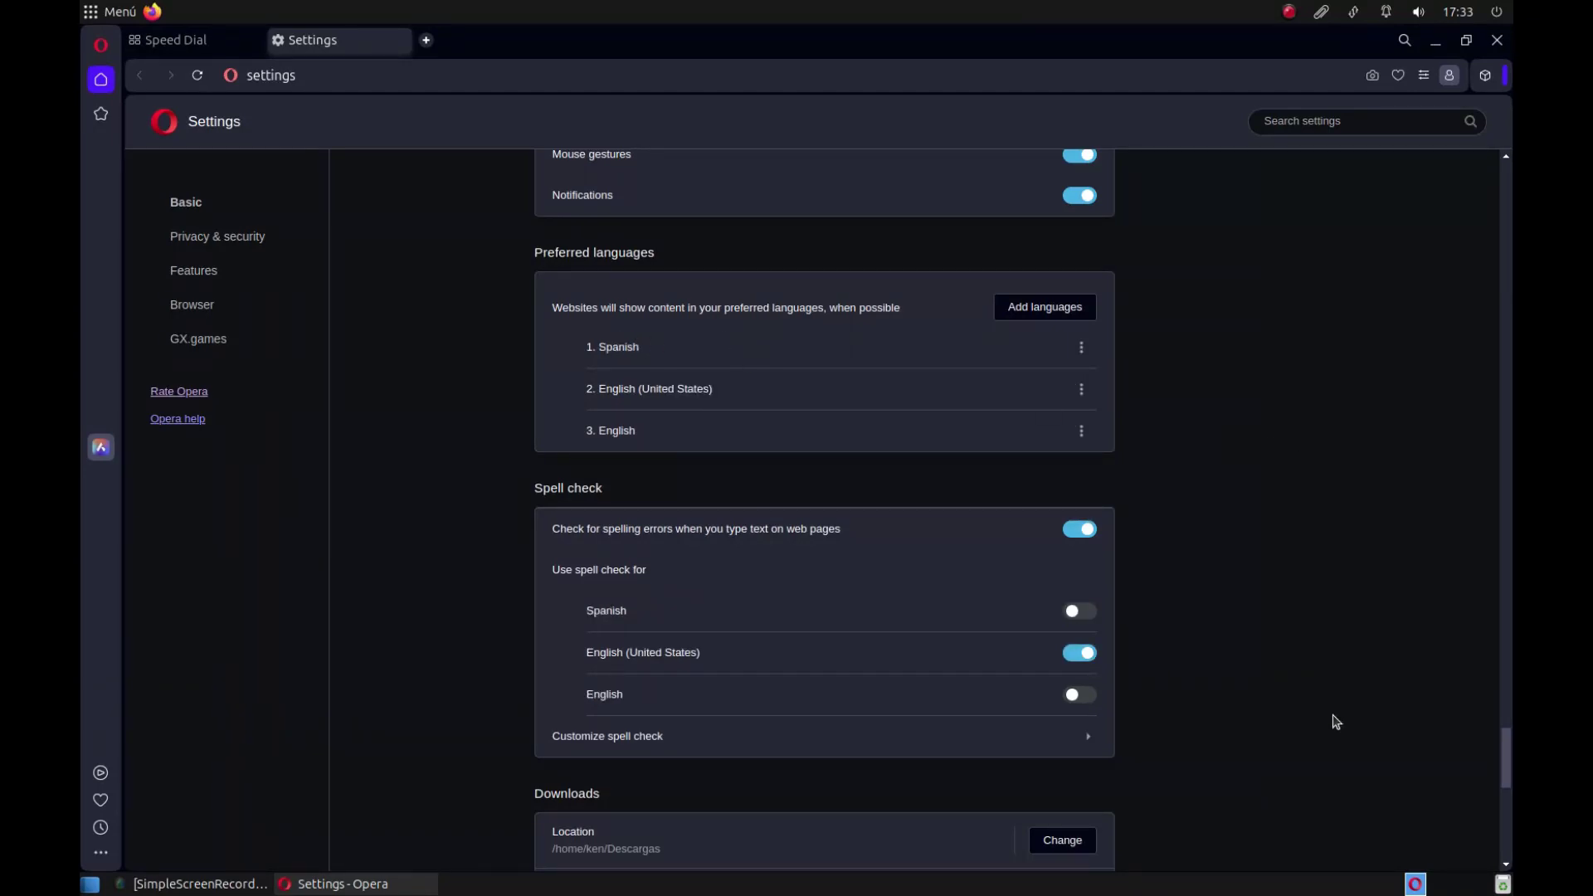
- Look through the remaining spell check, downloads, accessibility, system and shortcut settings
scroll(729, 580, "down", 5)
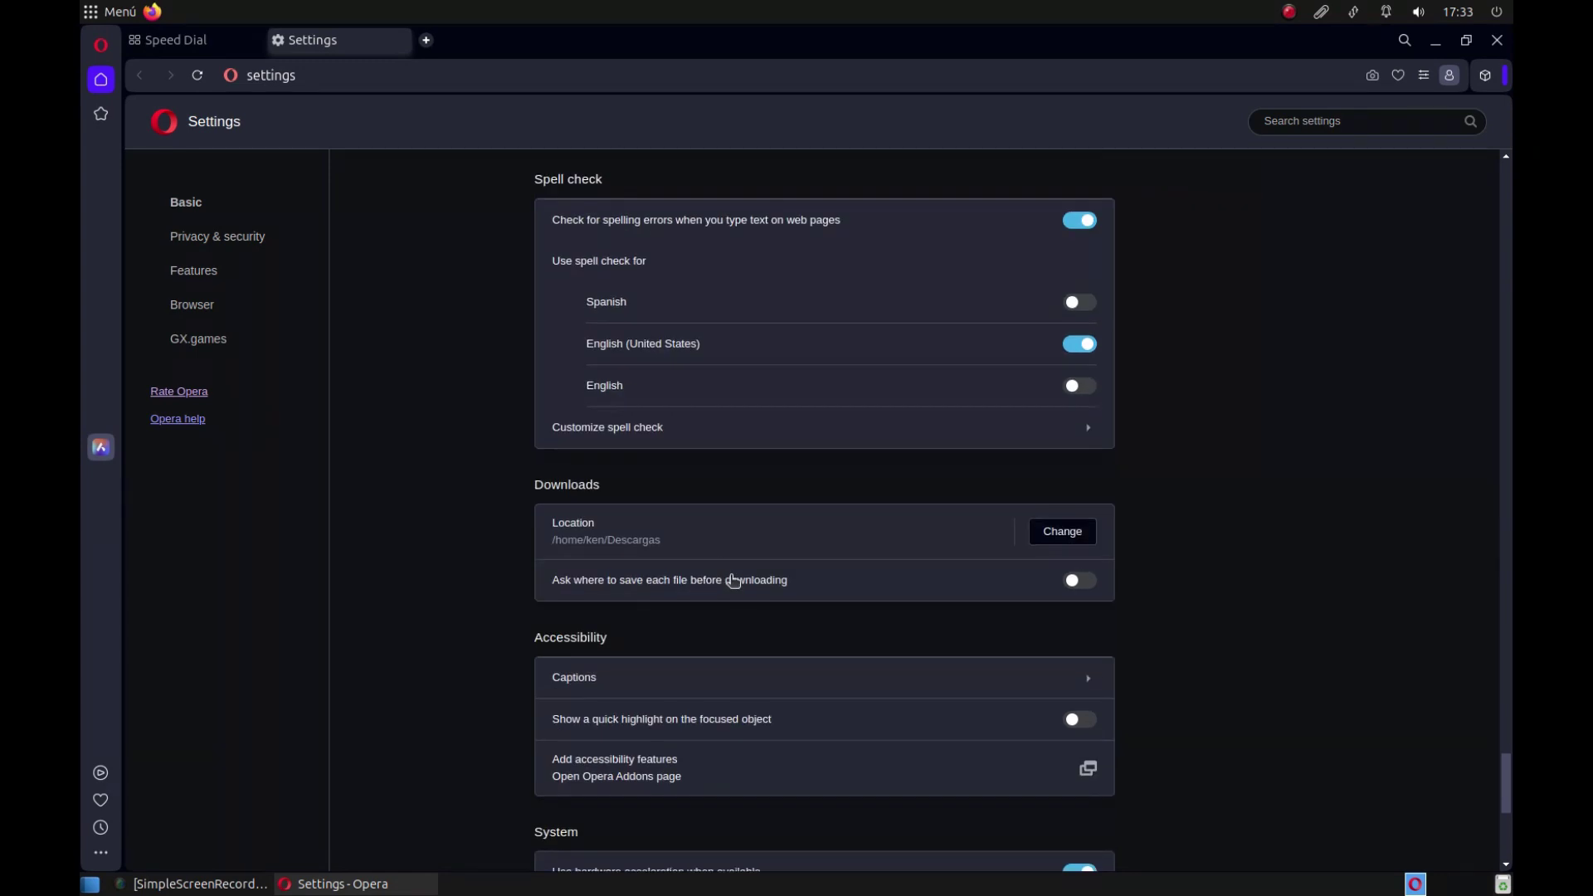
scroll(732, 580, "down", 2)
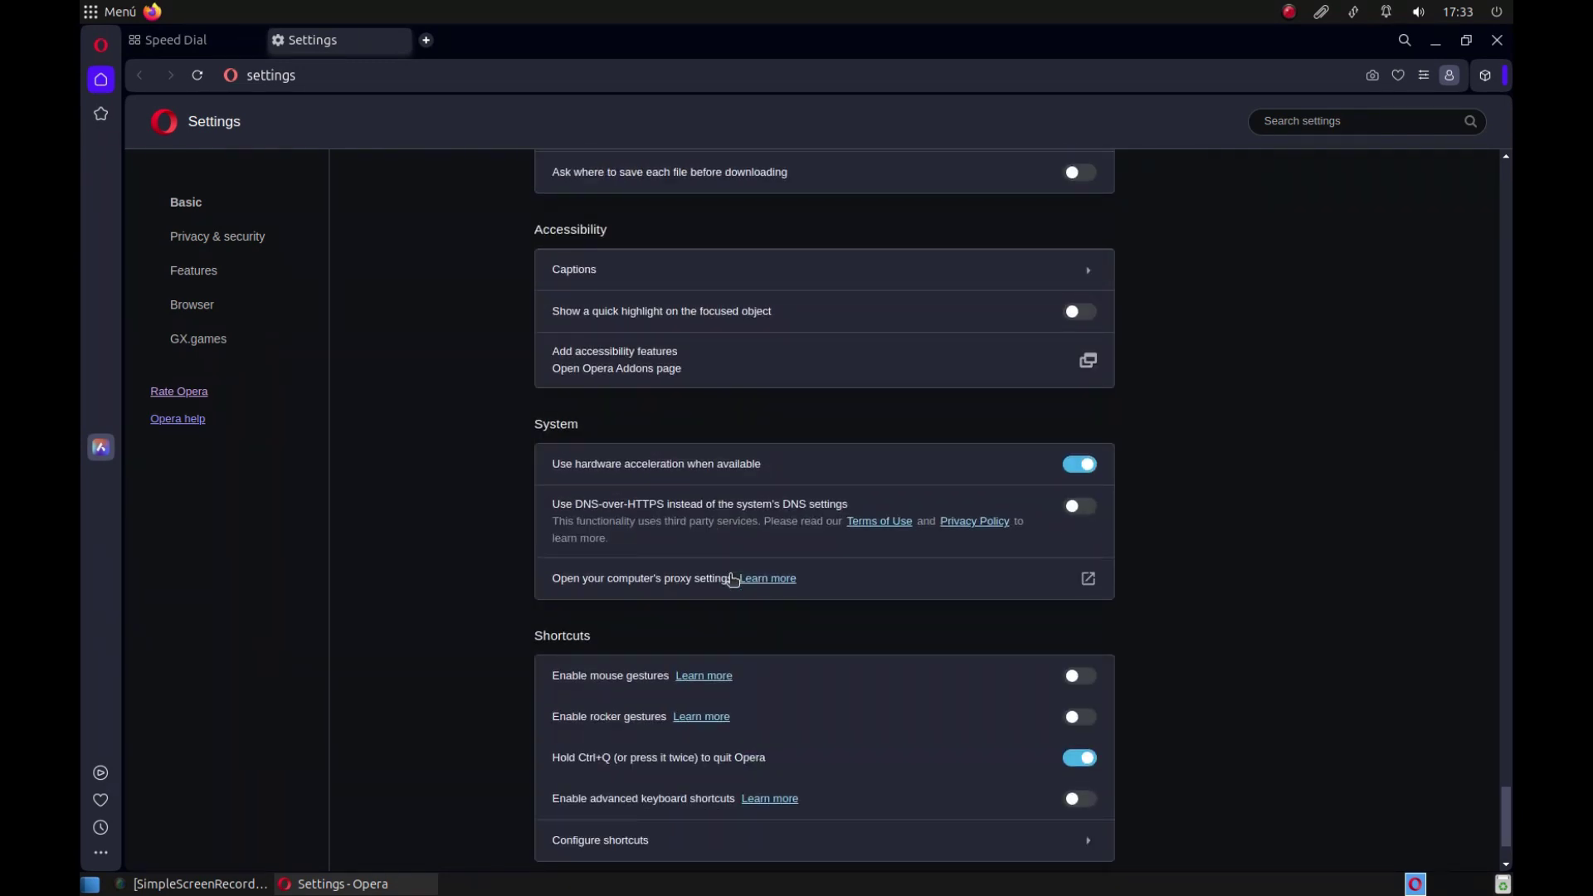
scroll(732, 580, "down", 2)
scroll(732, 580, "up", 6)
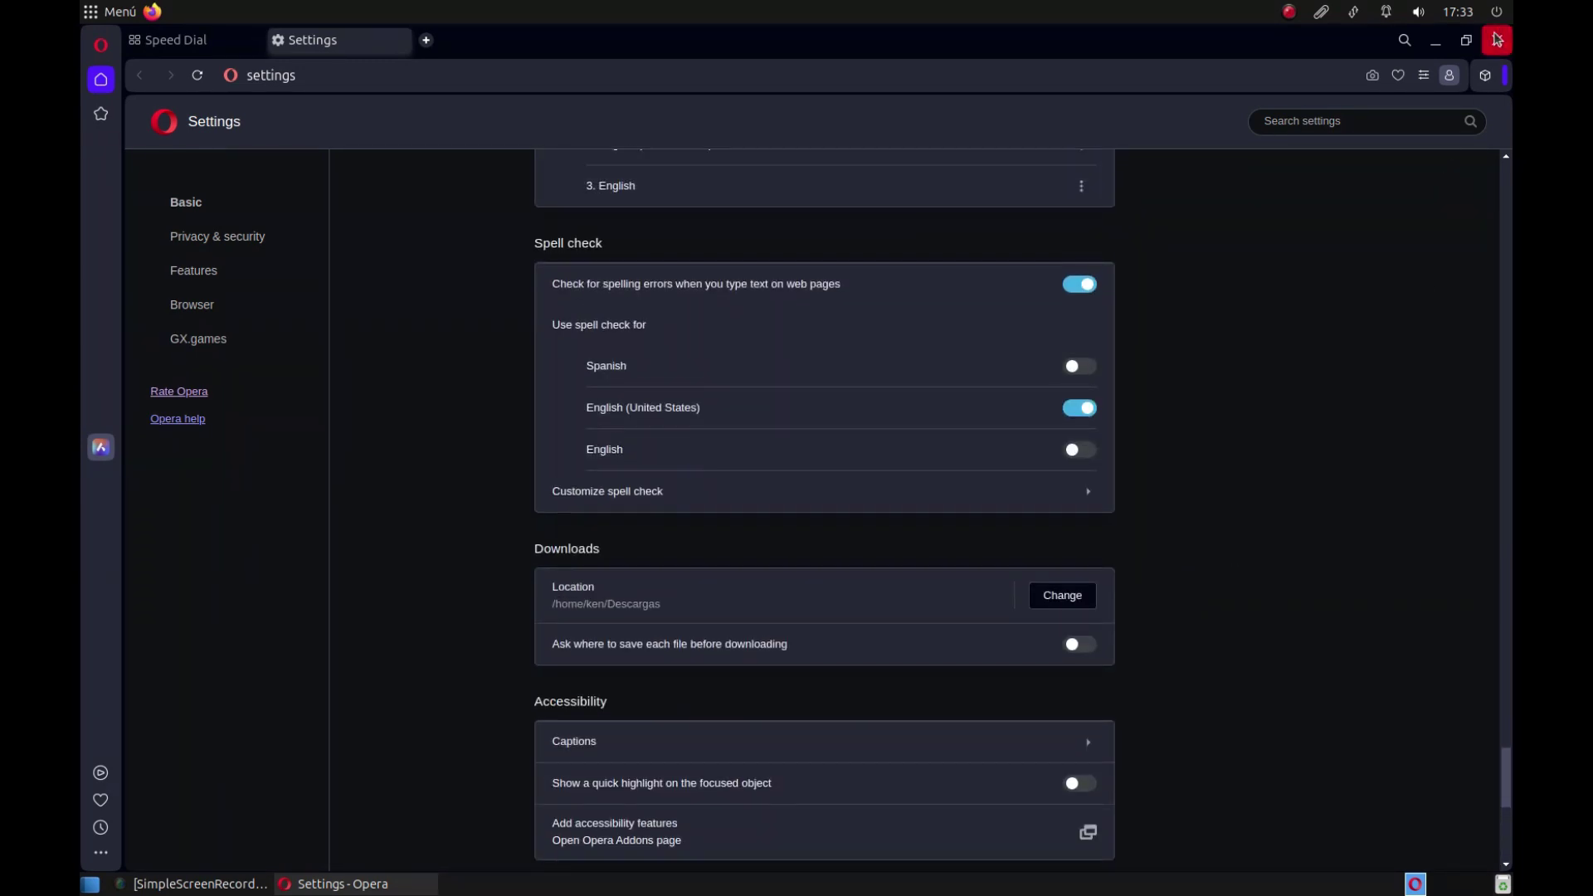
- Close and relaunch Opera, and dismiss the request to send feature usage information
left_click(1498, 40)
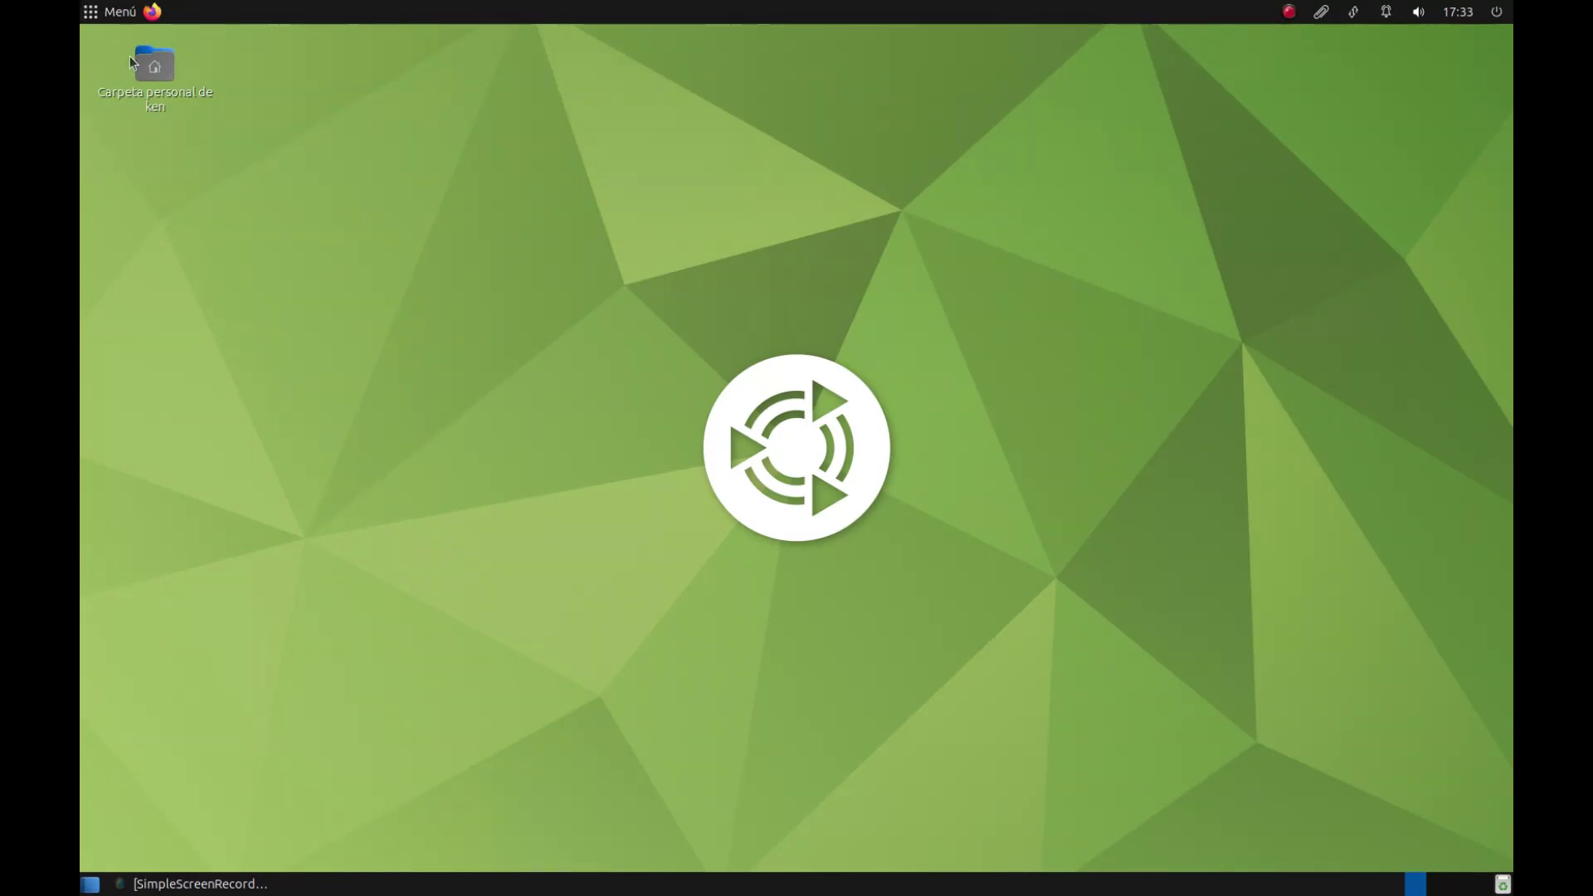
key("super")
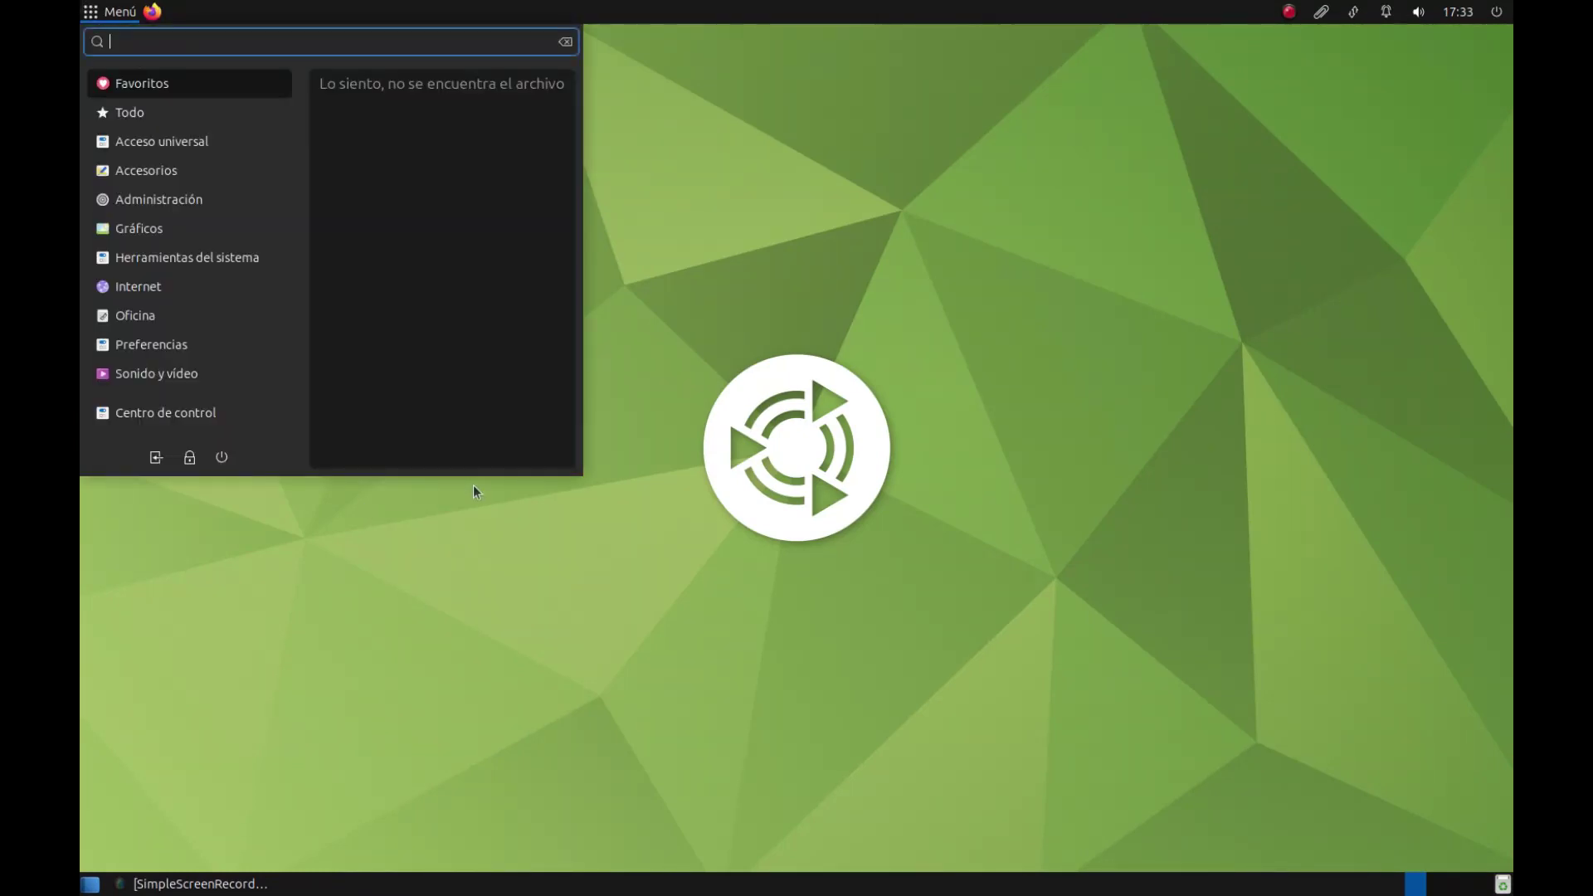
type("opera")
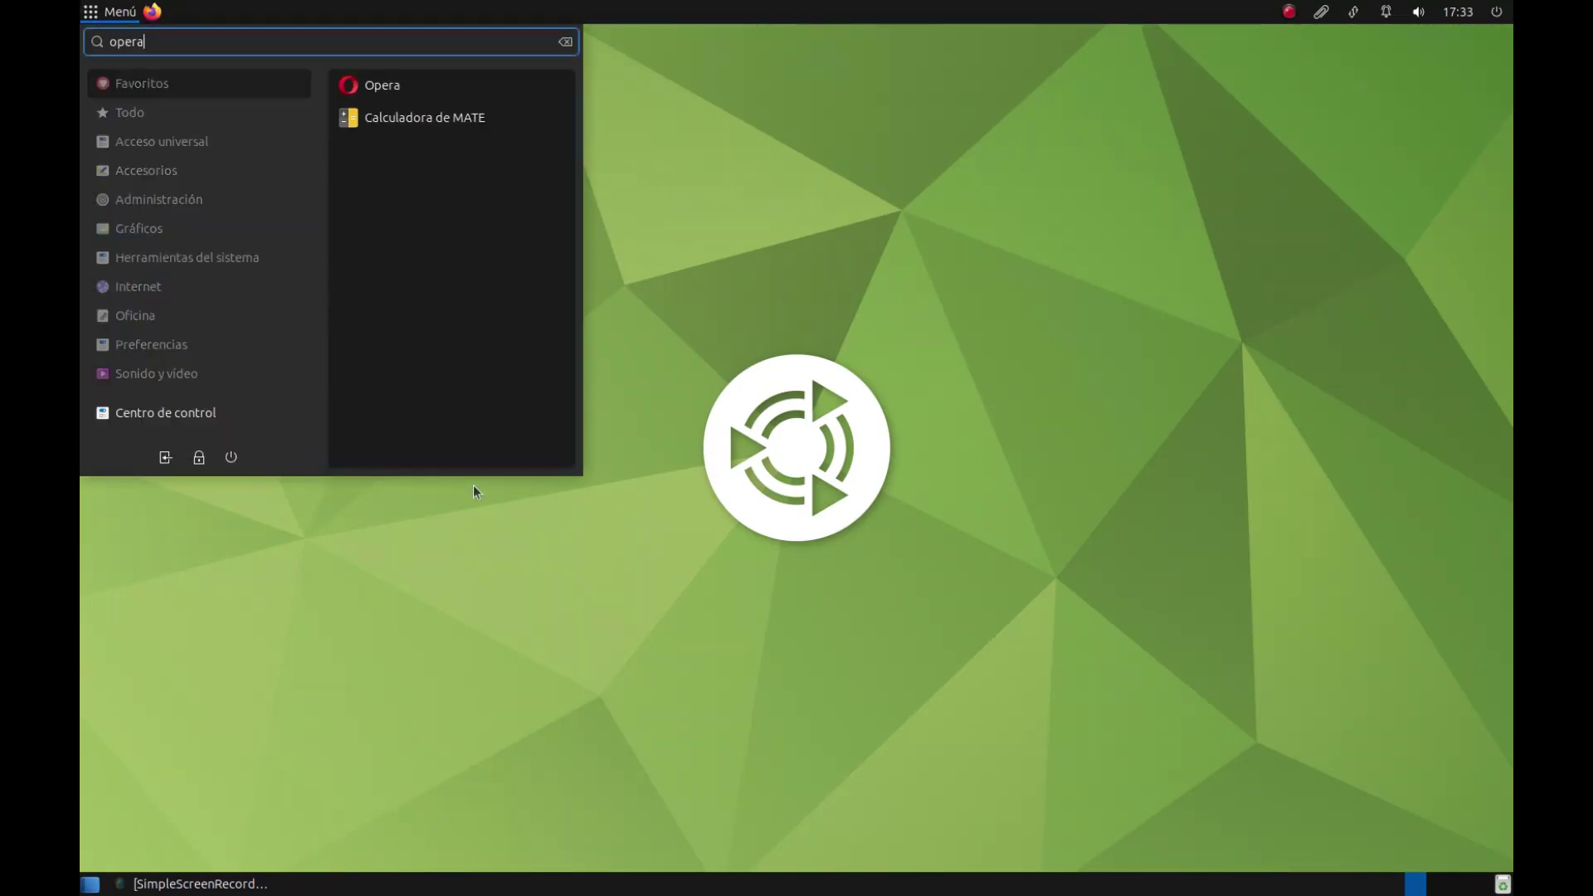
key("Return")
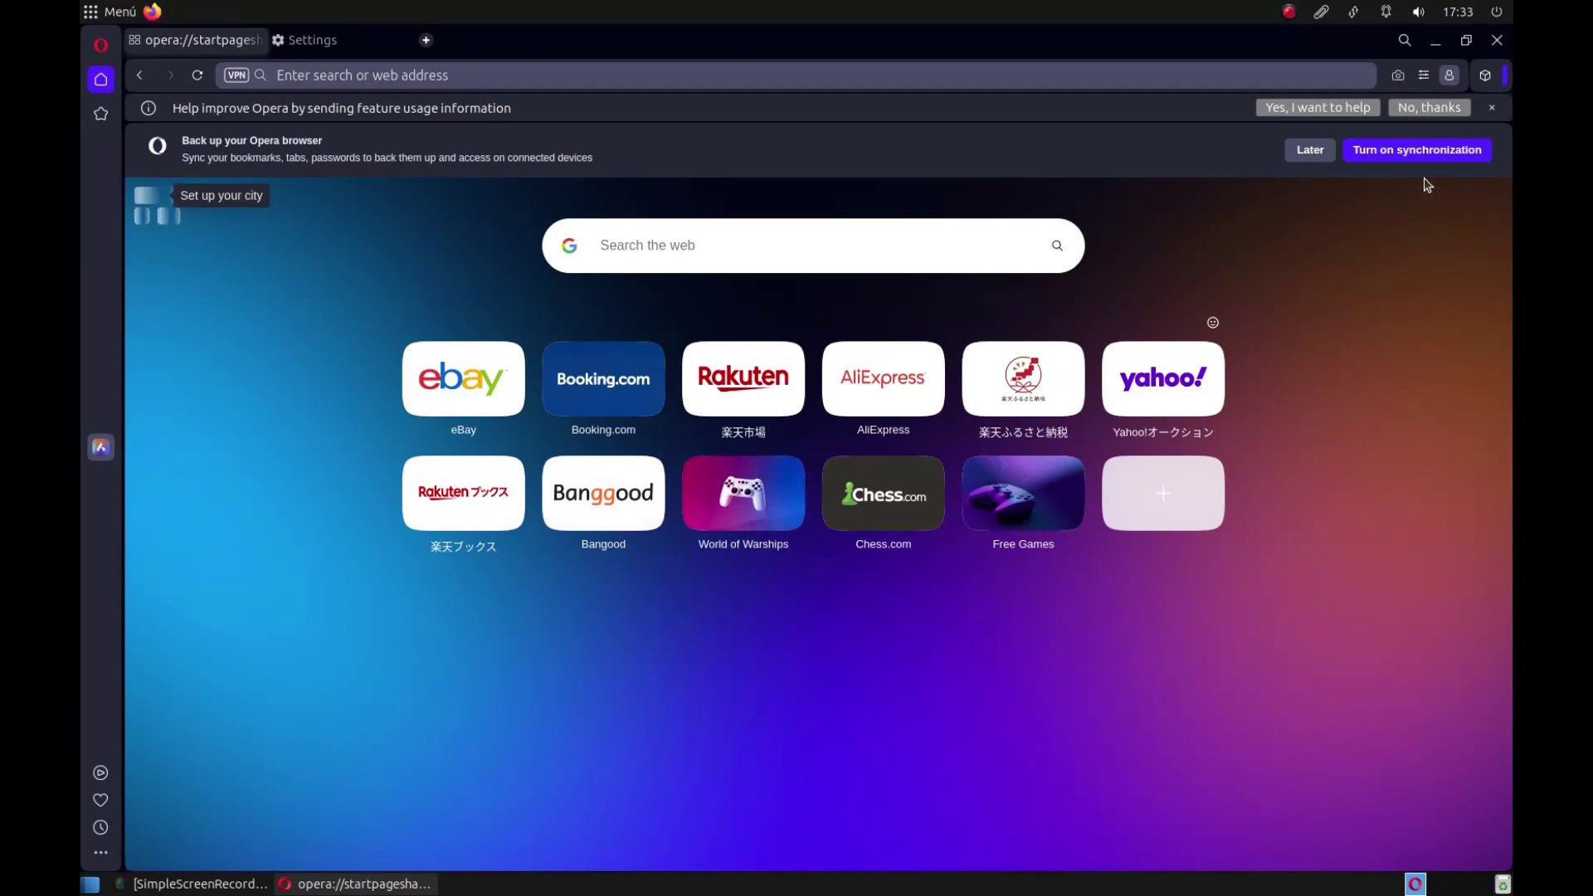
left_click(1490, 108)
- Open the full browser settings from Easy setup and look through the basic settings down to the startup options
left_click(1423, 75)
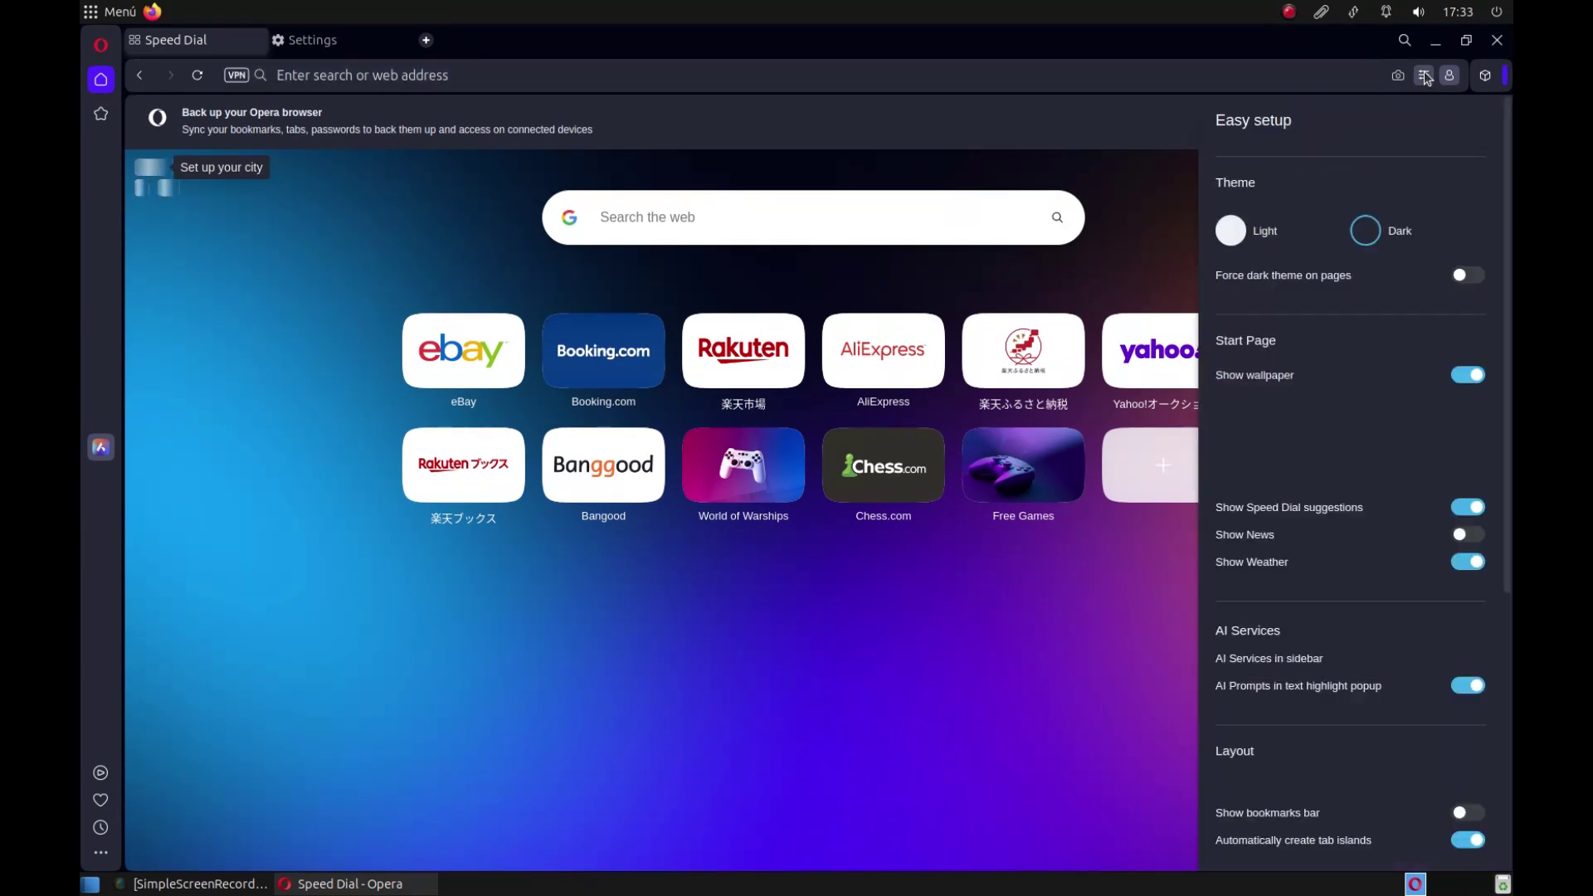
scroll(1410, 539, "down", 8)
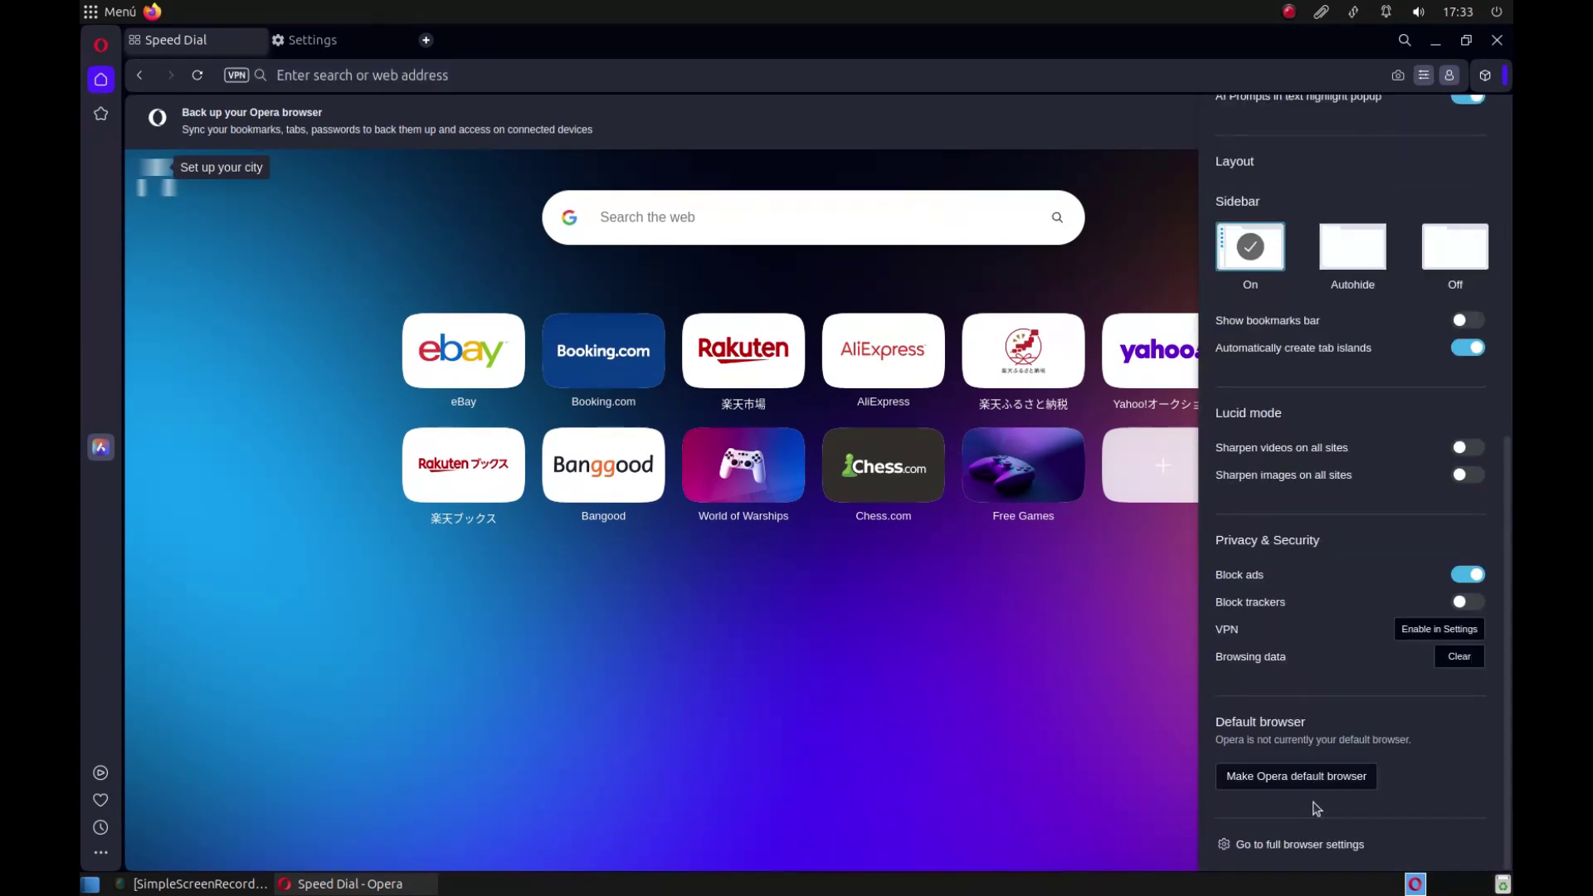
left_click(1315, 843)
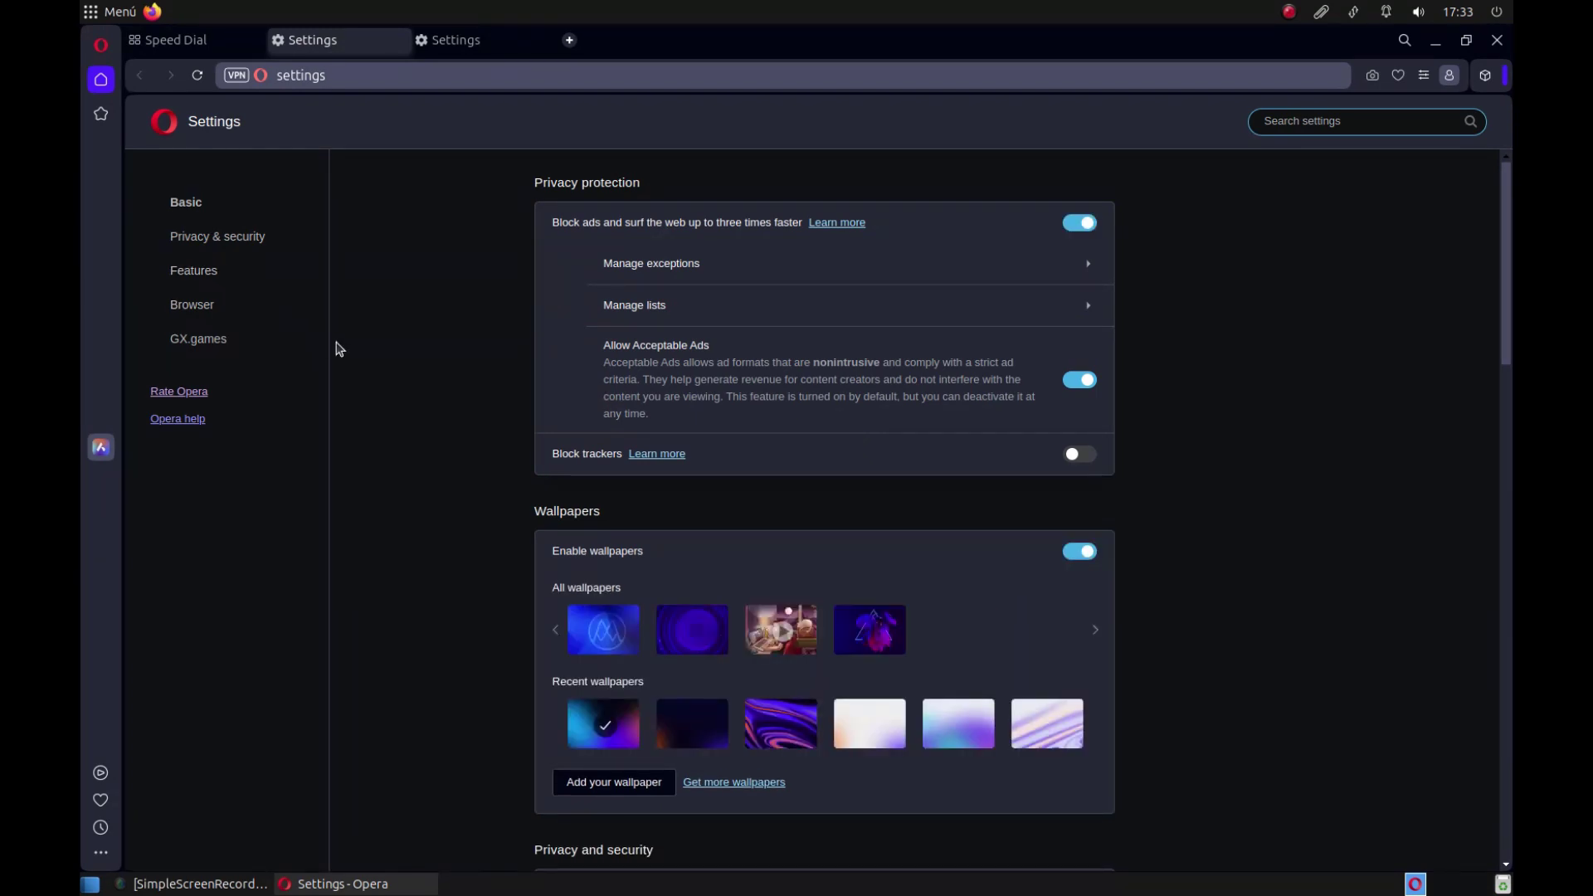
scroll(1274, 391, "down", 5)
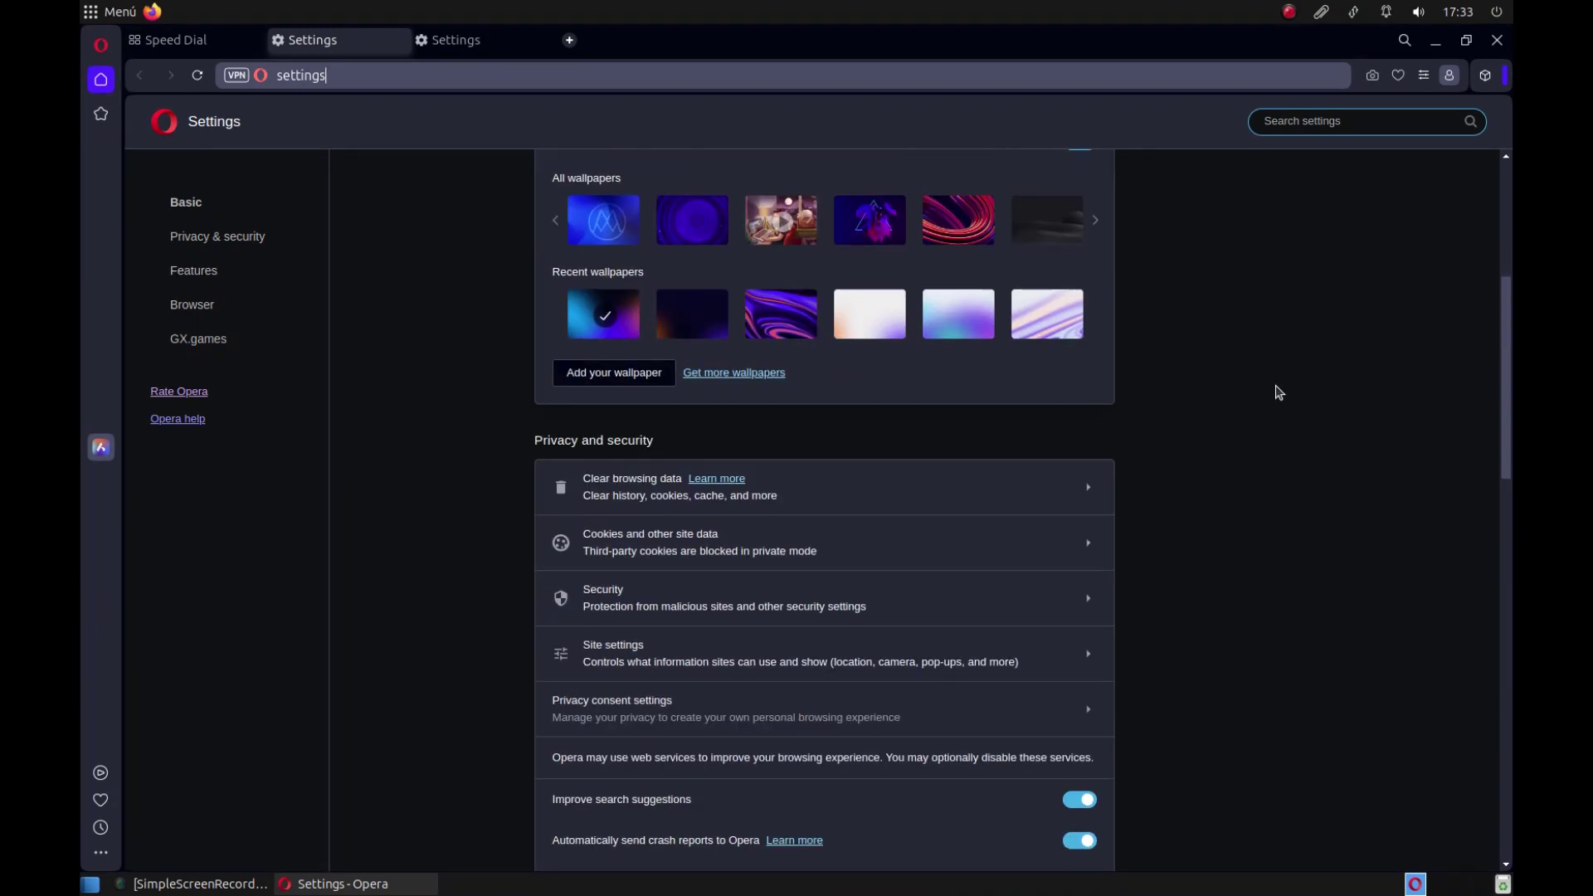
scroll(1279, 391, "down", 9)
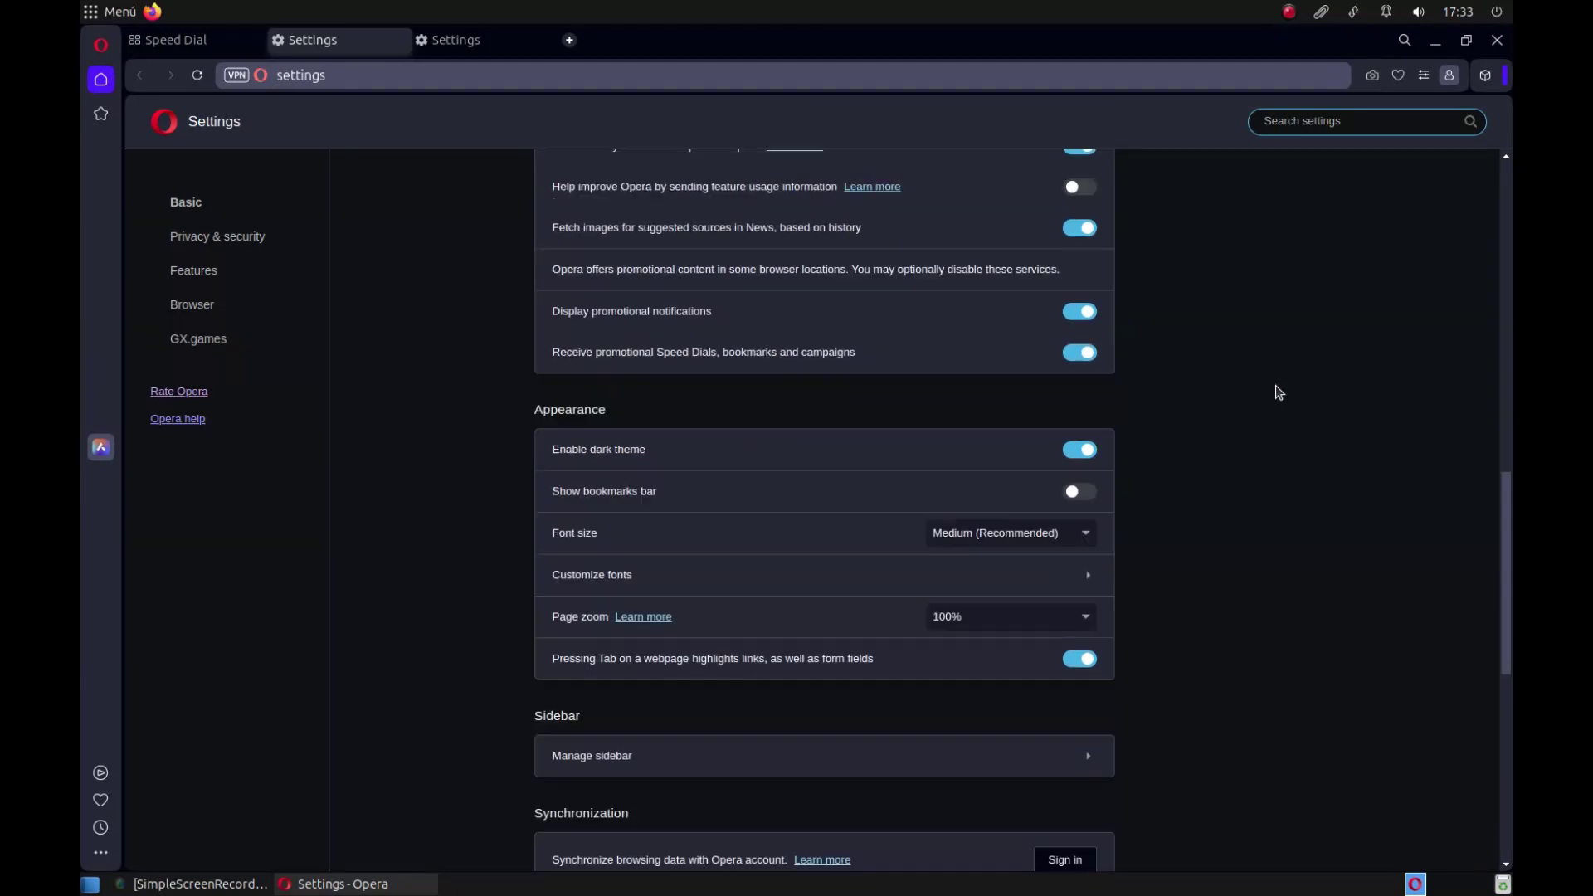
scroll(1279, 392, "down", 7)
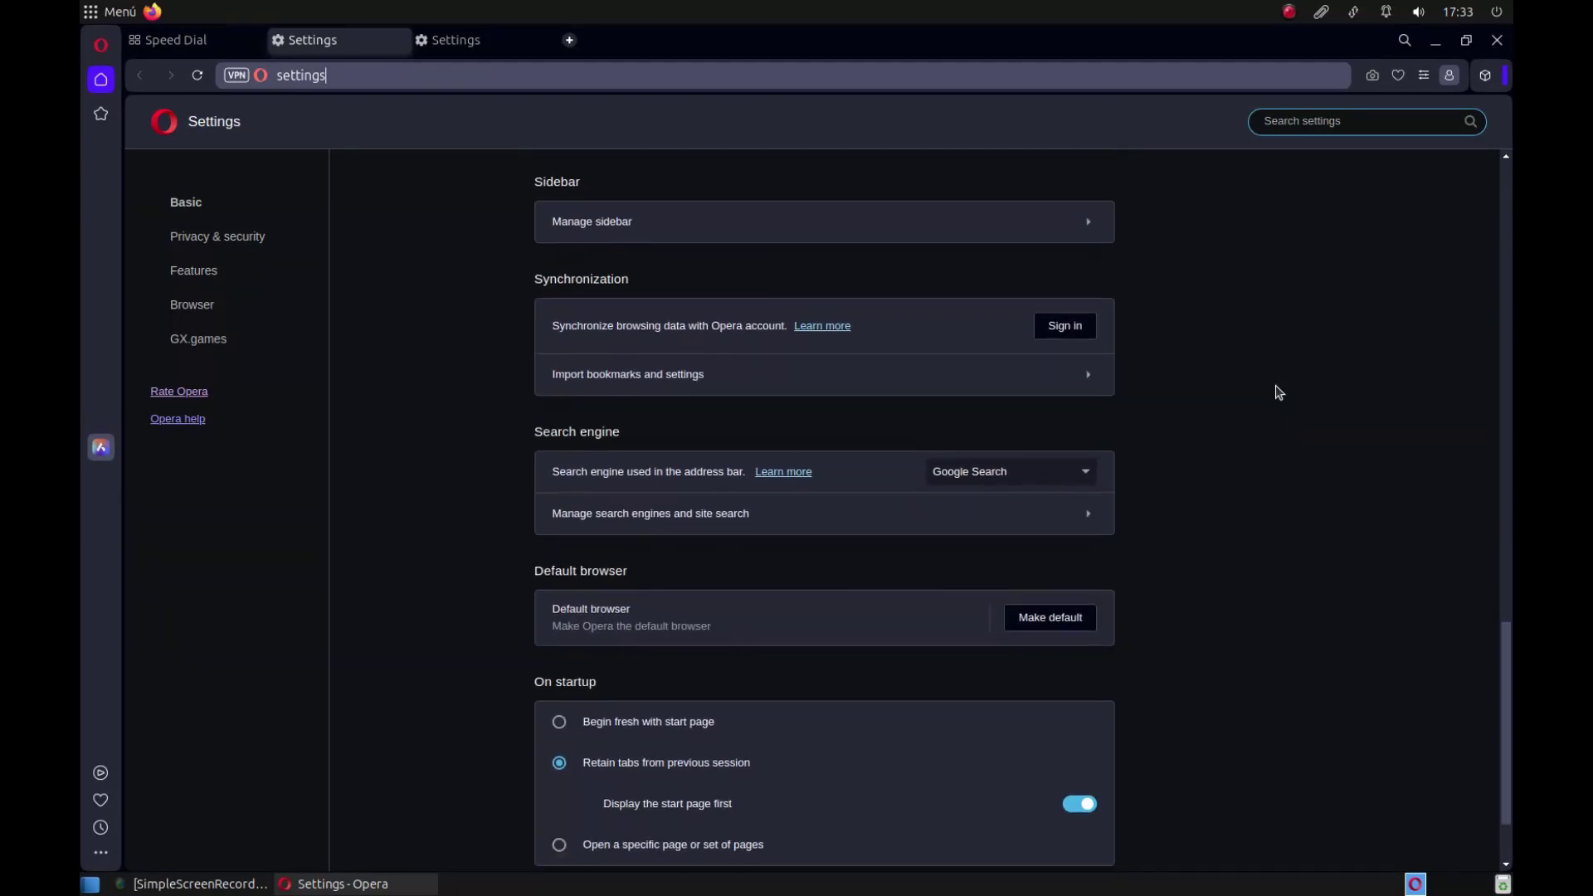
scroll(1279, 392, "down", 2)
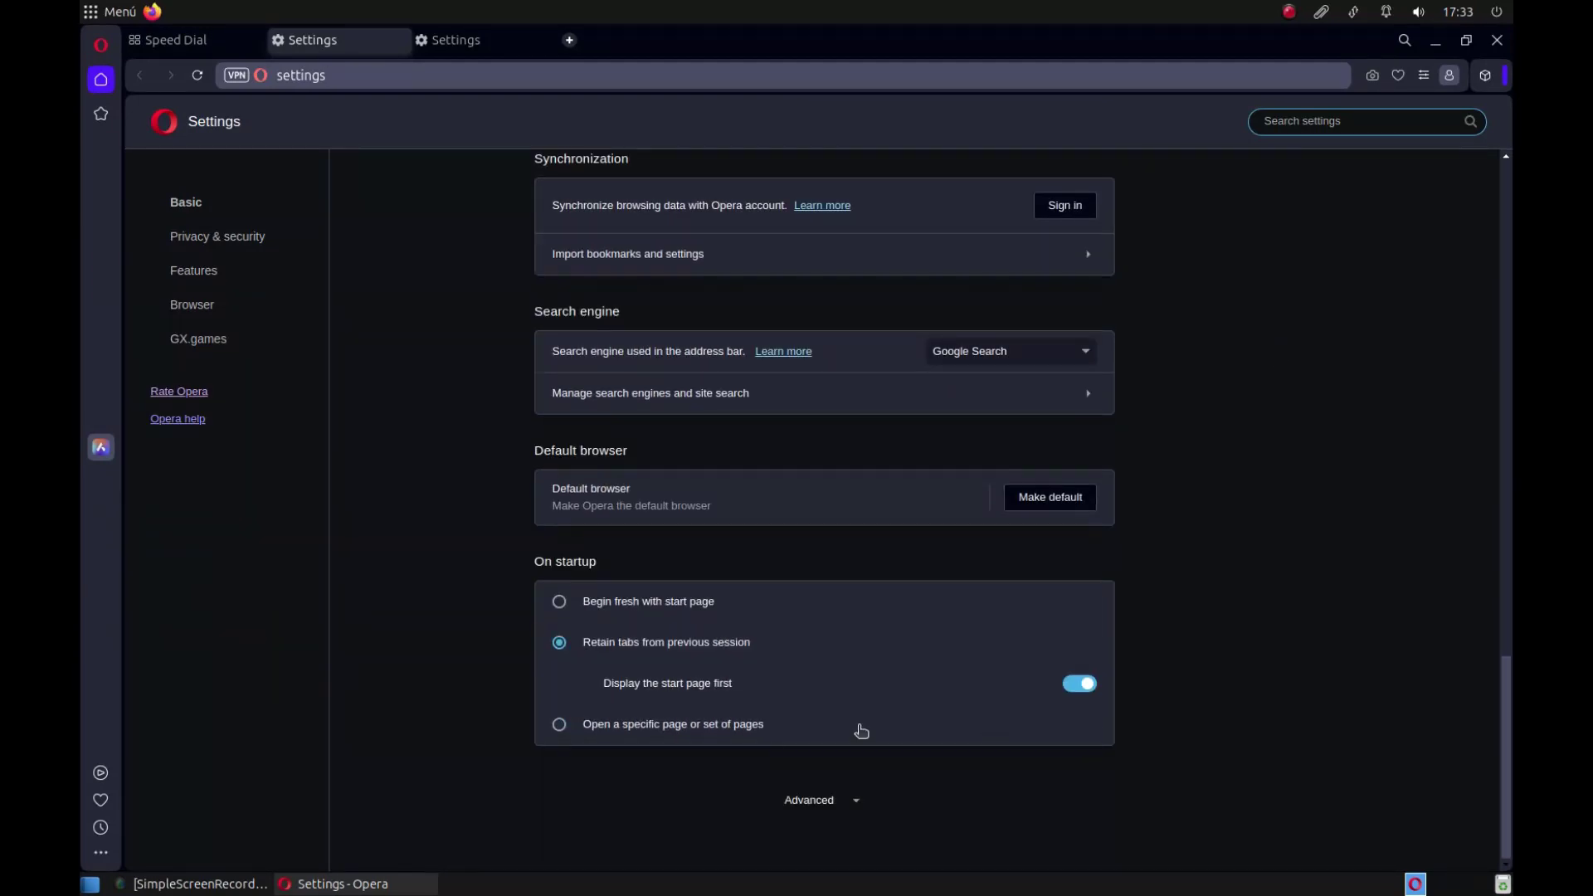
- Expand the advanced settings and look through the feature, start page, user interface and Lucid mode options
left_click(803, 819)
scroll(1386, 598, "down", 11)
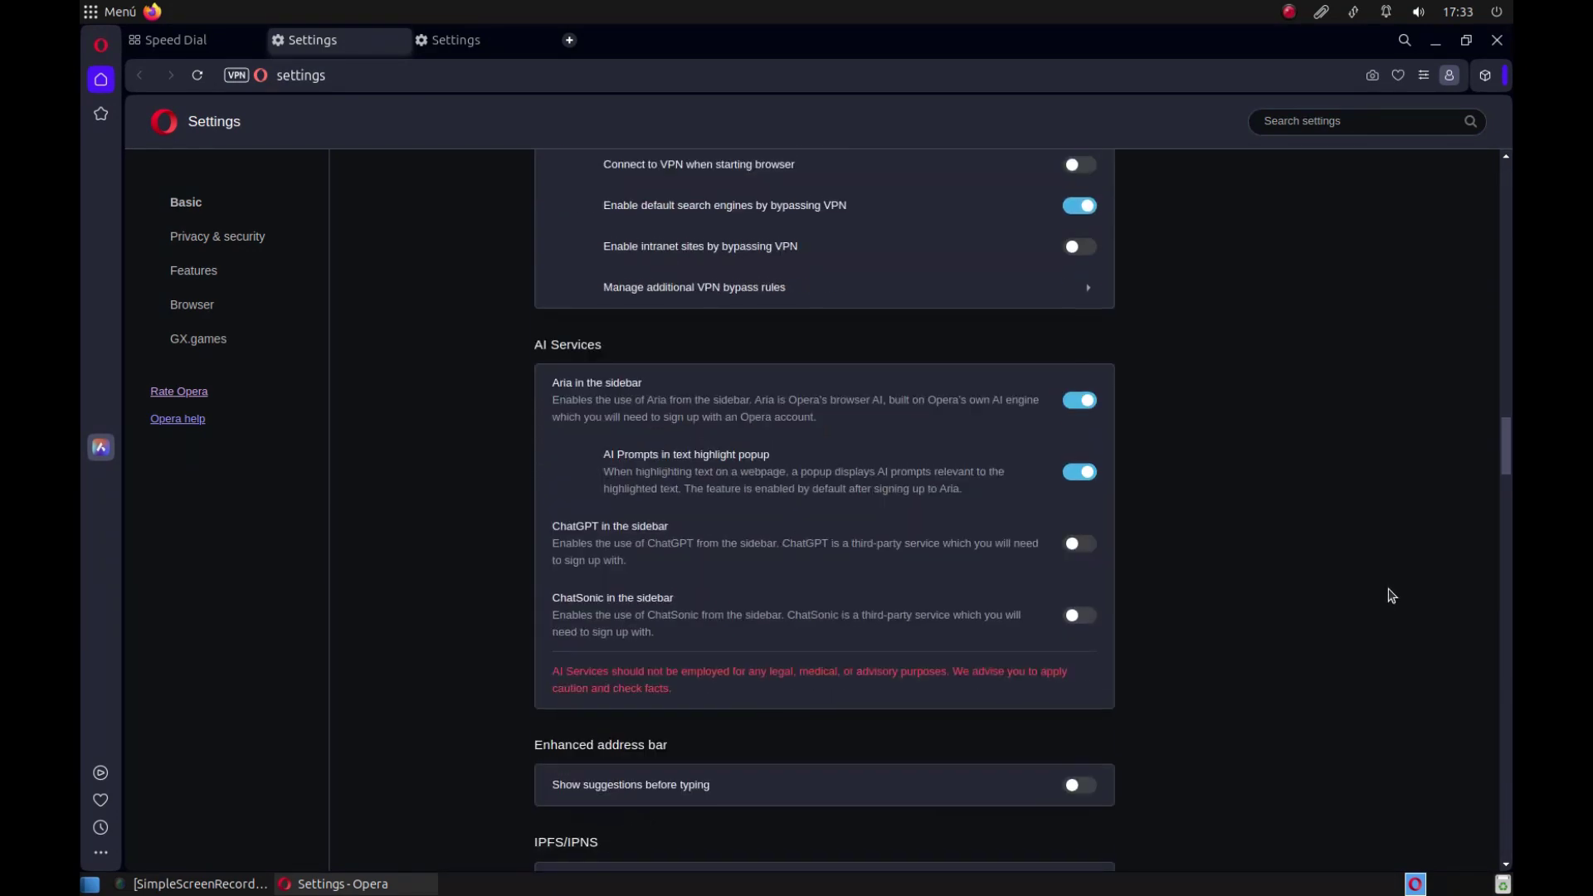
scroll(1391, 596, "down", 4)
scroll(1391, 596, "down", 5)
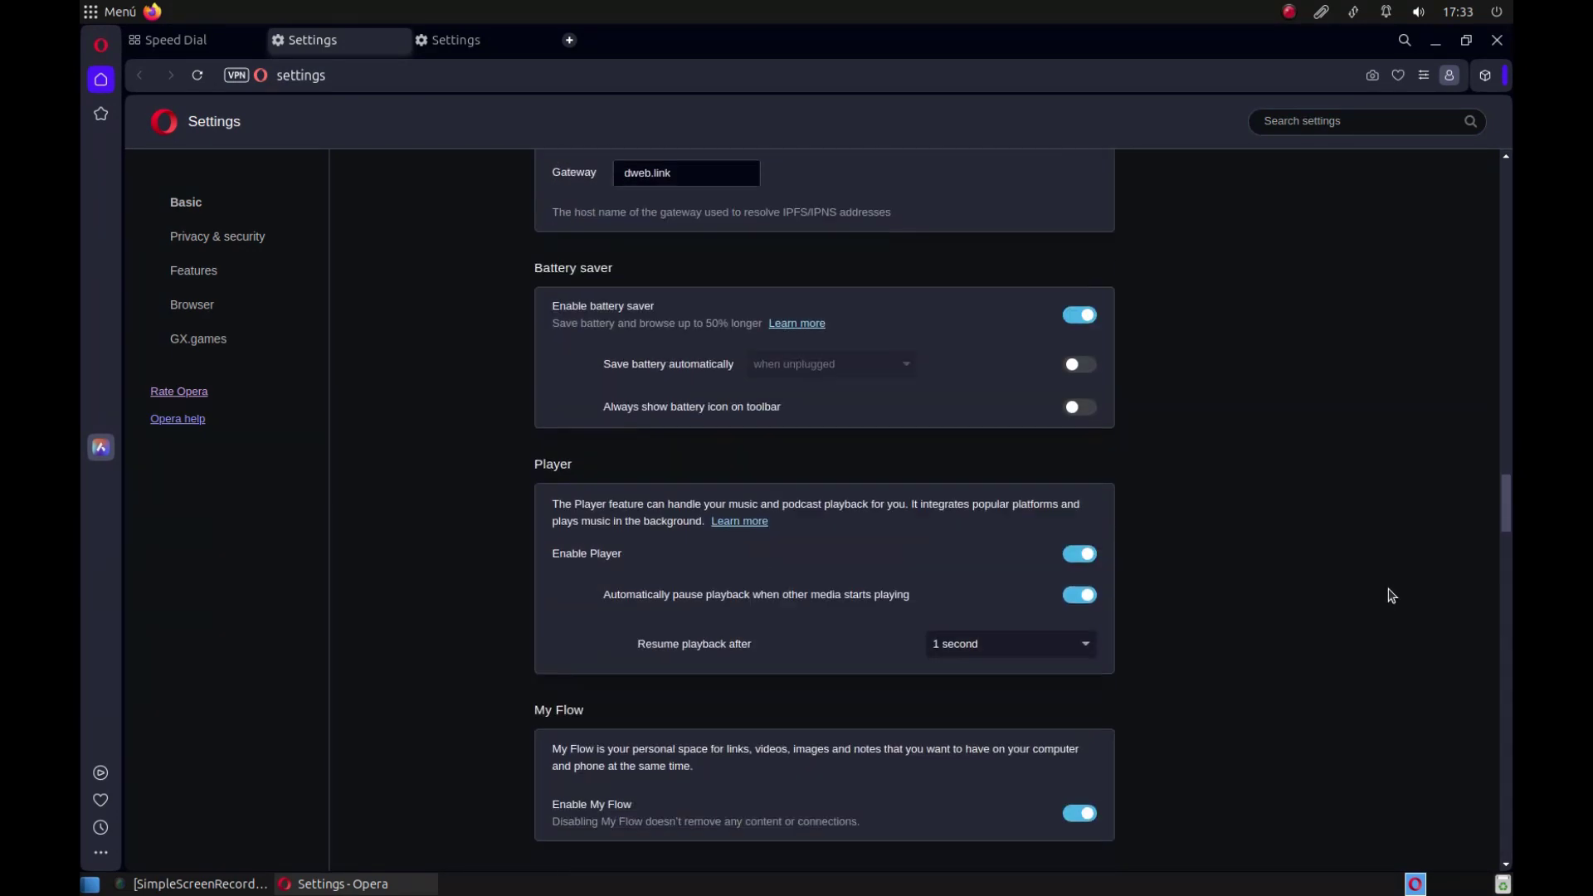
scroll(1391, 596, "down", 10)
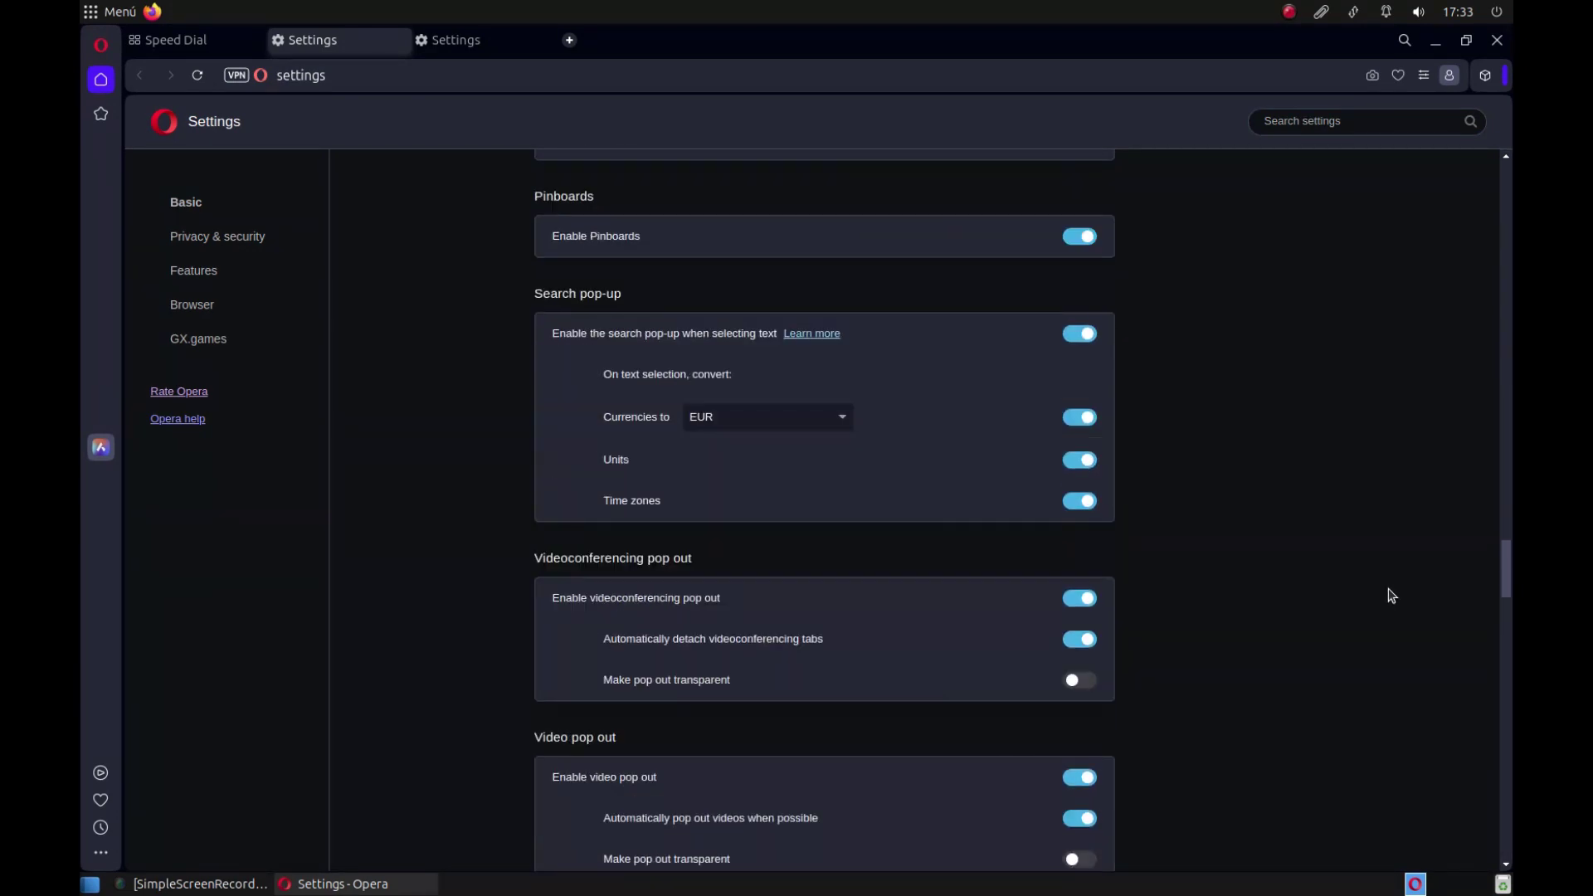
scroll(1391, 596, "down", 5)
scroll(1391, 596, "down", 6)
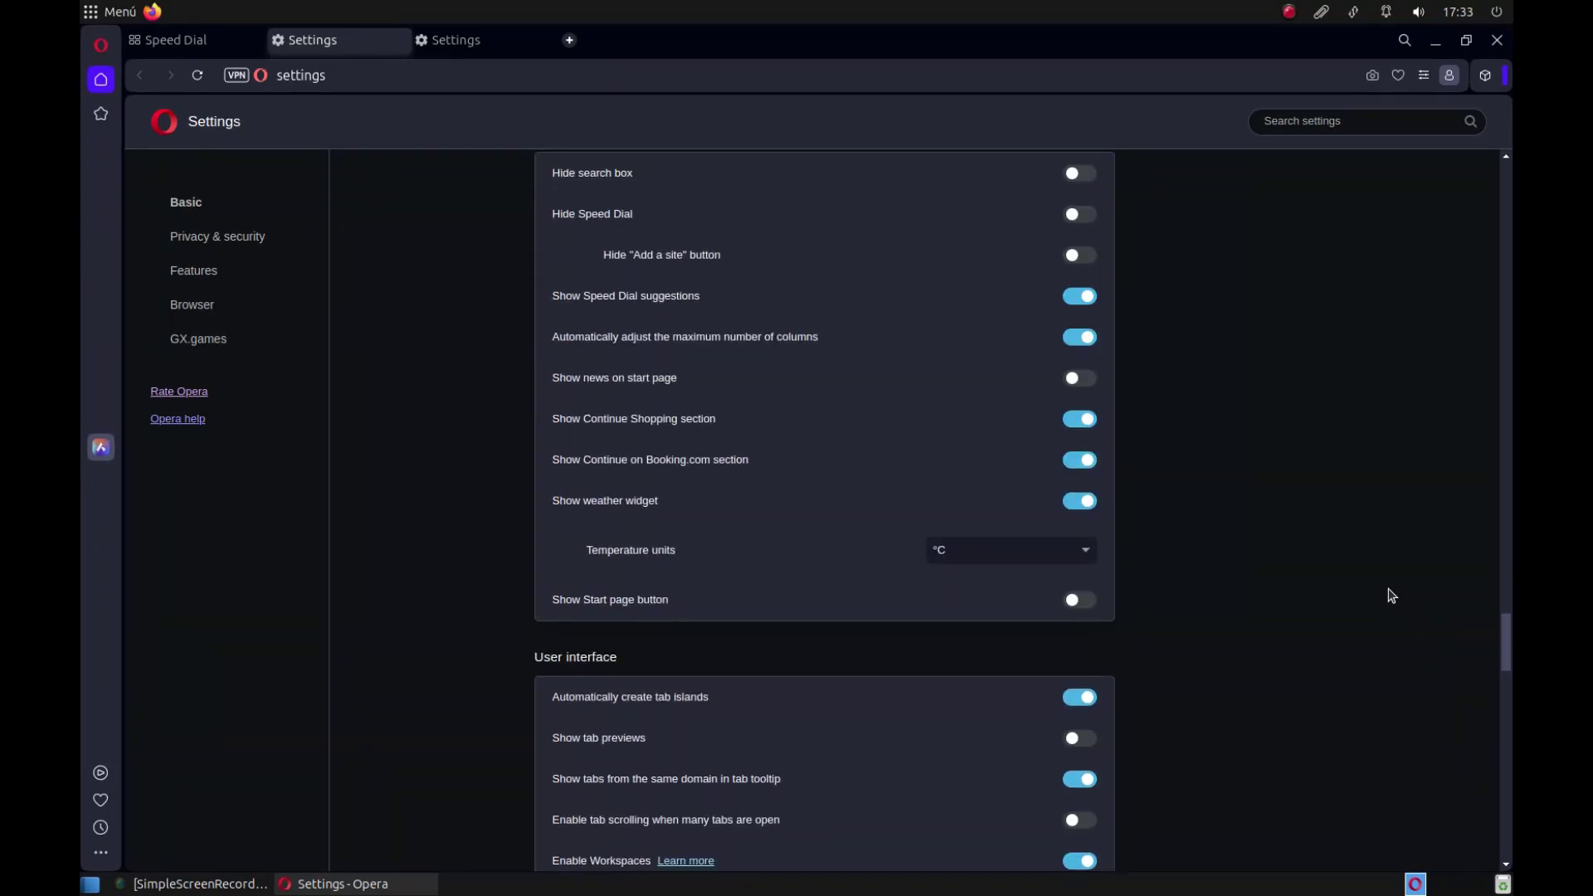
scroll(1391, 596, "down", 11)
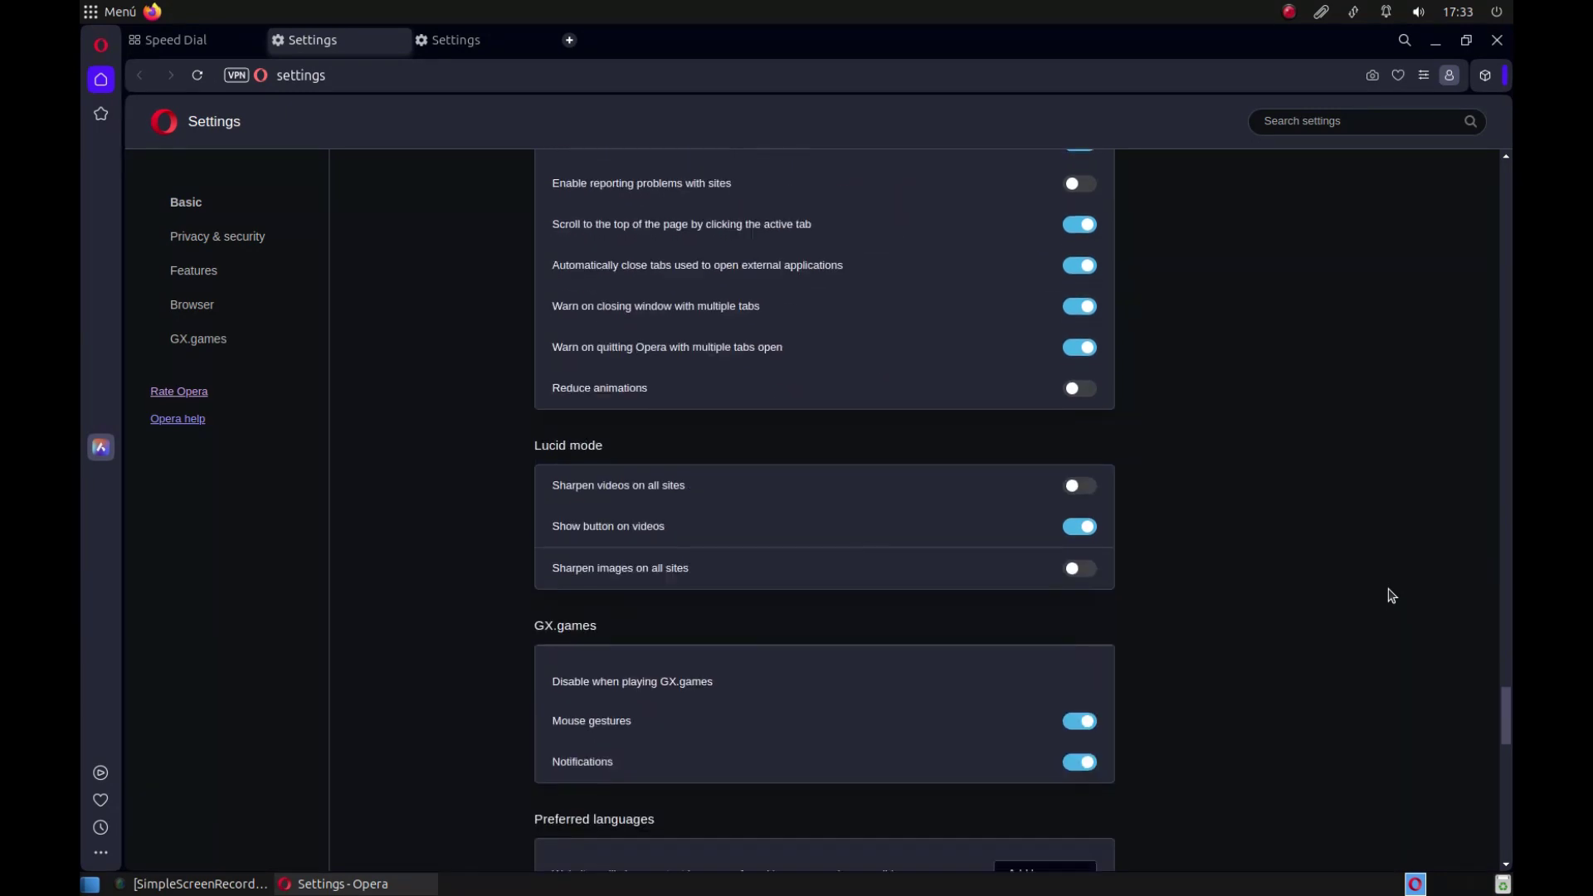
- Review the preferred languages and the spell check, downloads, accessibility, system and shortcut settings for an interface language option
scroll(1391, 596, "down", 3)
scroll(1391, 596, "down", 3)
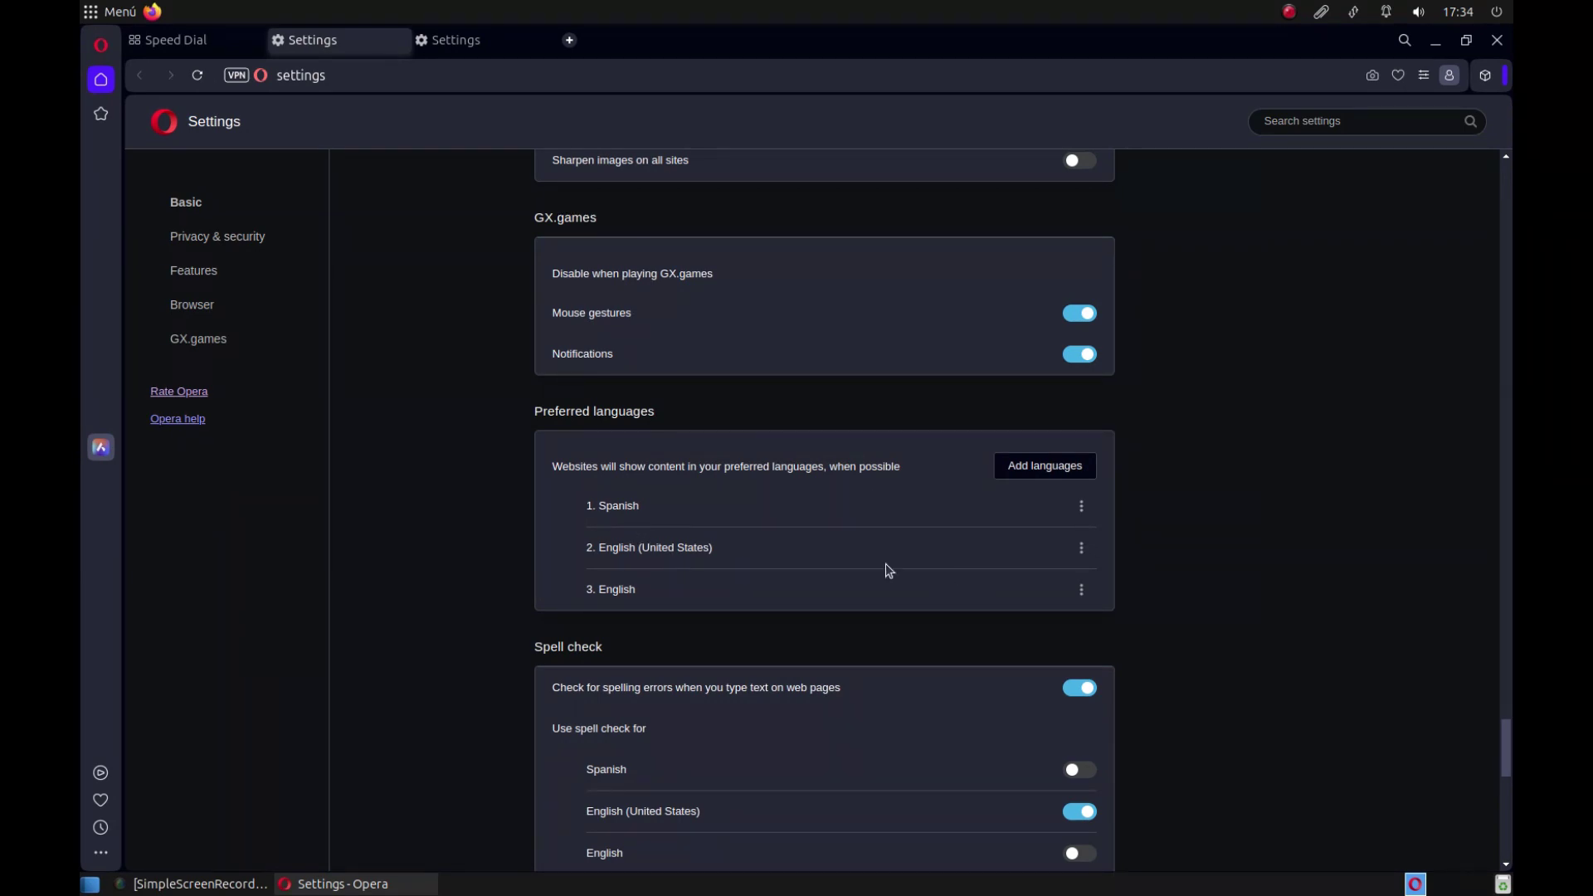
scroll(805, 573, "down", 2)
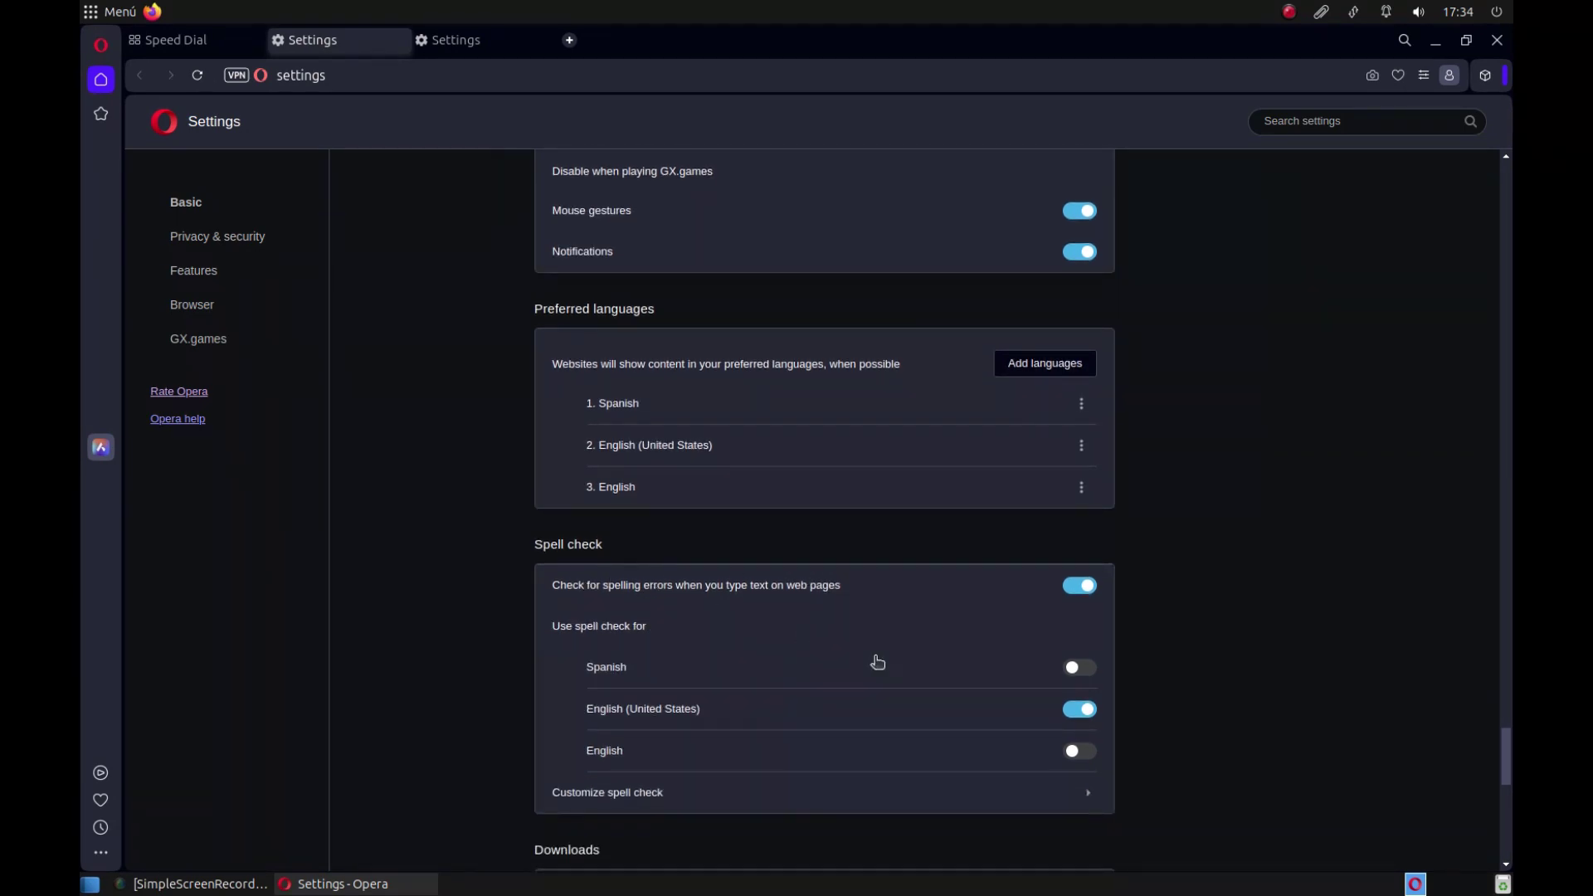
scroll(668, 646, "down", 4)
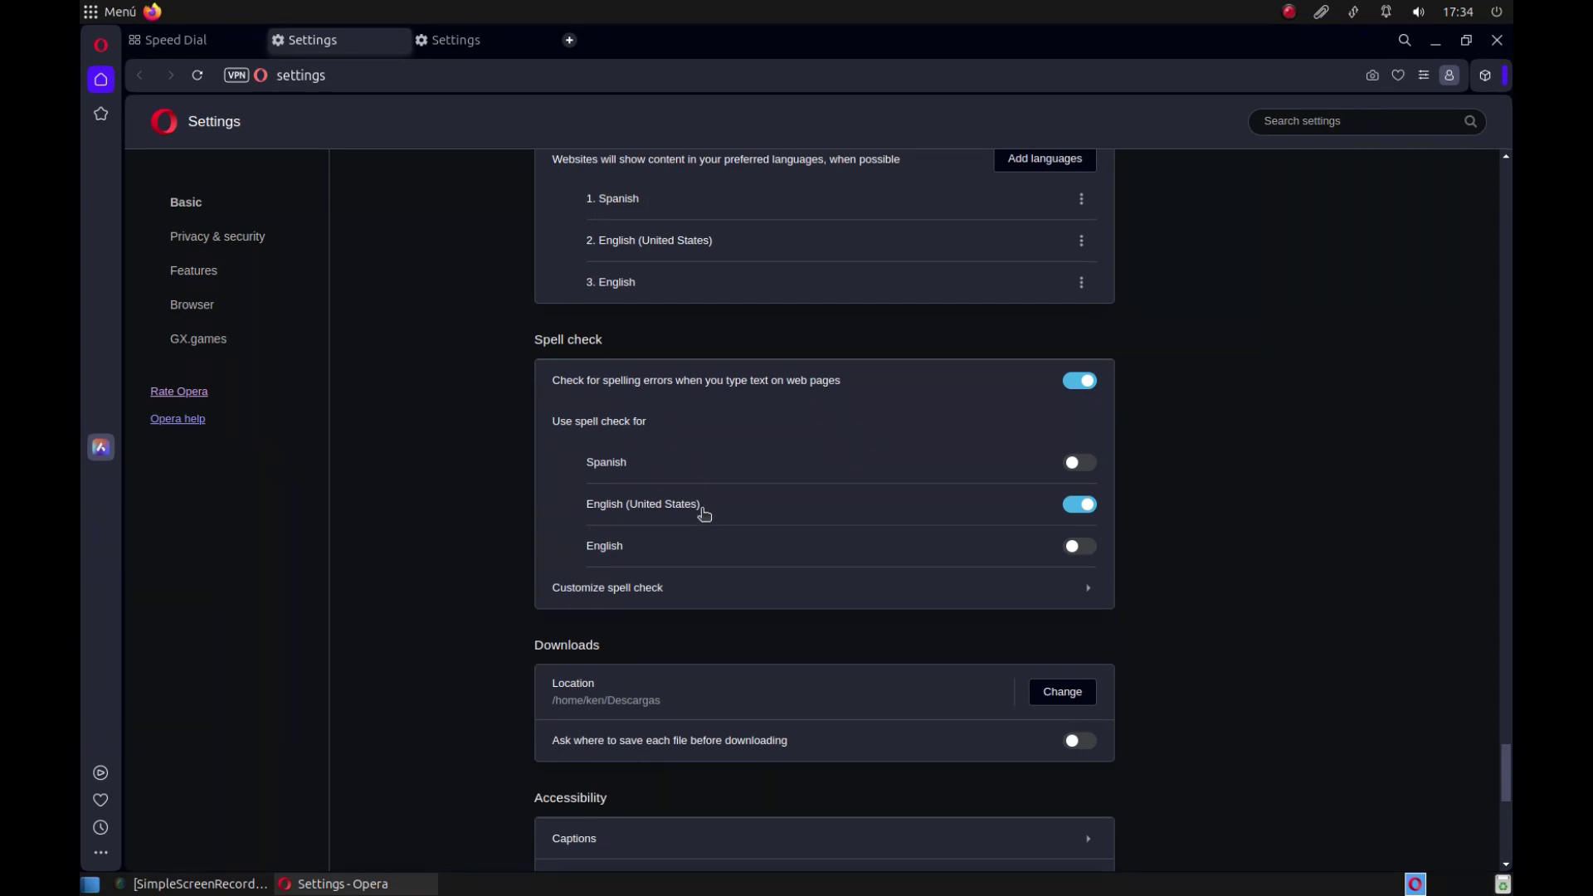
scroll(683, 569, "down", 3)
scroll(682, 569, "down", 3)
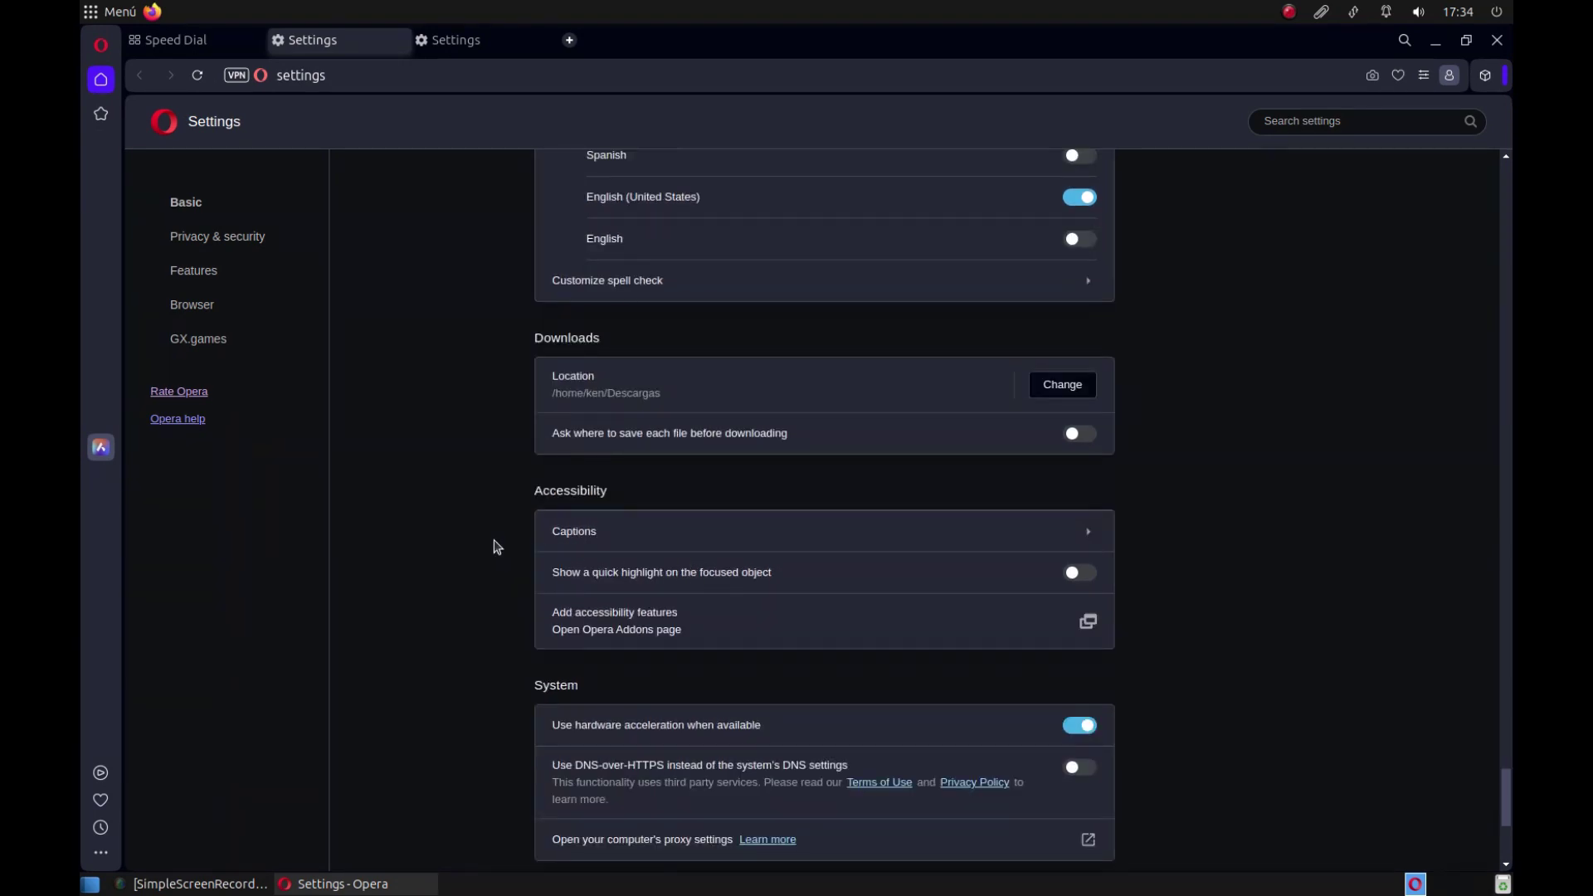
scroll(494, 544, "up", 4)
scroll(455, 540, "down", 3)
scroll(462, 542, "down", 4)
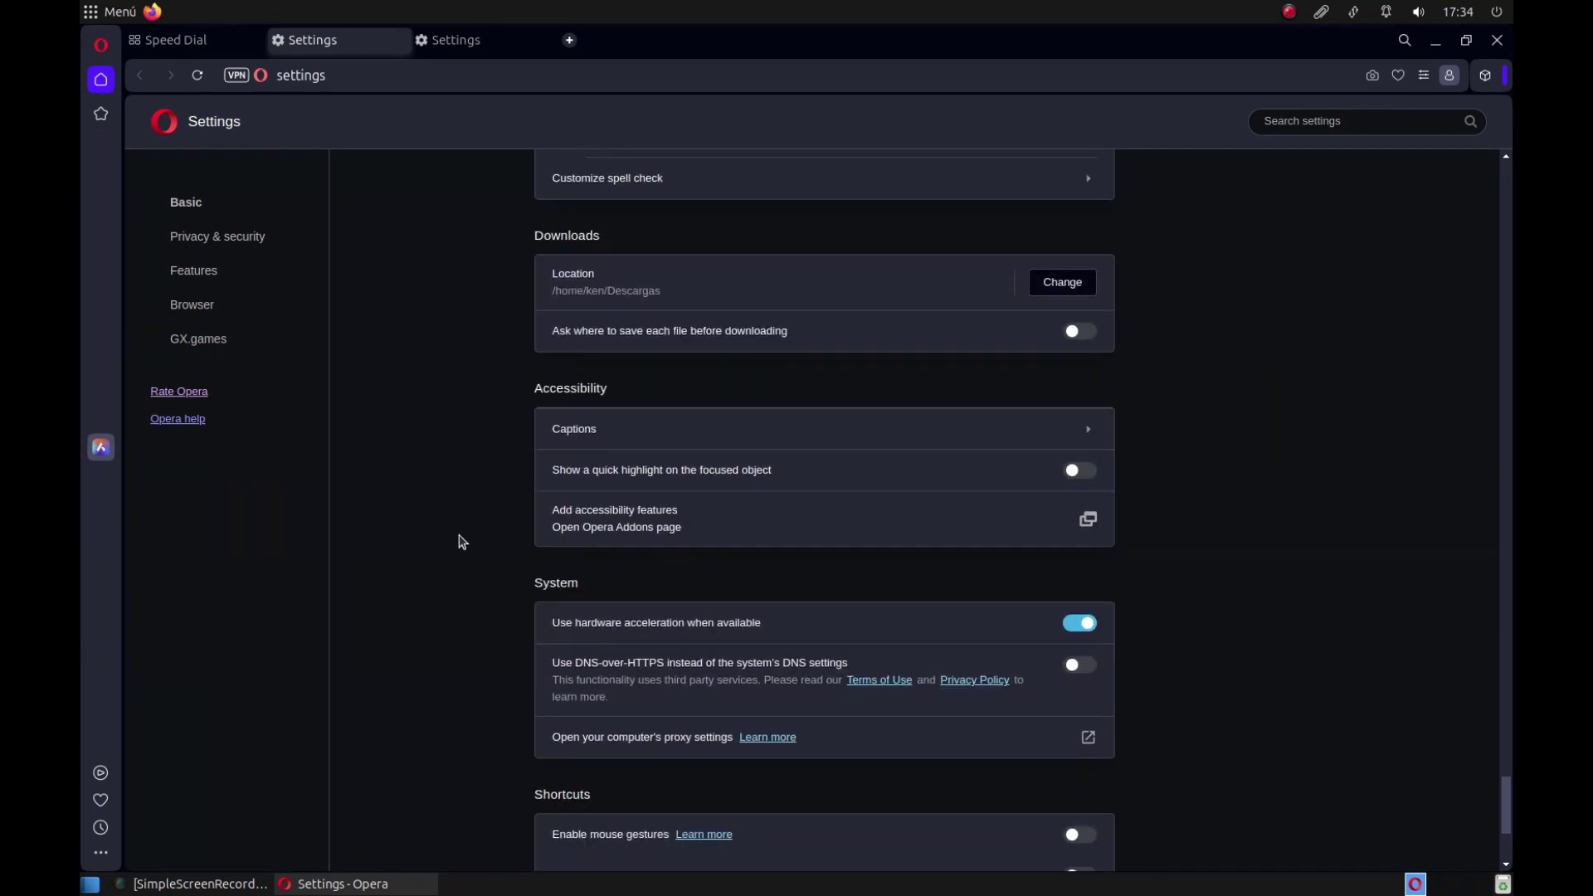
scroll(462, 542, "down", 6)
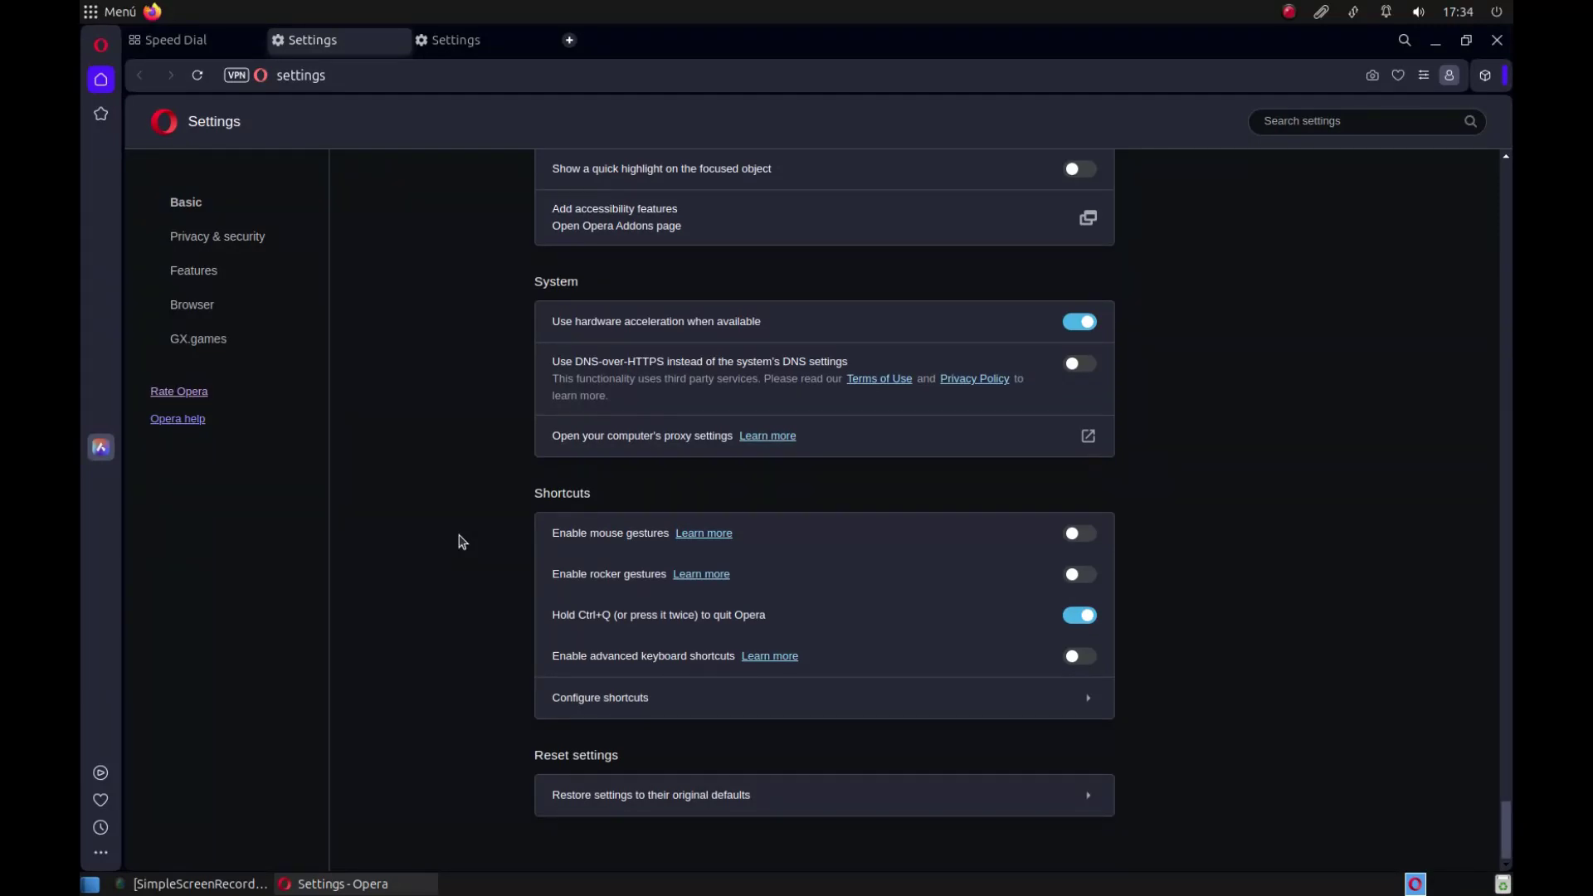
- Look back through all settings sections from the shortcuts up to the beginning of the page
scroll(462, 541, "up", 12)
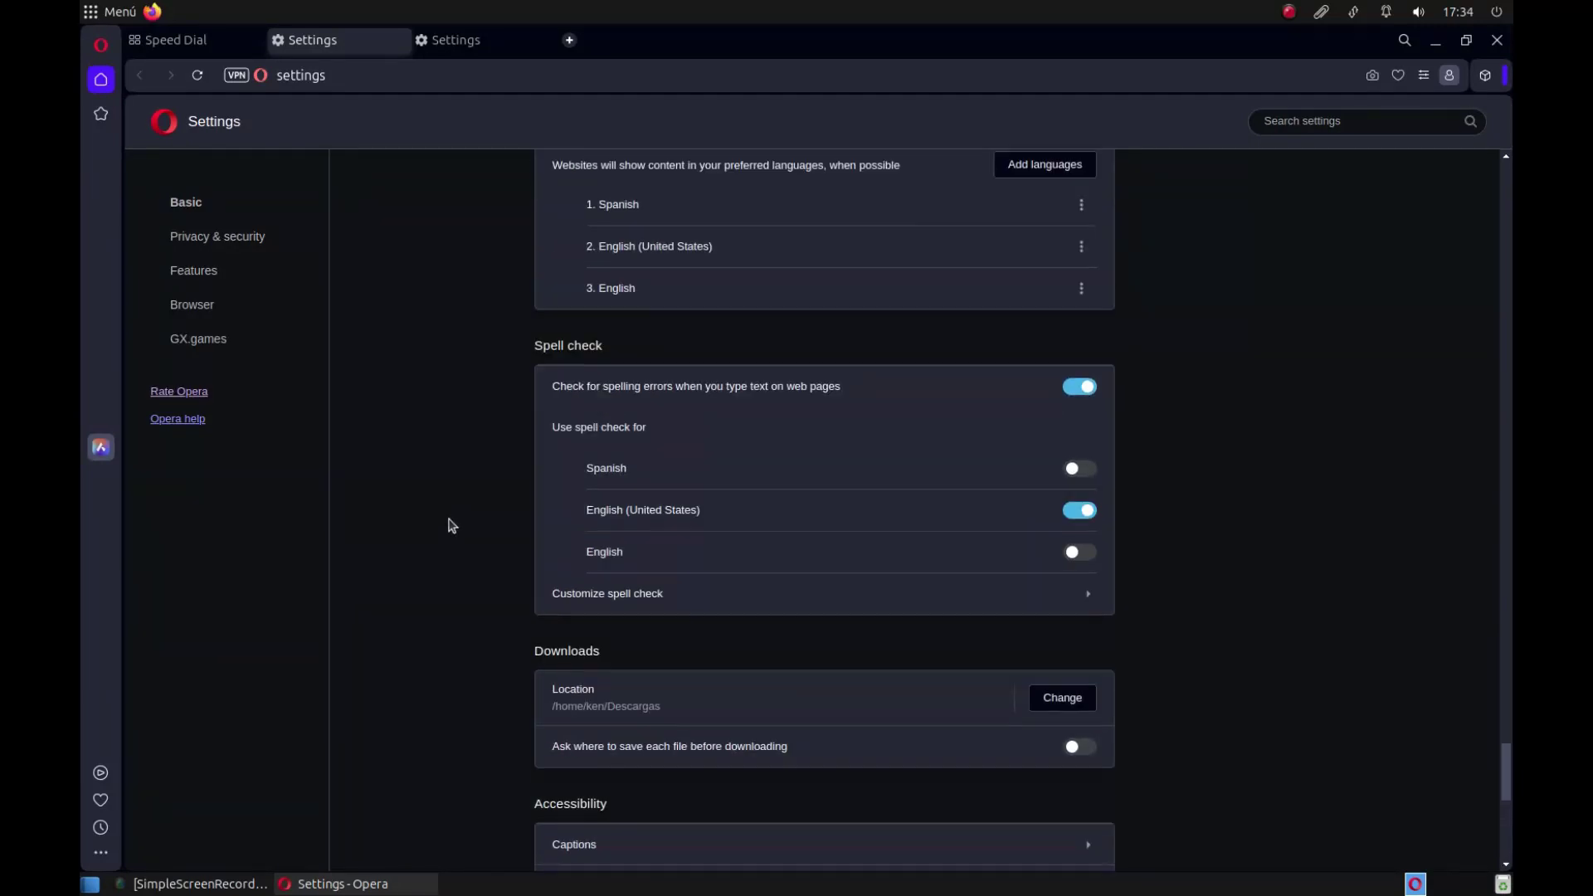
scroll(453, 525, "up", 5)
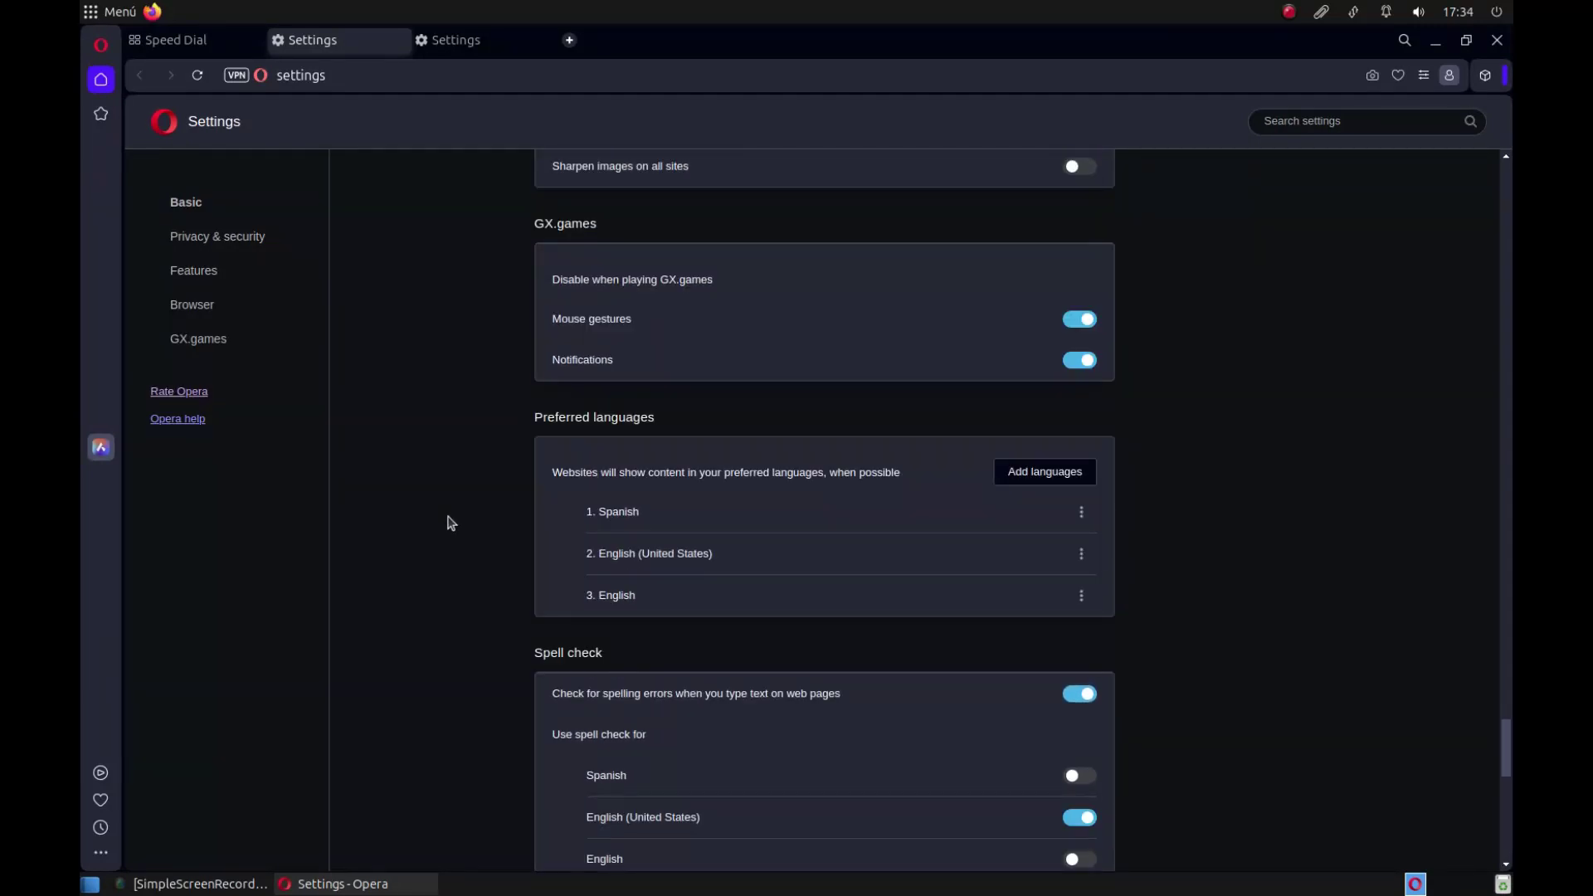
scroll(450, 523, "up", 2)
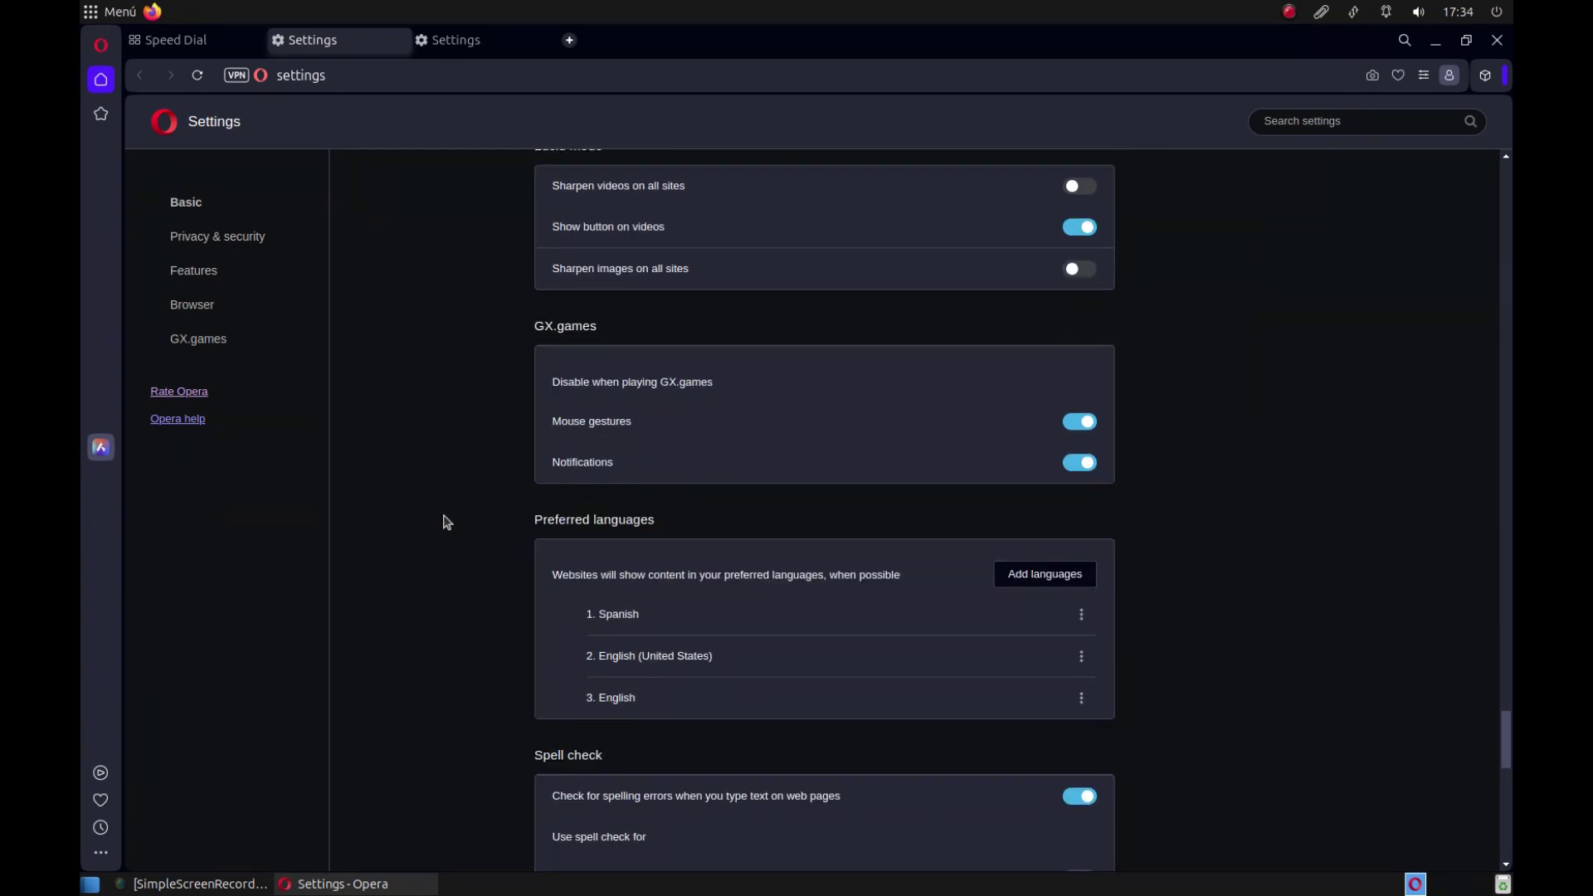
scroll(443, 522, "up", 7)
scroll(434, 520, "up", 13)
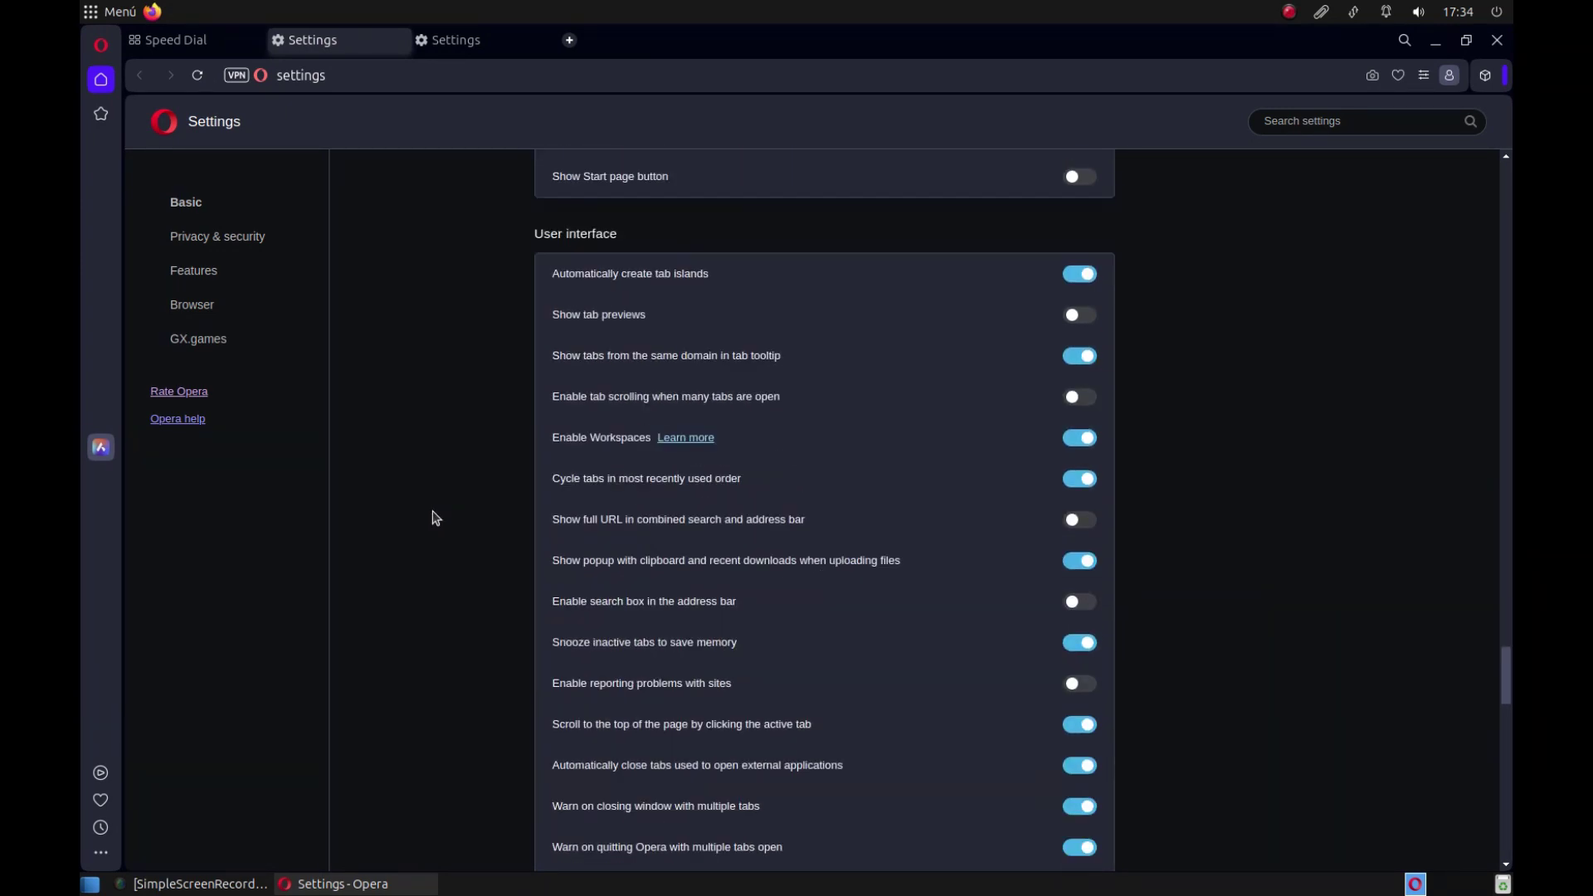
scroll(436, 518, "up", 20)
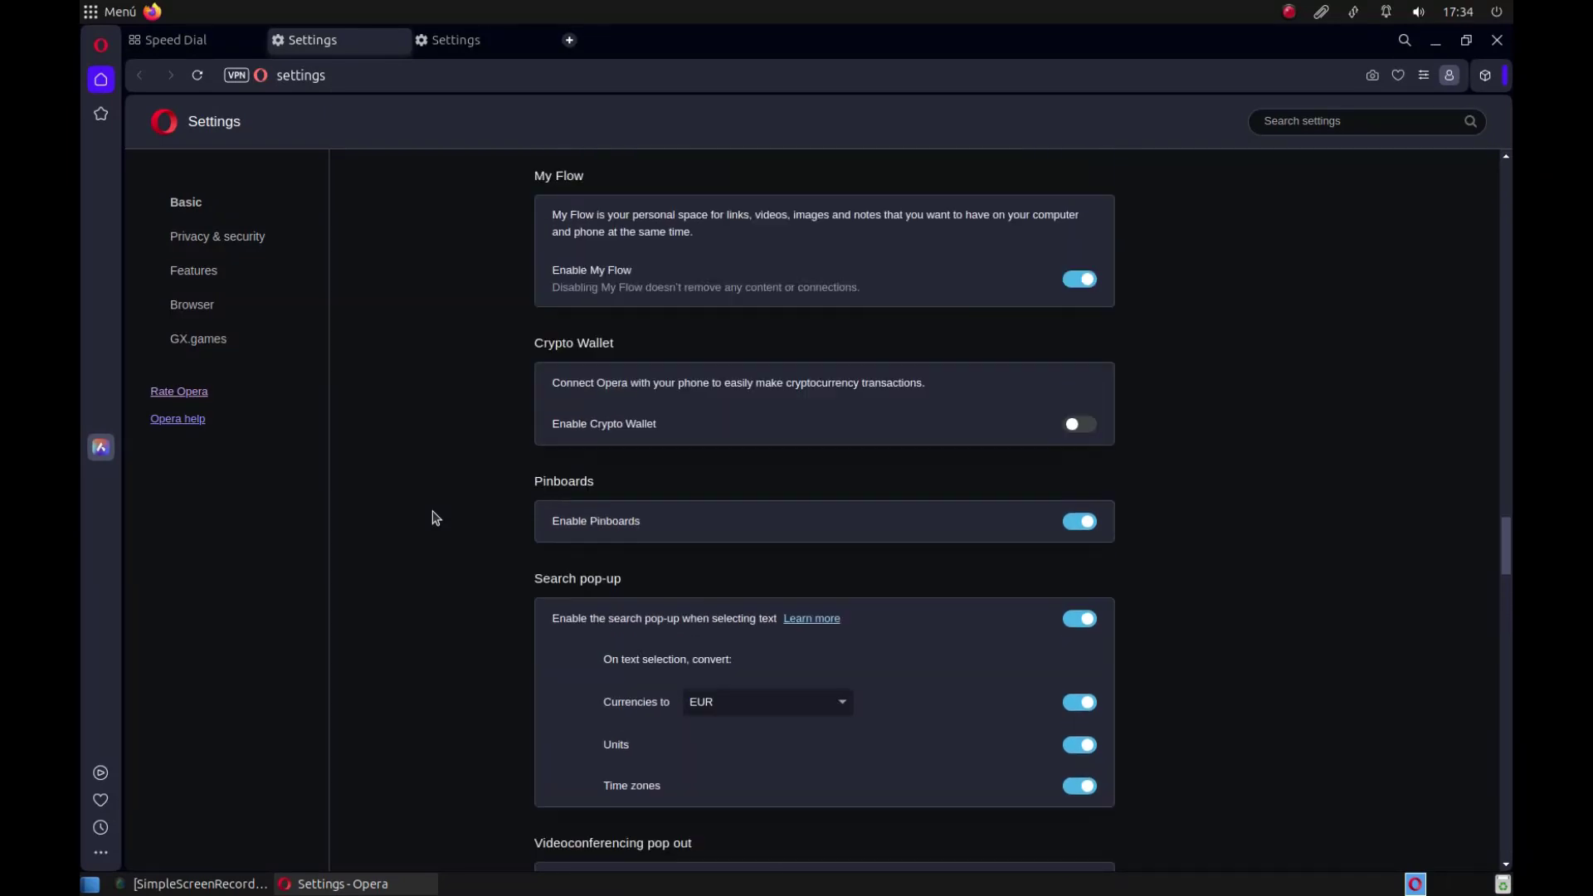
scroll(435, 518, "up", 20)
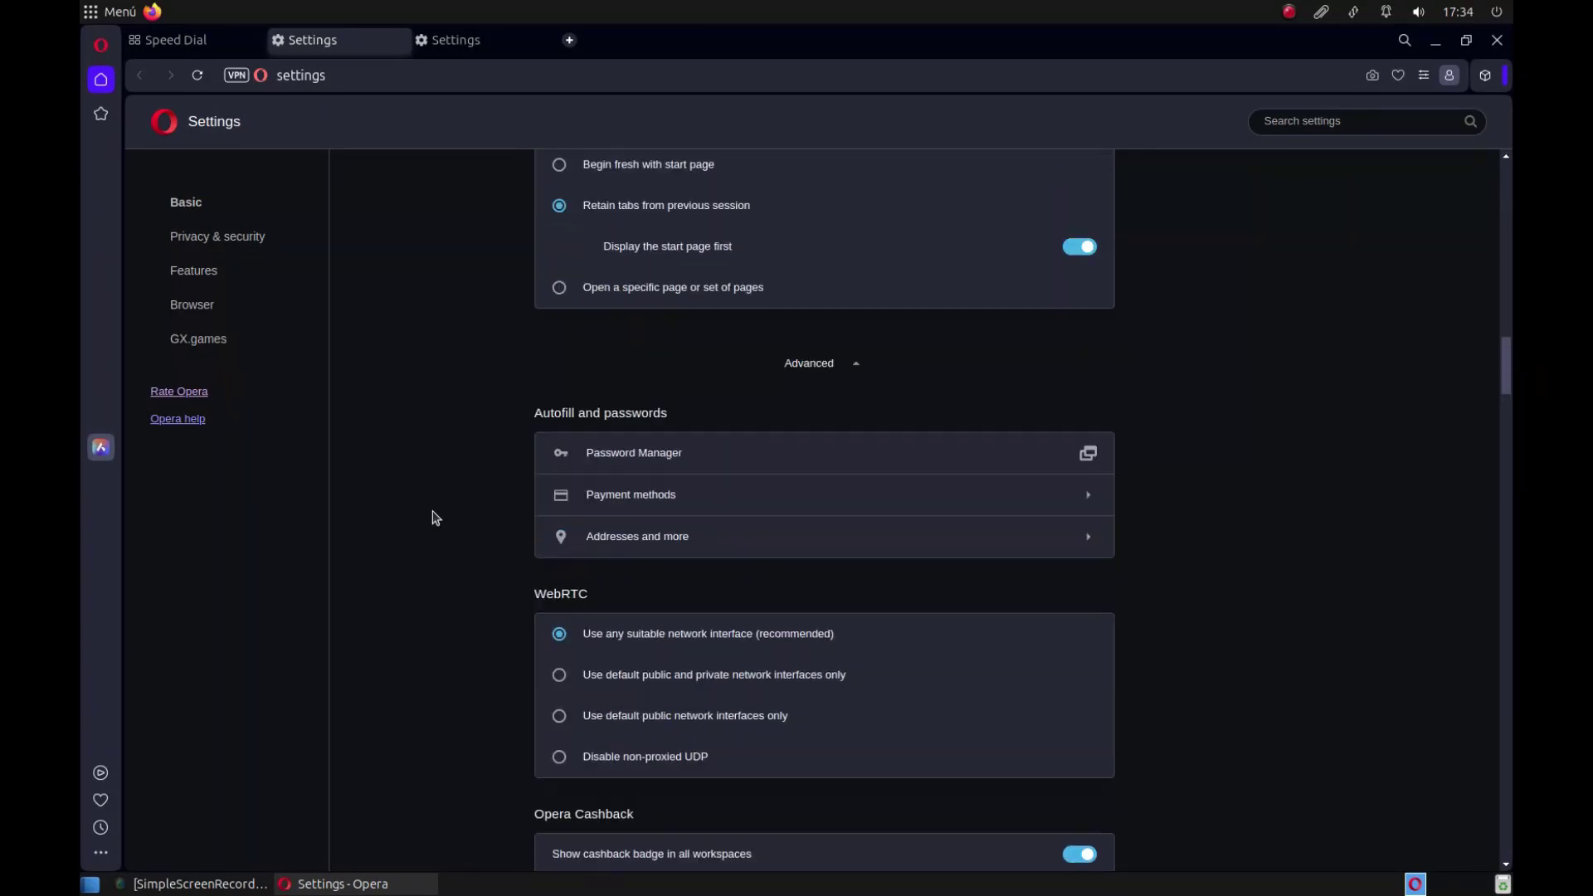
scroll(435, 519, "up", 20)
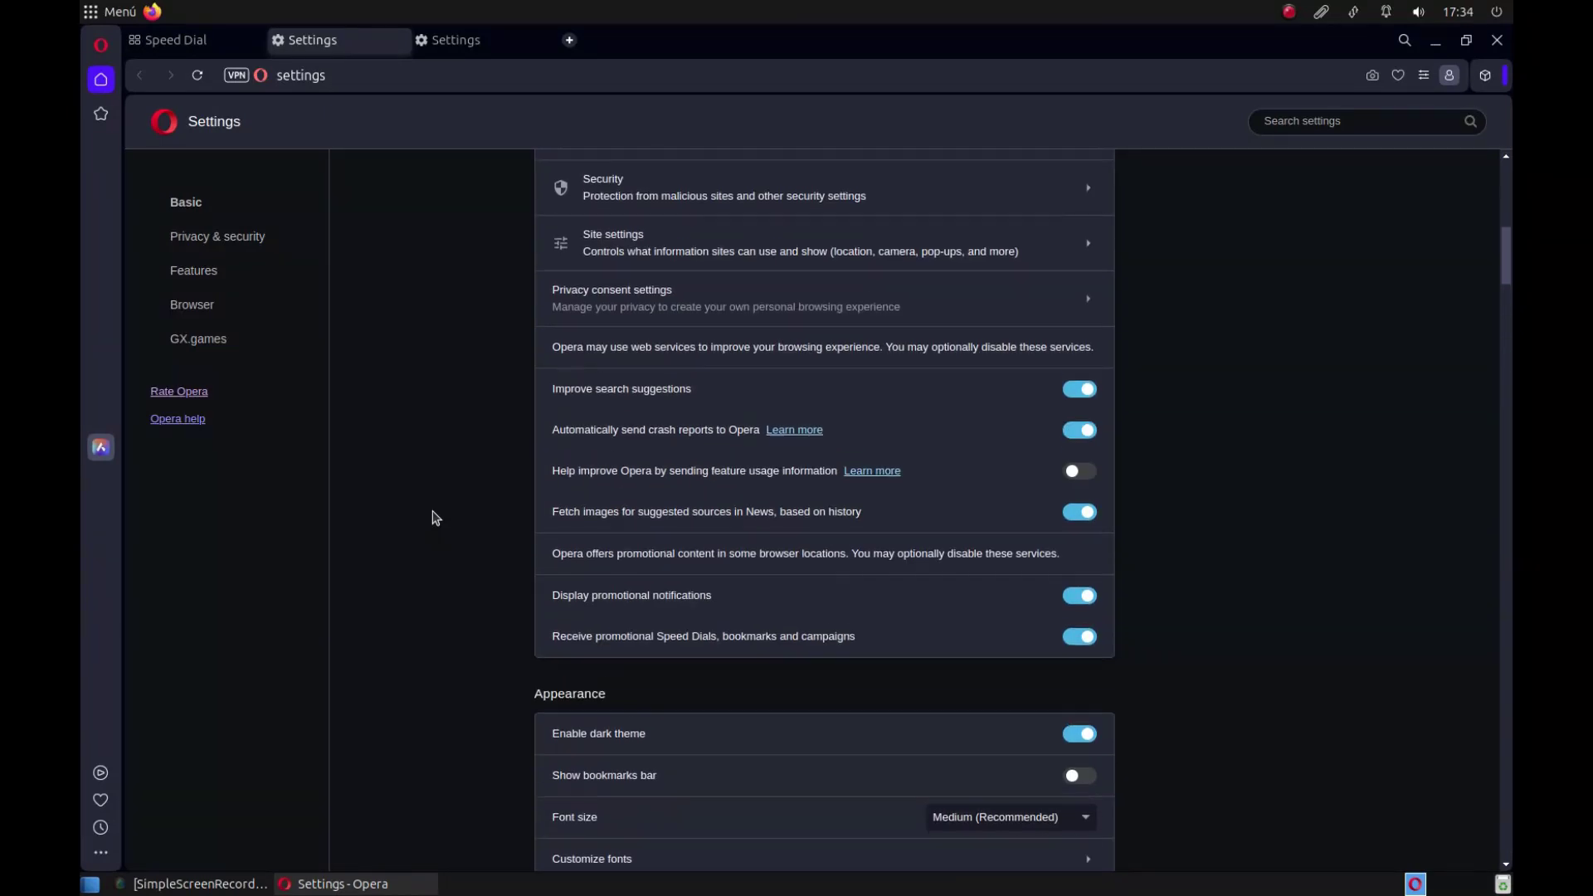
scroll(436, 518, "up", 4)
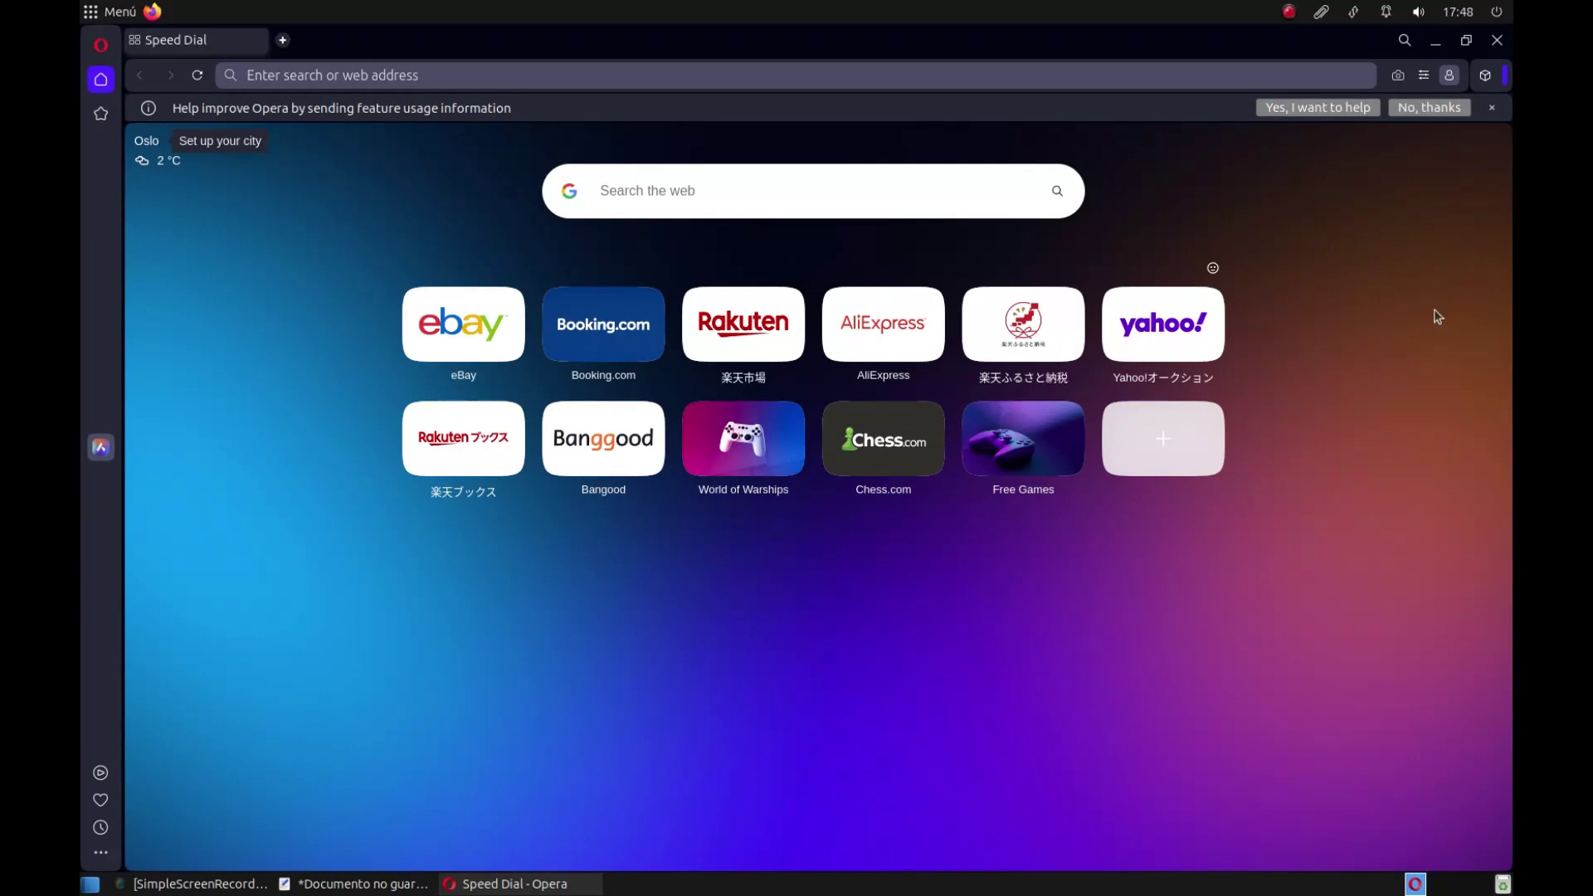
- Close Opera, open a terminal and change to the /usr/share/applications/ directory
left_click(1497, 39)
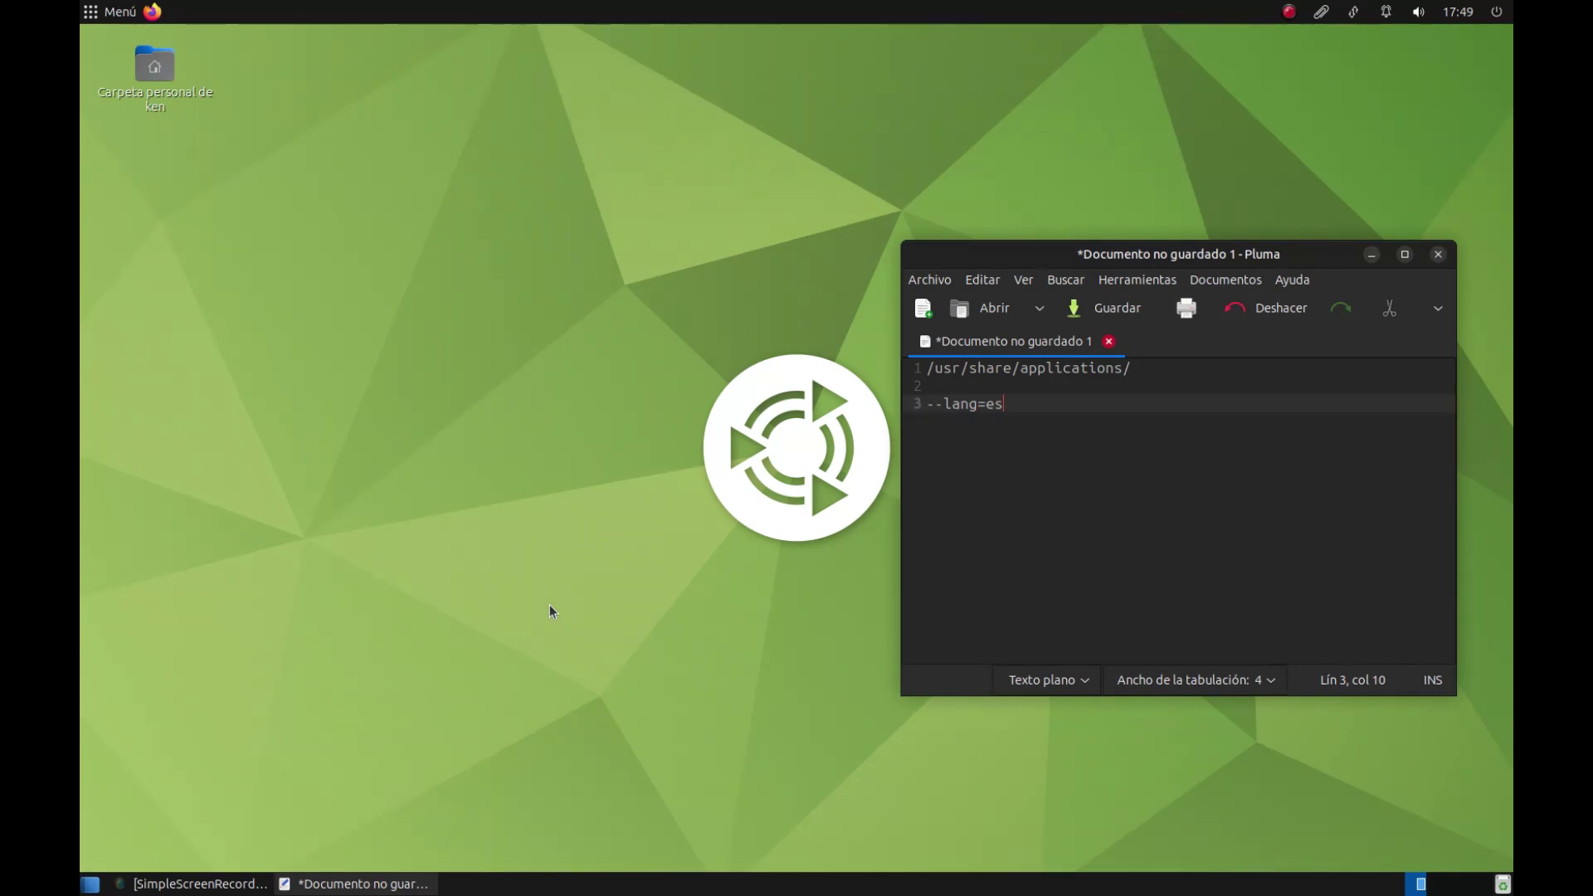
key("ctrl+alt+t")
type("cd ")
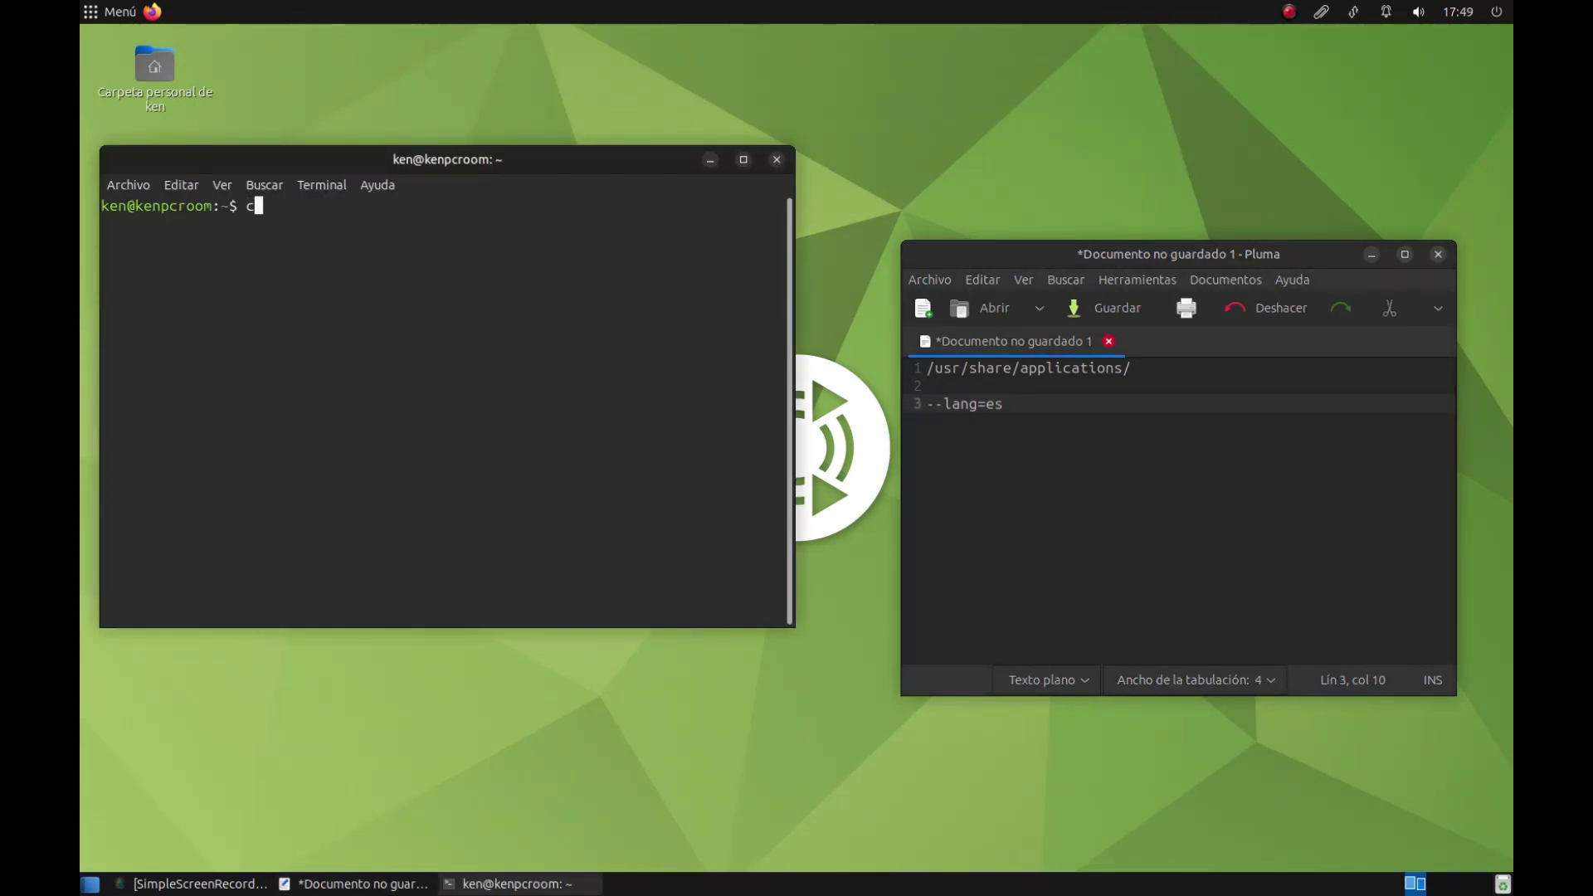
type("/usr/share/applic")
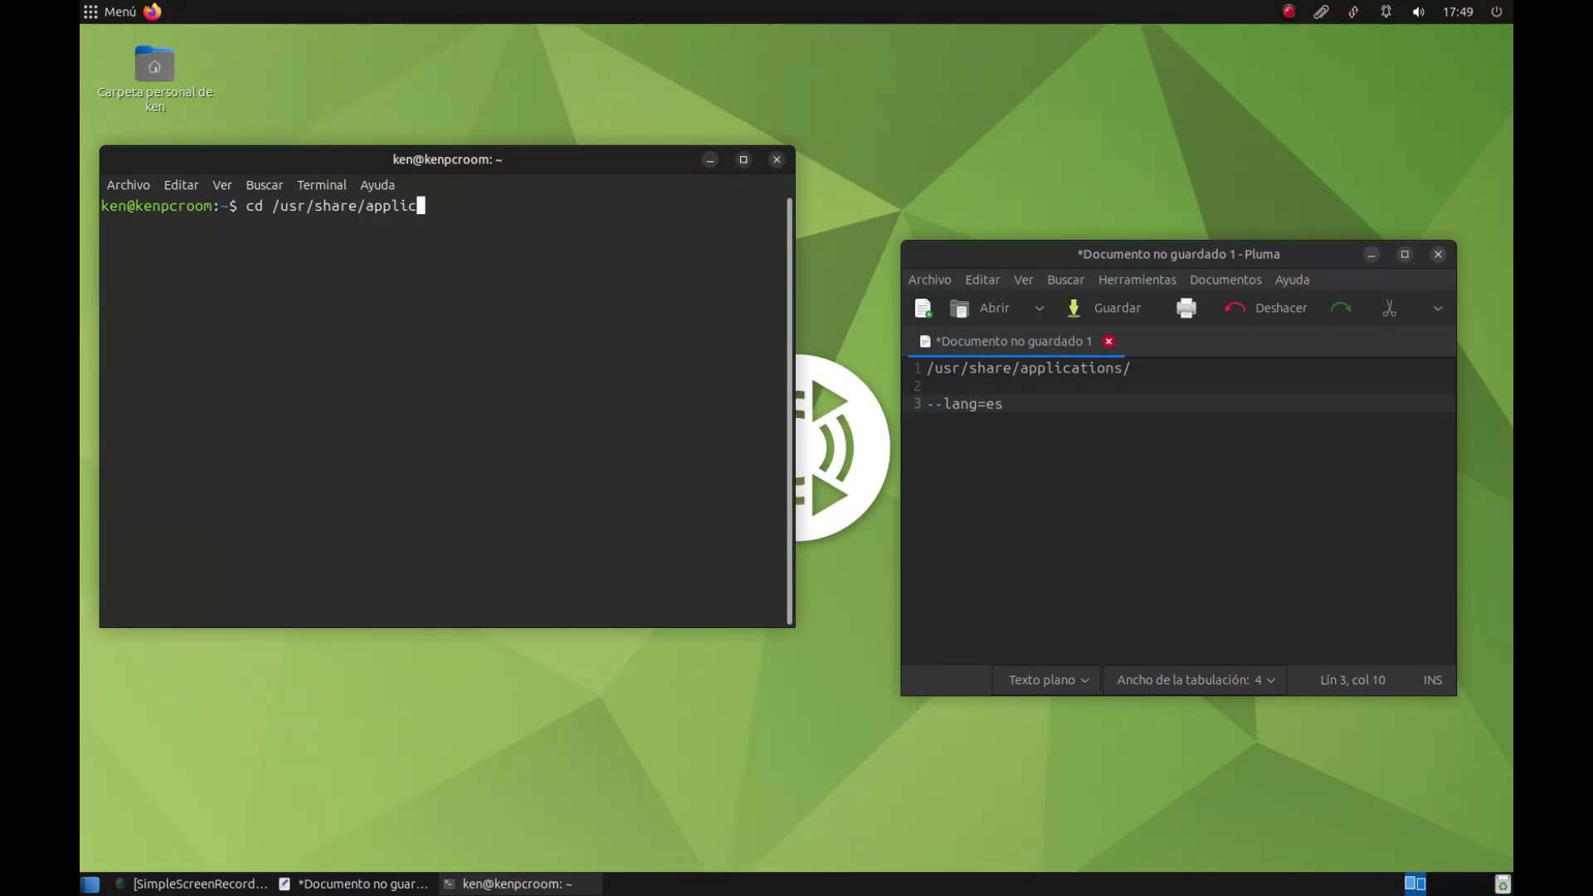
type("ations/")
key("Return")
- List the directory contents in long format with ls -l and locate the opera.desktop file
type("ls ")
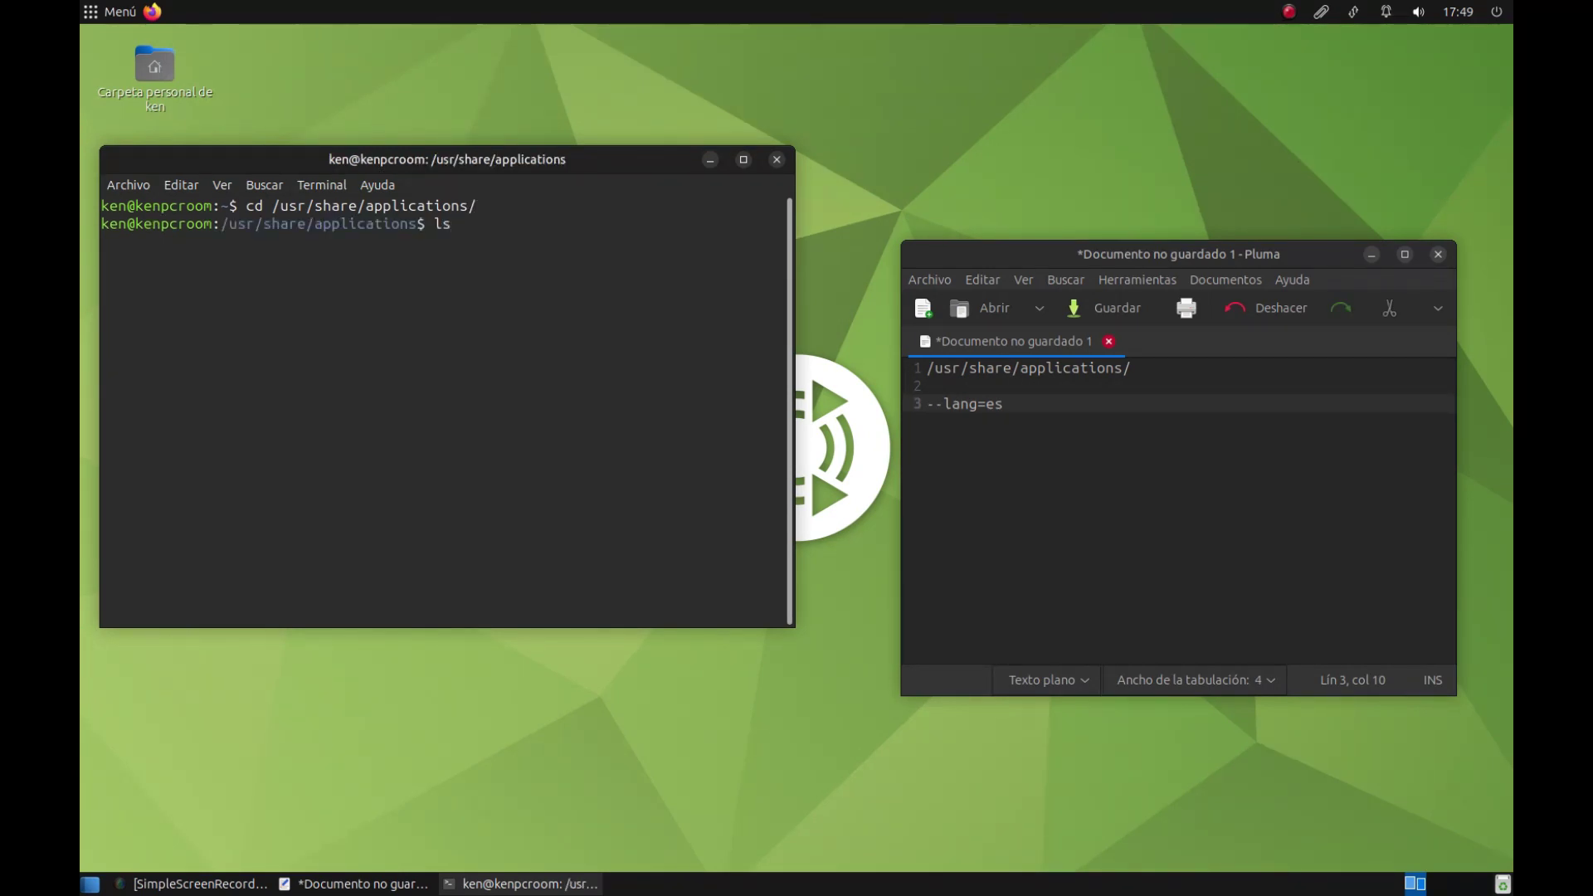
type("-l")
key("Return")
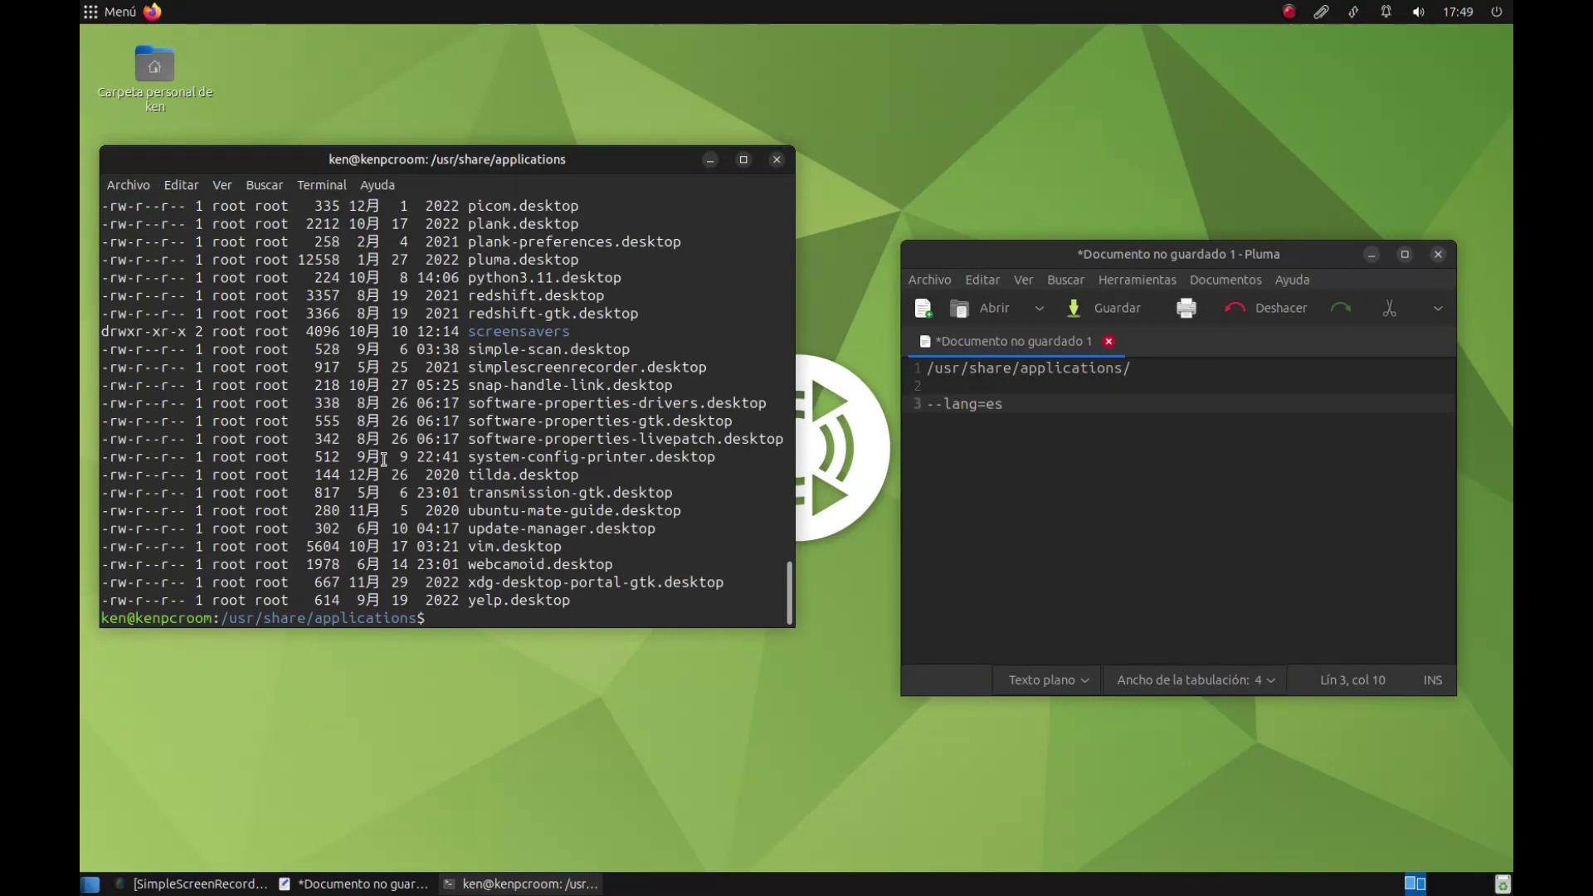
scroll(555, 462, "up", 7)
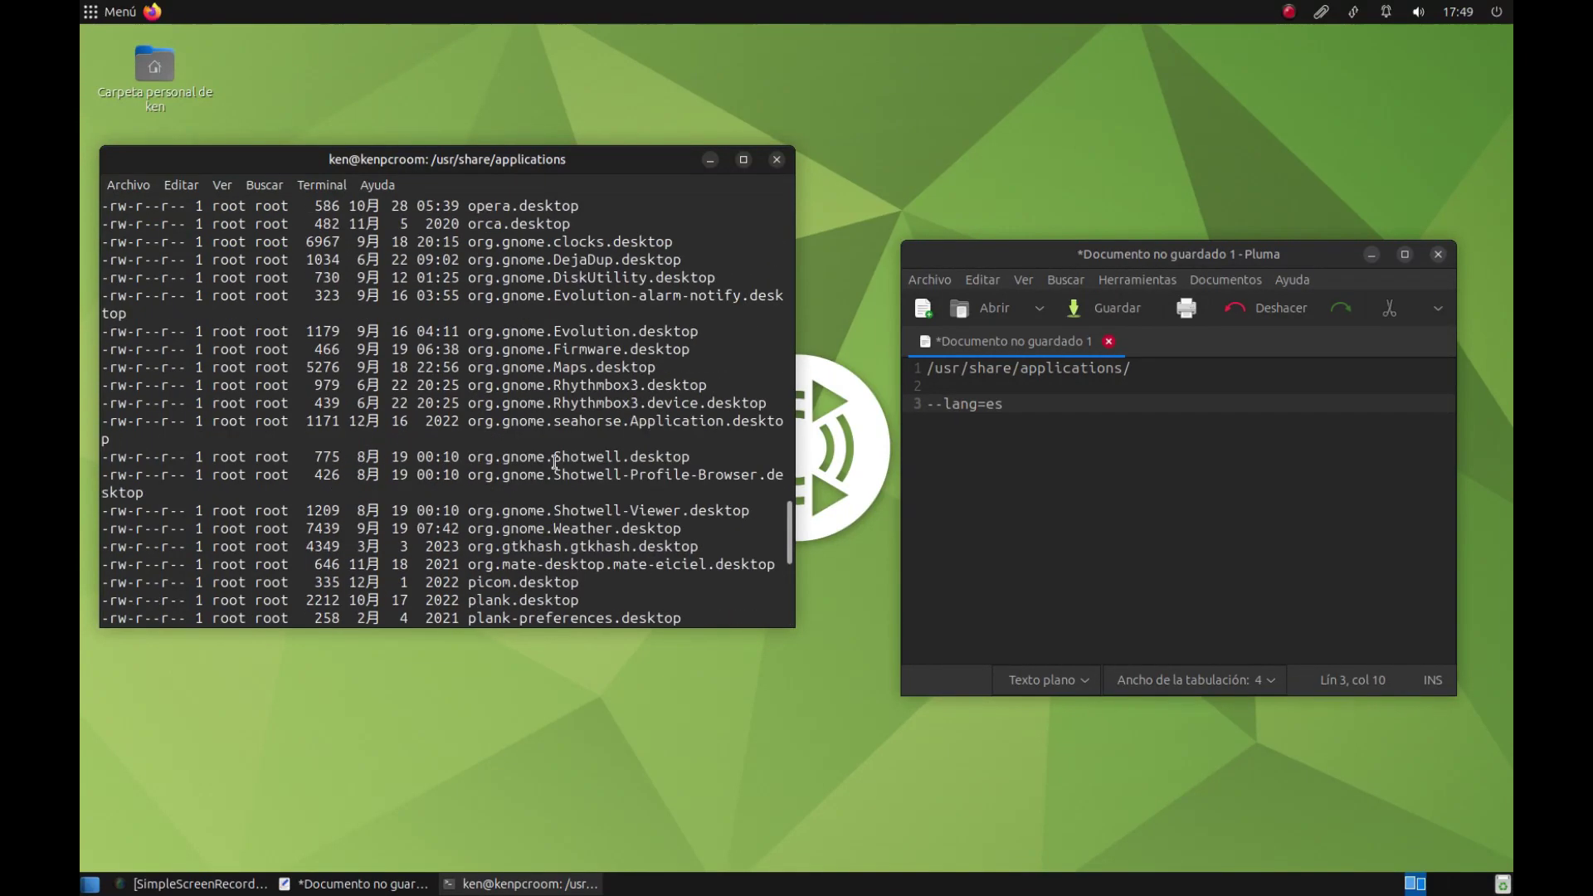
scroll(555, 462, "up", 20)
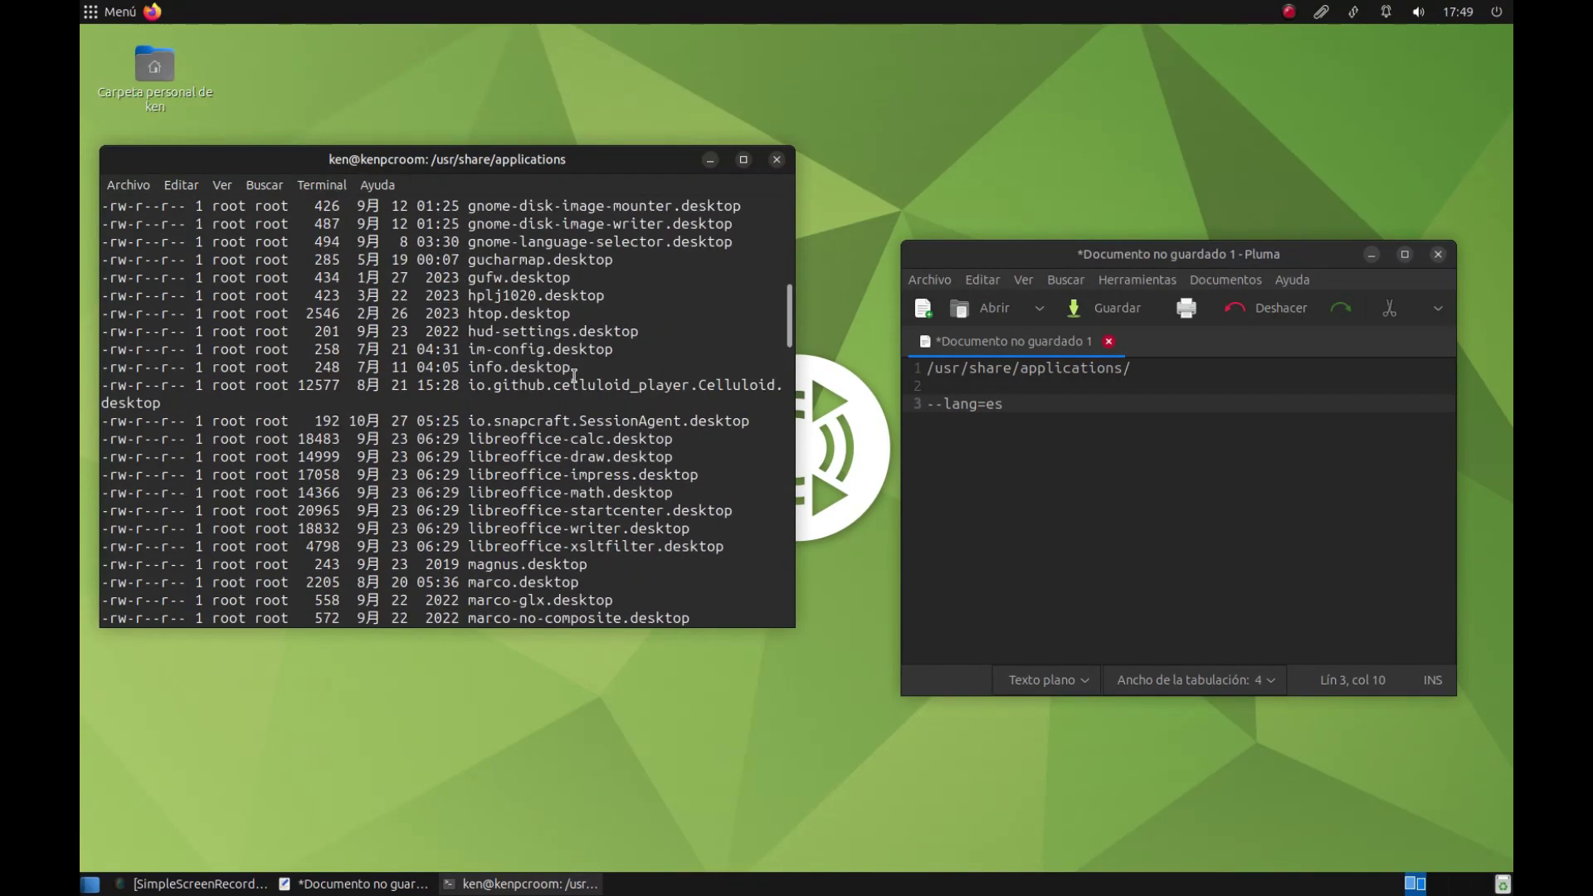
scroll(573, 373, "up", 15)
scroll(553, 352, "down", 15)
scroll(553, 352, "down", 20)
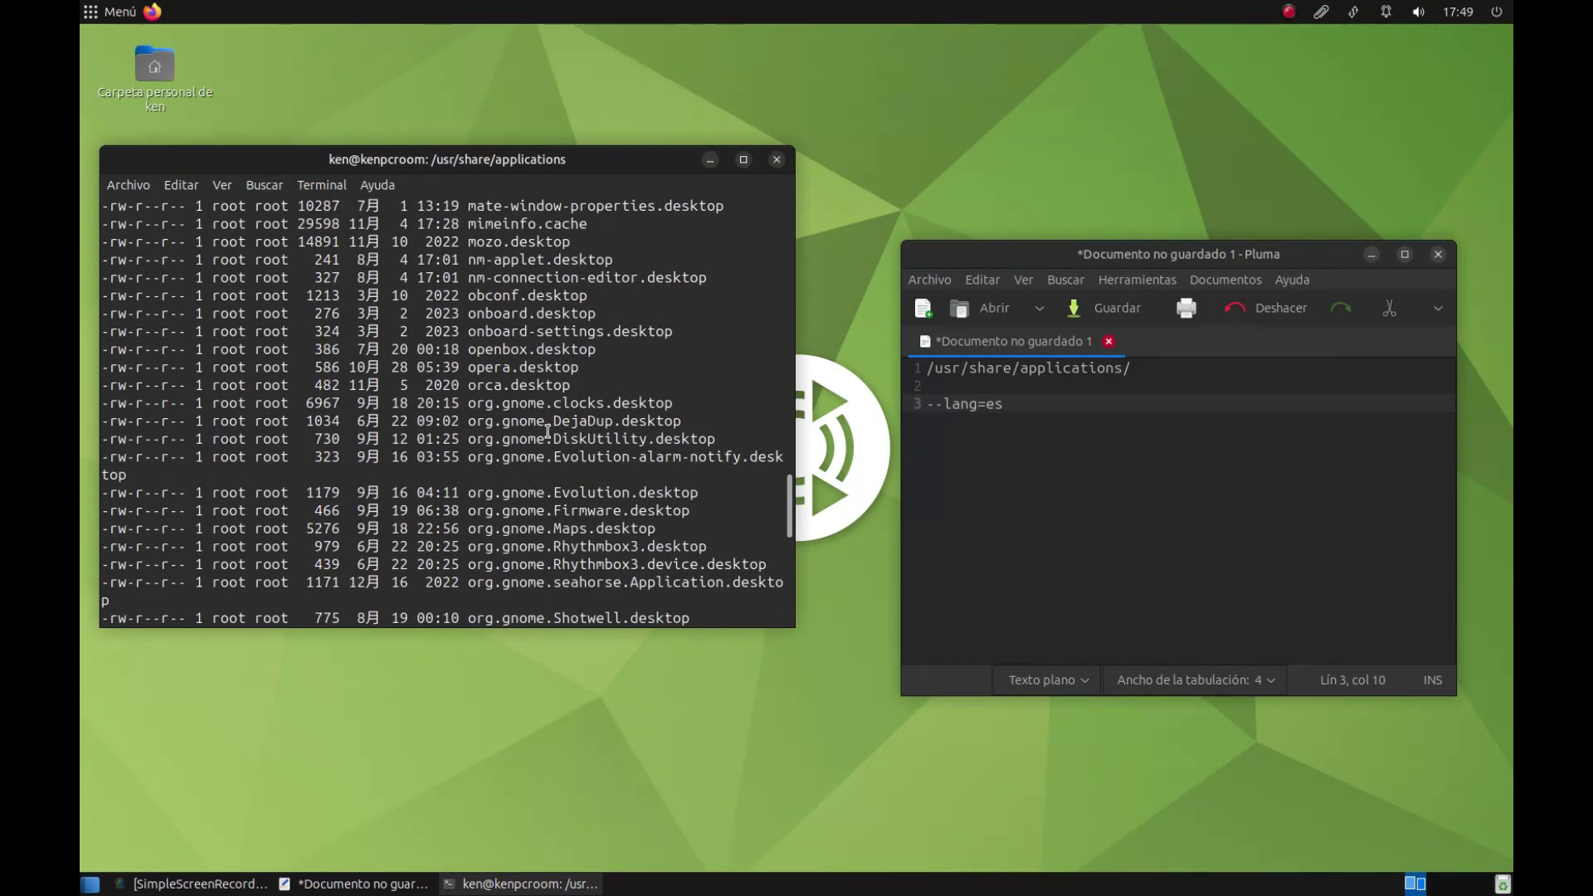
triple_click(455, 361)
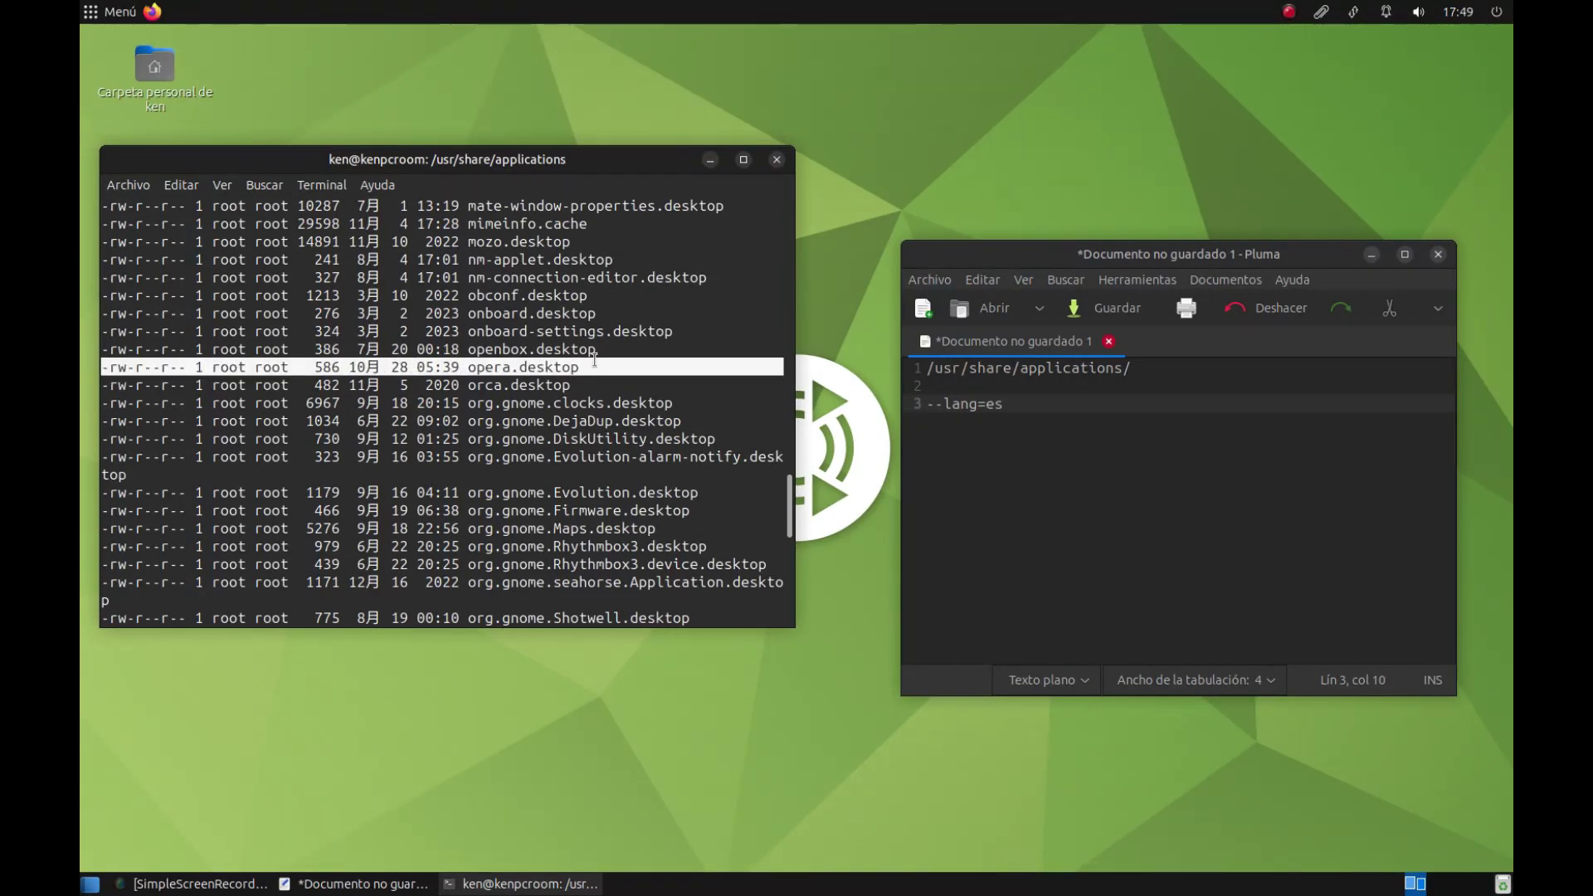
- Clear the terminal and open opera.desktop for editing with sudo nano, entering the account password
type("clear")
key("Return")
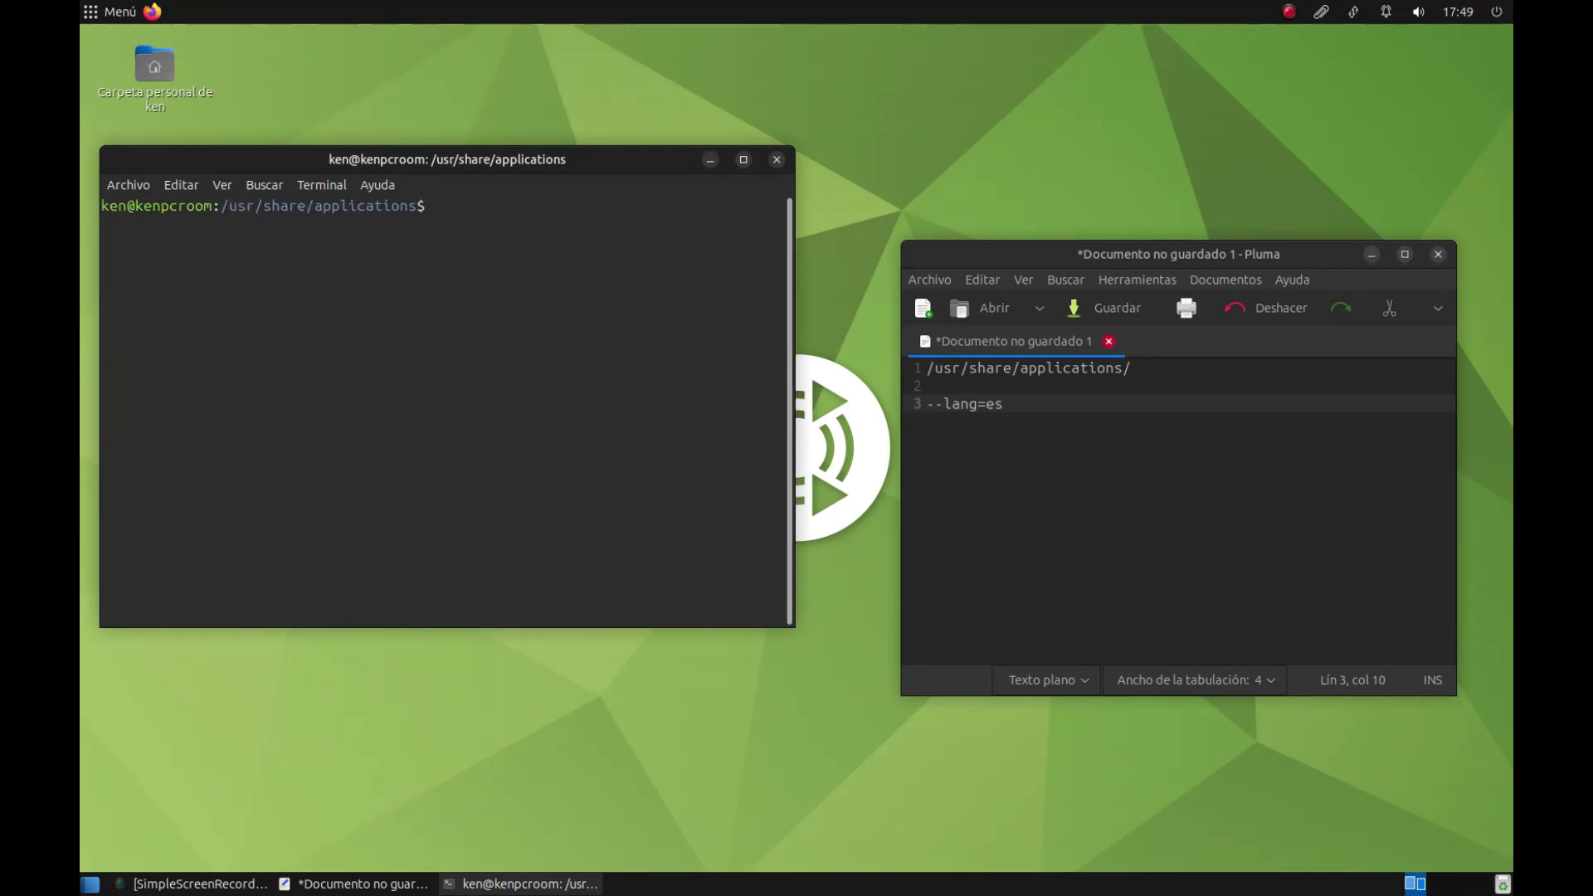
type("sudo nano opera.desktop")
key("Return")
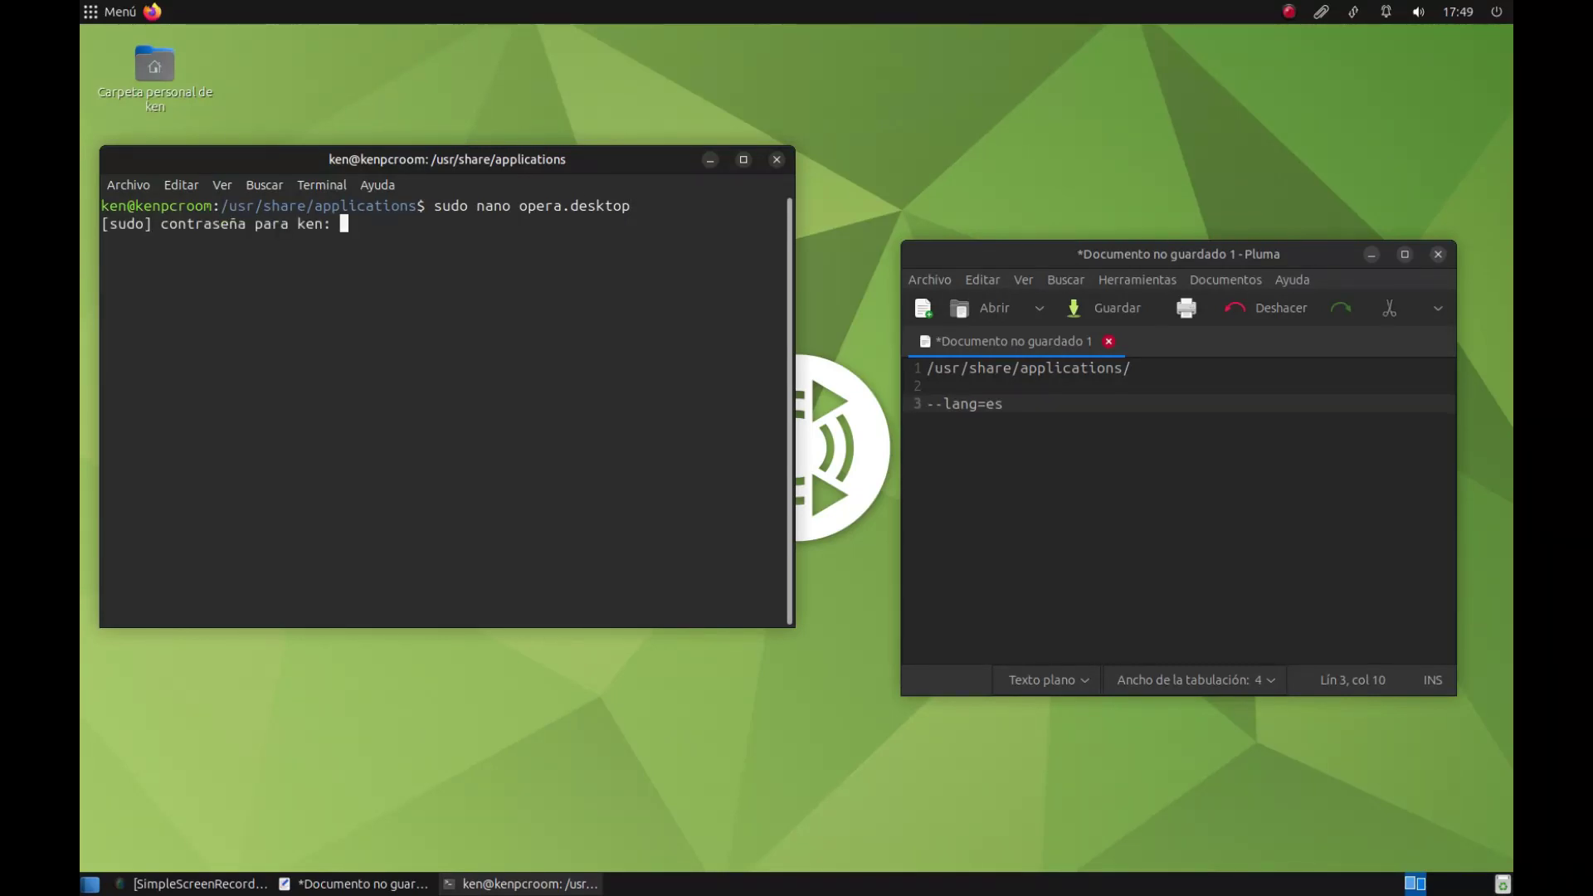
key("Return")
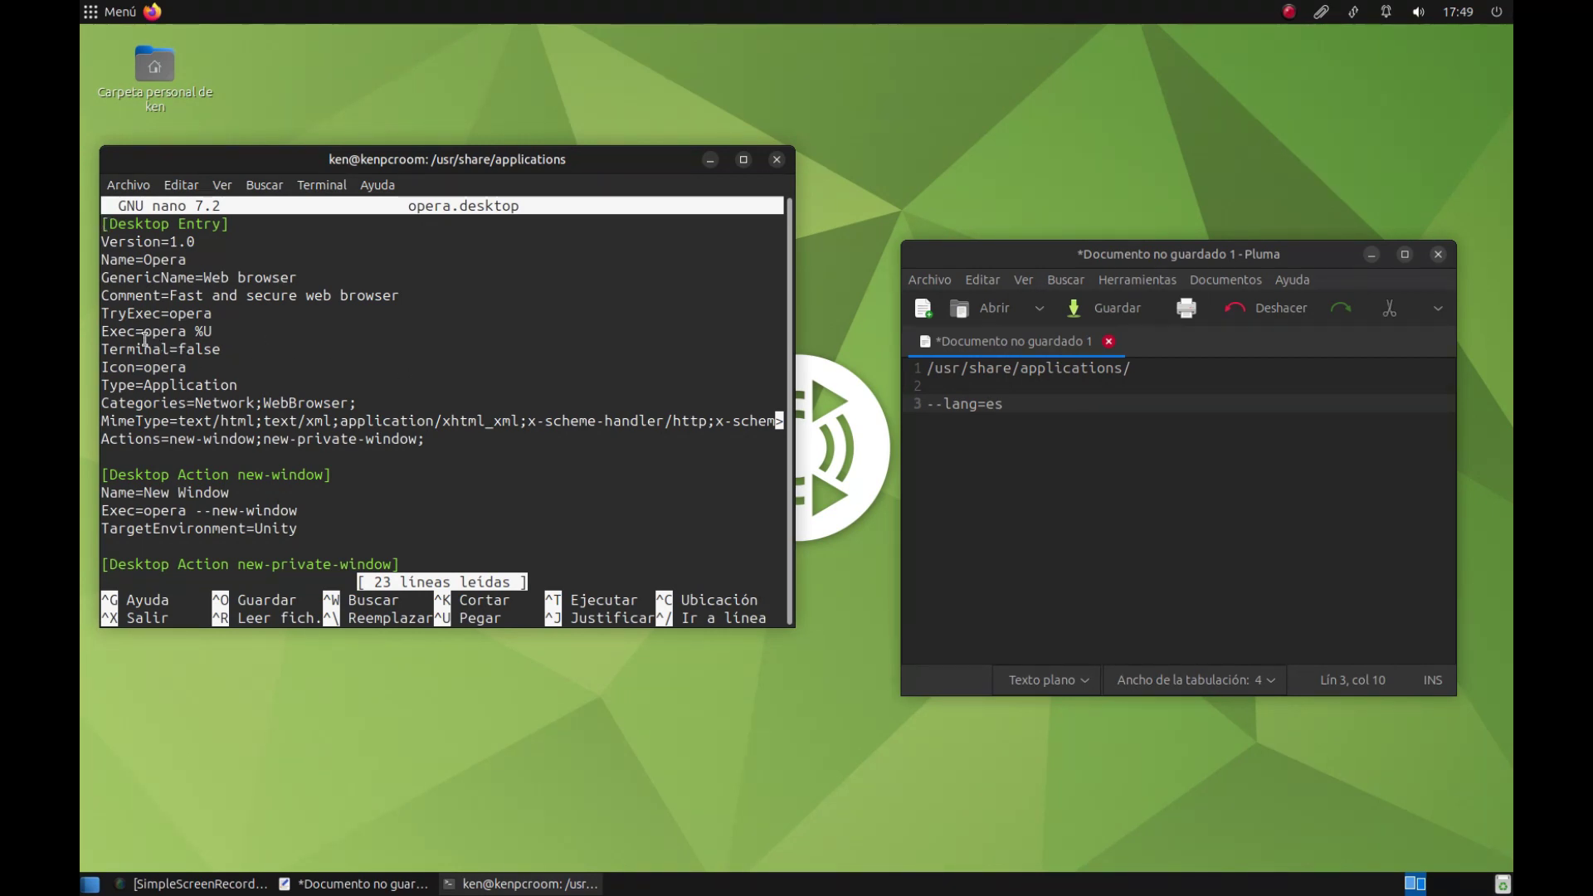
- Insert --lang=es before %U in the main Exec=opera line of opera.desktop
key("Down")
key("Down")
key("Down")
key("Down")
key("Down")
key("Down")
key("Right")
key("Right")
key("Right")
key("Right")
key("Right")
key("Right")
key("Right")
key("Right")
key("Right")
key("Right")
type("--")
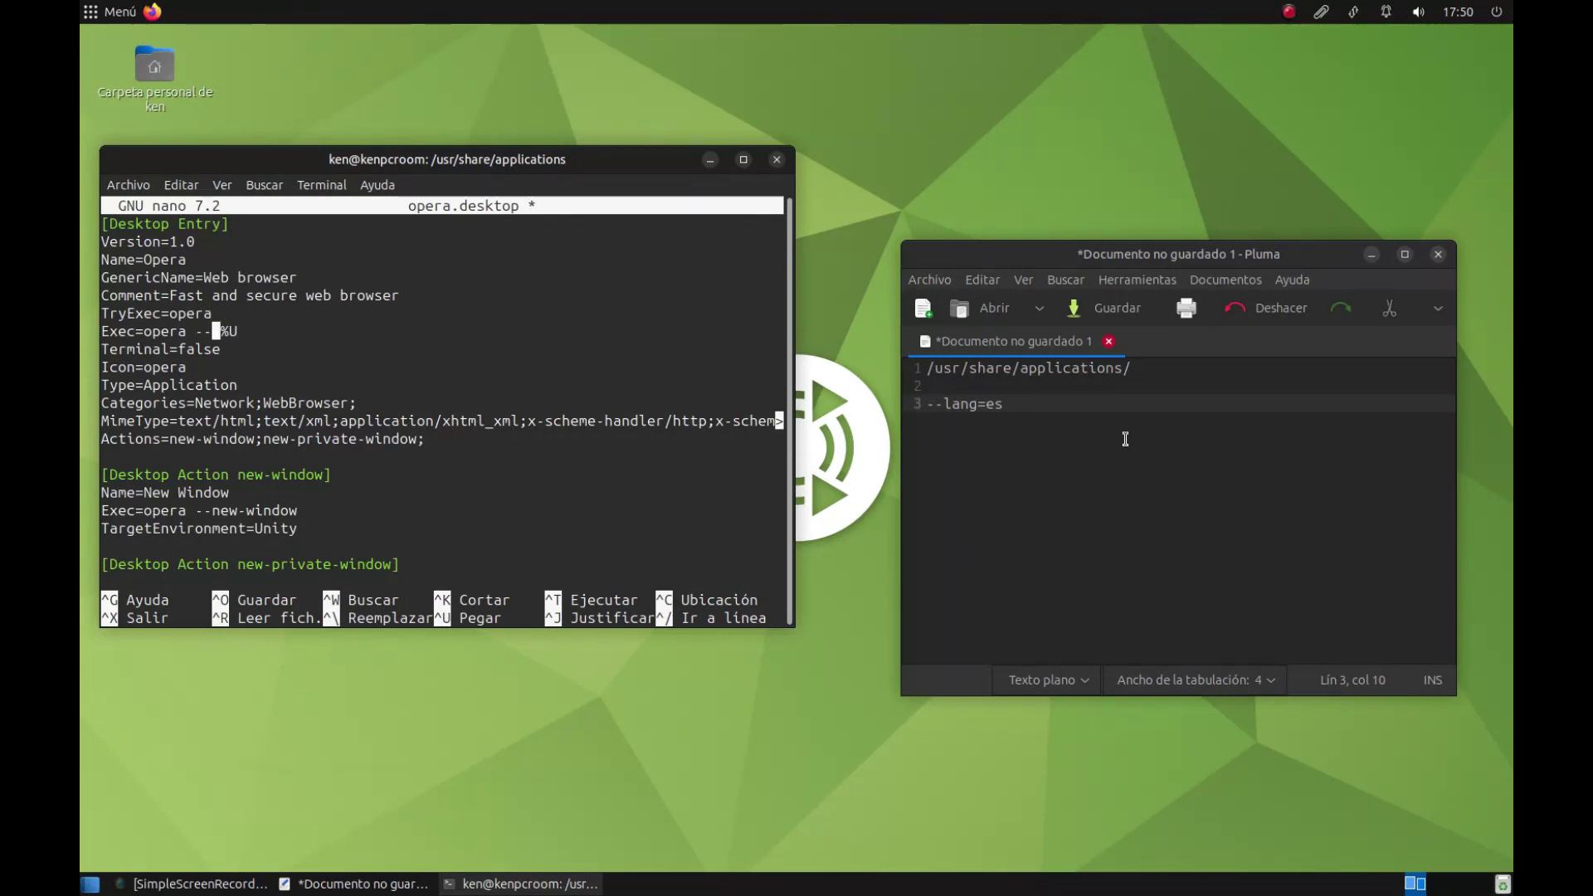
type("lang=")
type("es")
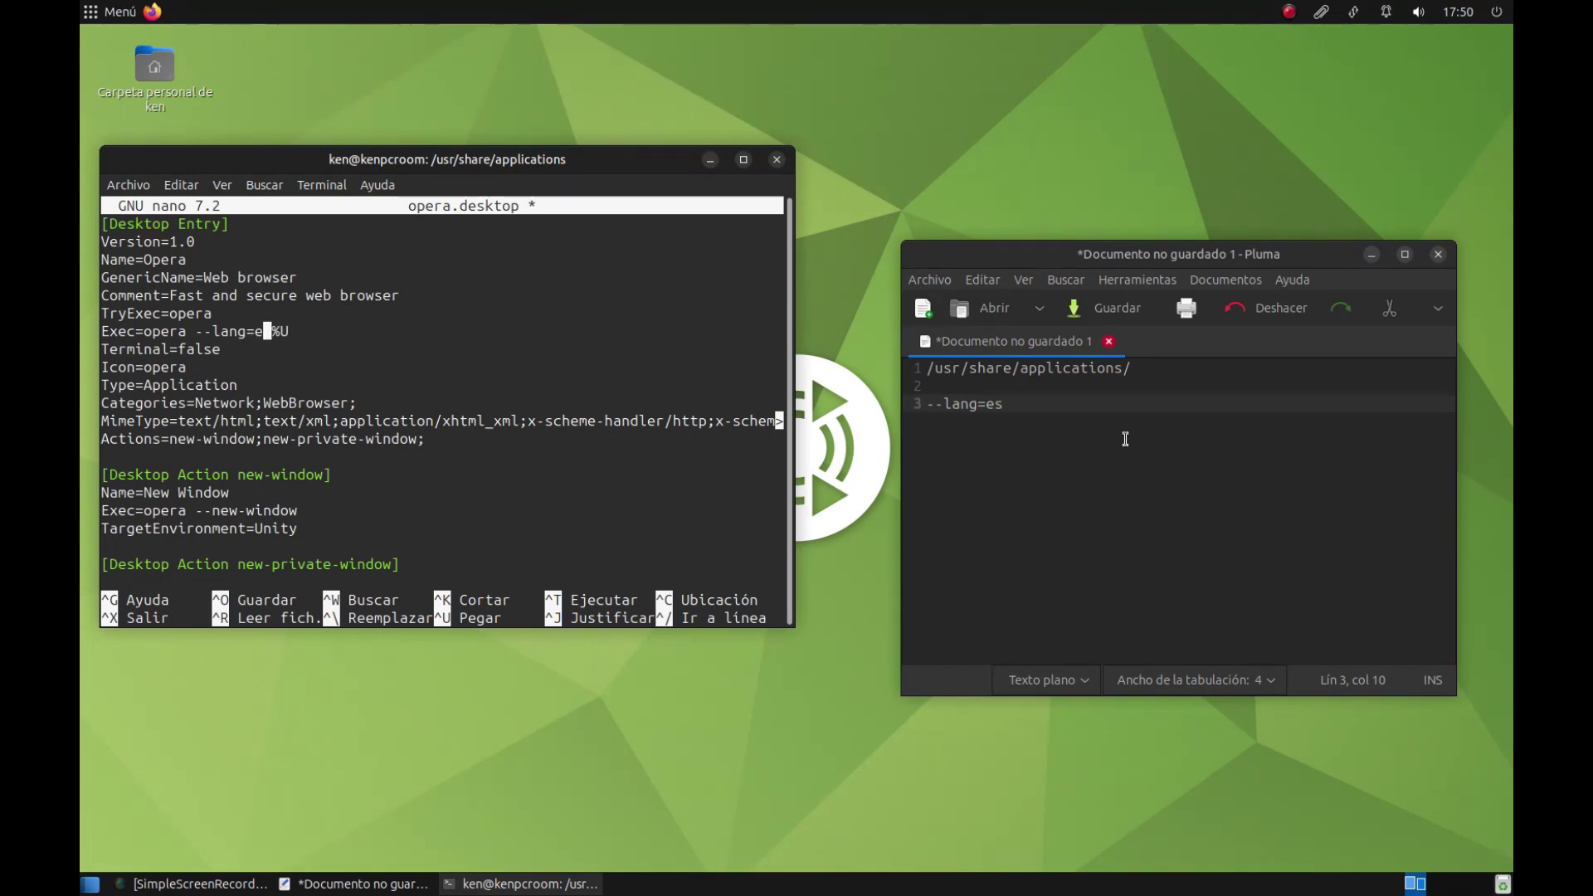